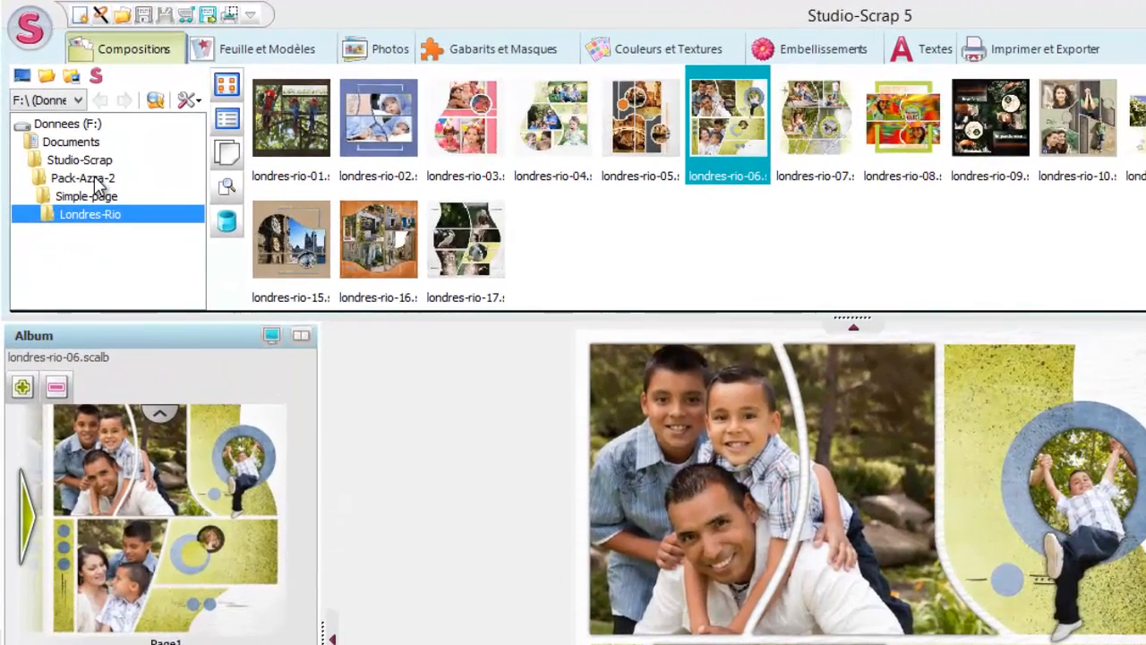
Browse the Pack-Azza-2 compositions, covering the Paris-Istanbul double-page folder and the Mexico folder of single-page layouts.
{"action": "left_click", "coordinate": [59, 120]}
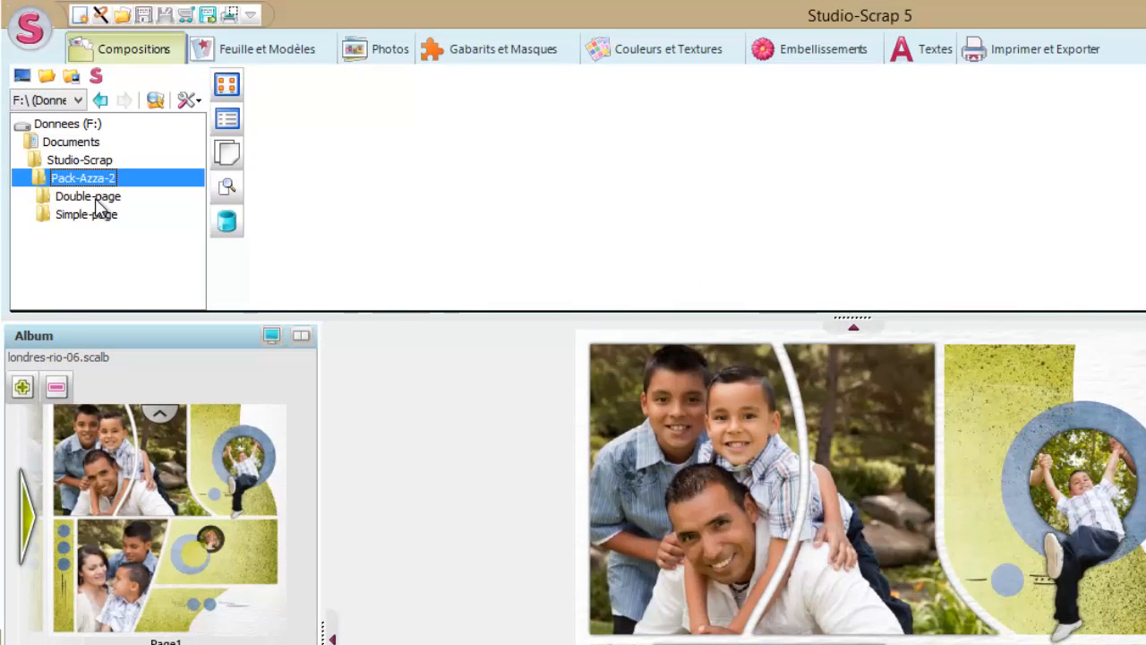
{"action": "left_click", "coordinate": [97, 198]}
{"action": "left_click", "coordinate": [96, 215]}
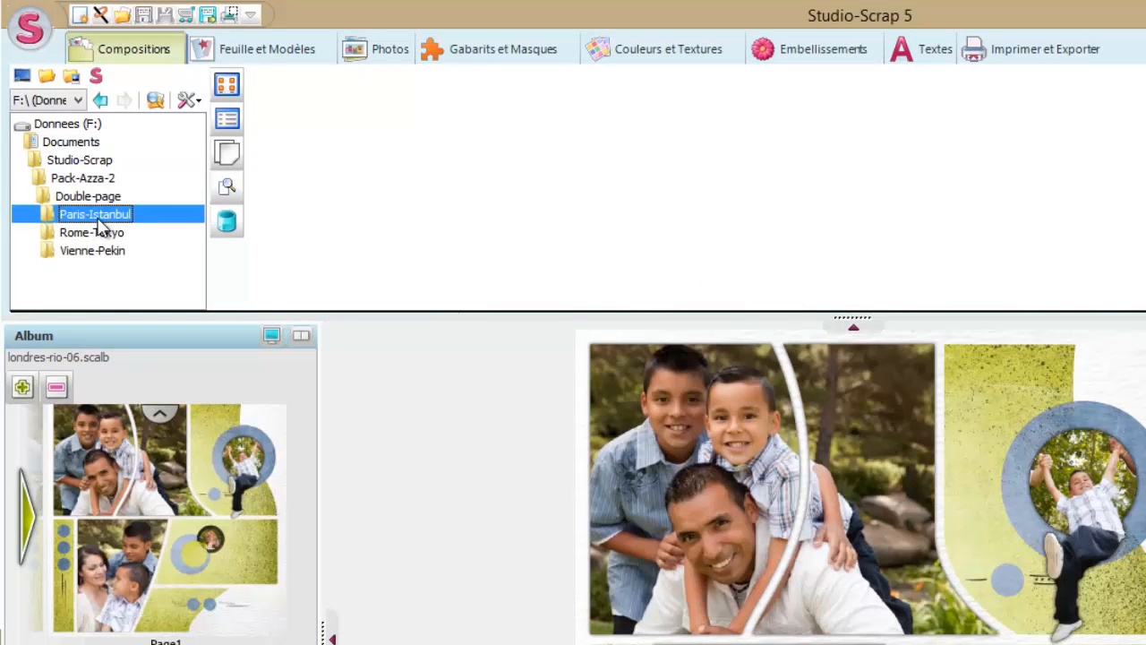
{"action": "left_click", "coordinate": [83, 195]}
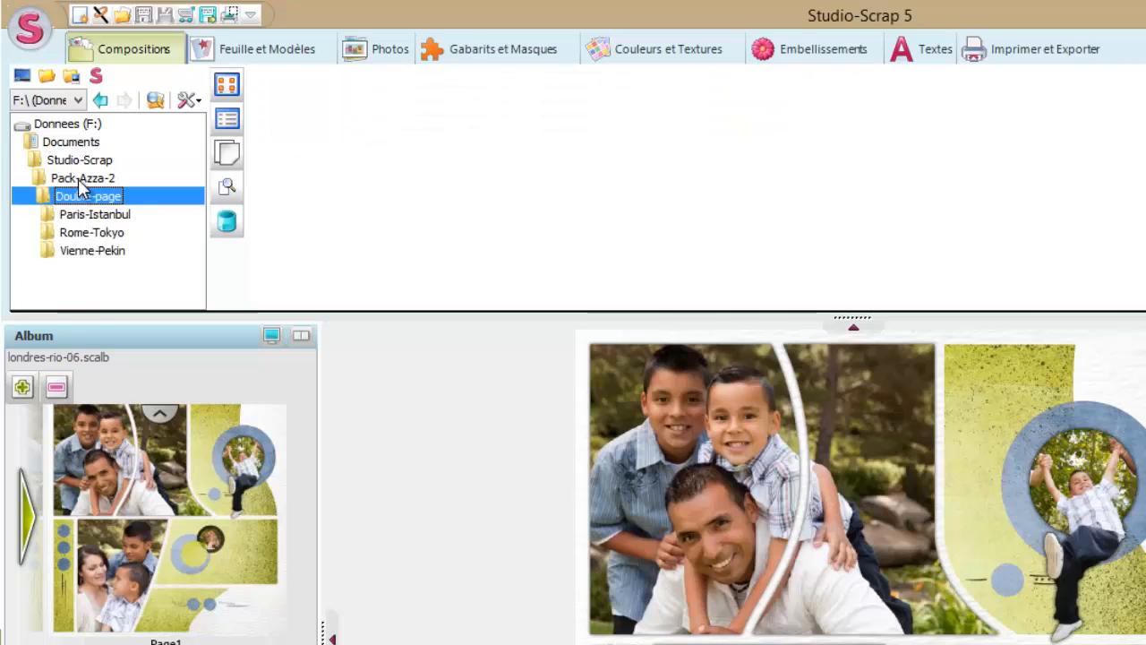
{"action": "left_click", "coordinate": [79, 177]}
{"action": "left_click", "coordinate": [84, 218]}
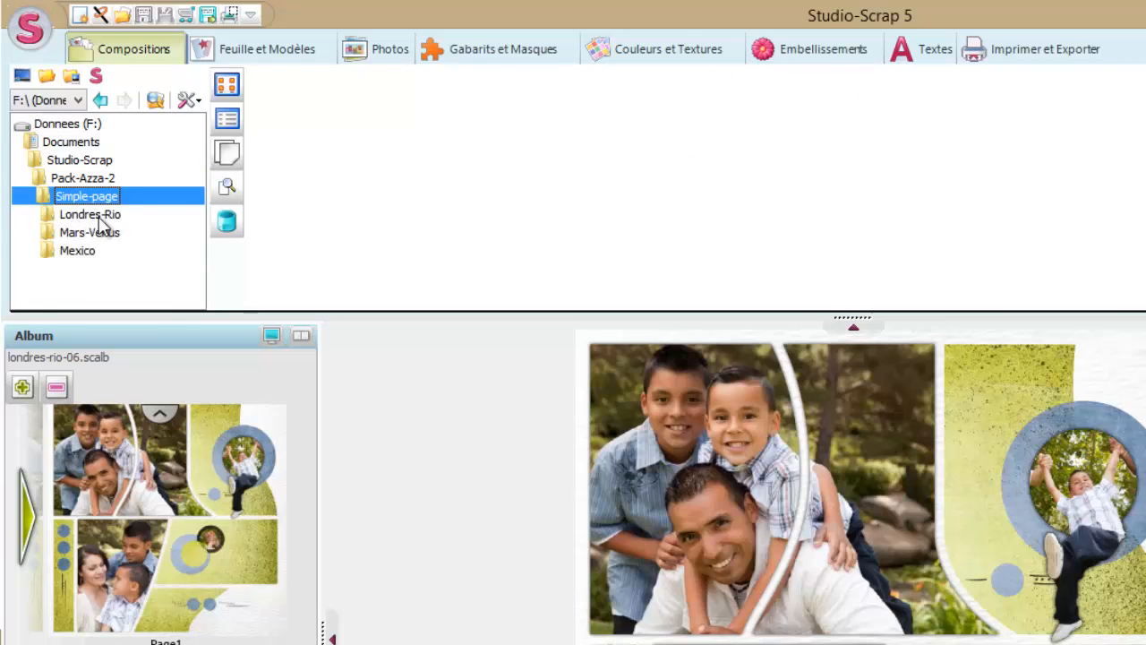
{"action": "left_click", "coordinate": [76, 251]}
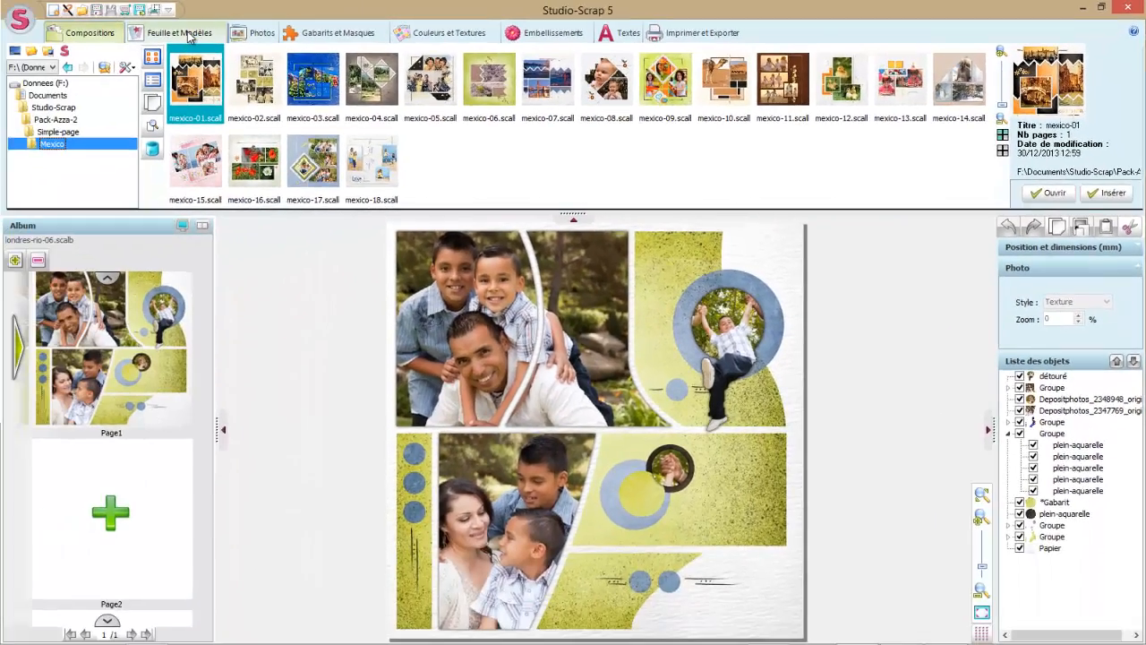
Try several Paris-Istanbul double-page models from Pack-Azza-2 on the page, including the page 2 versions of 04, 07 and 05.
{"action": "left_click", "coordinate": [186, 35]}
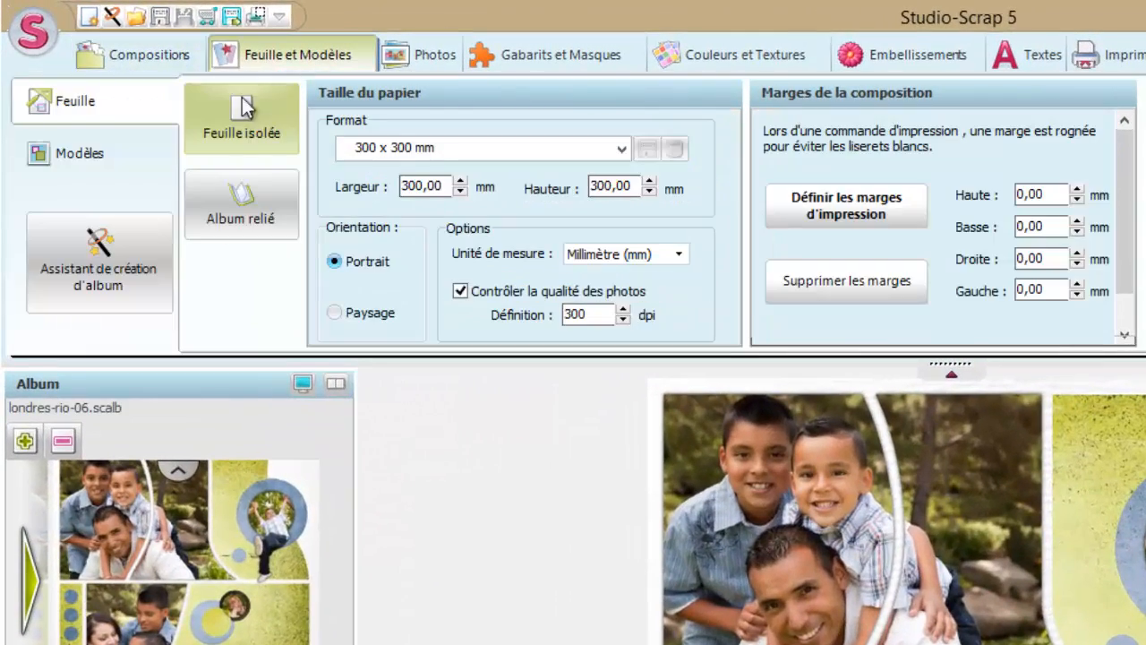
{"action": "left_click", "coordinate": [128, 161]}
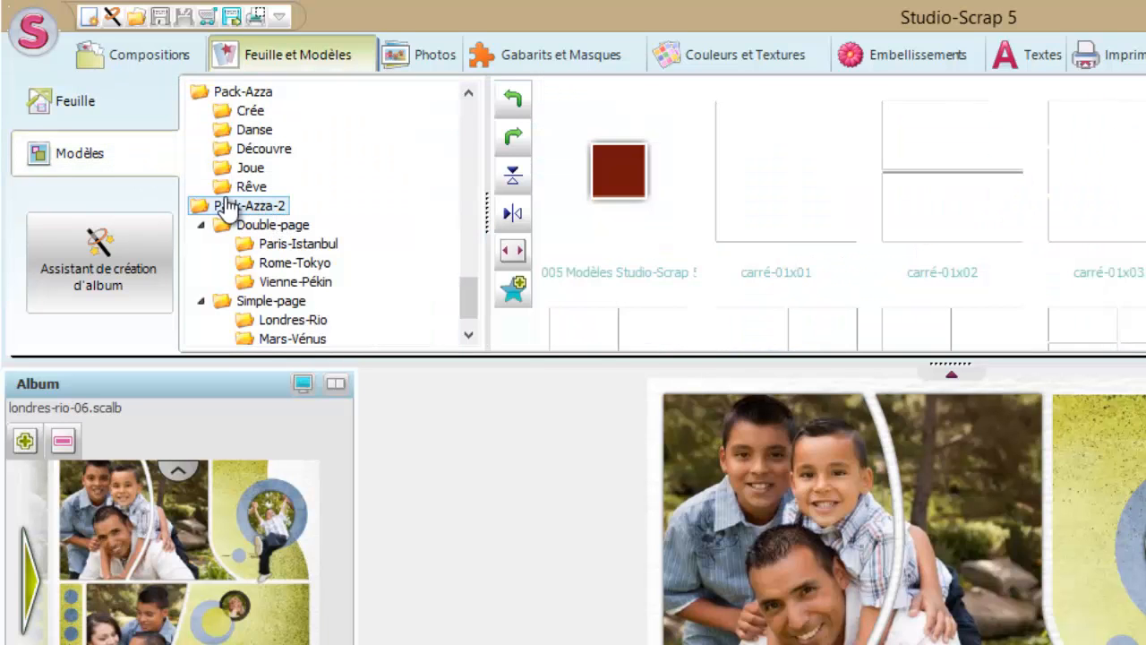
{"action": "left_click", "coordinate": [251, 245]}
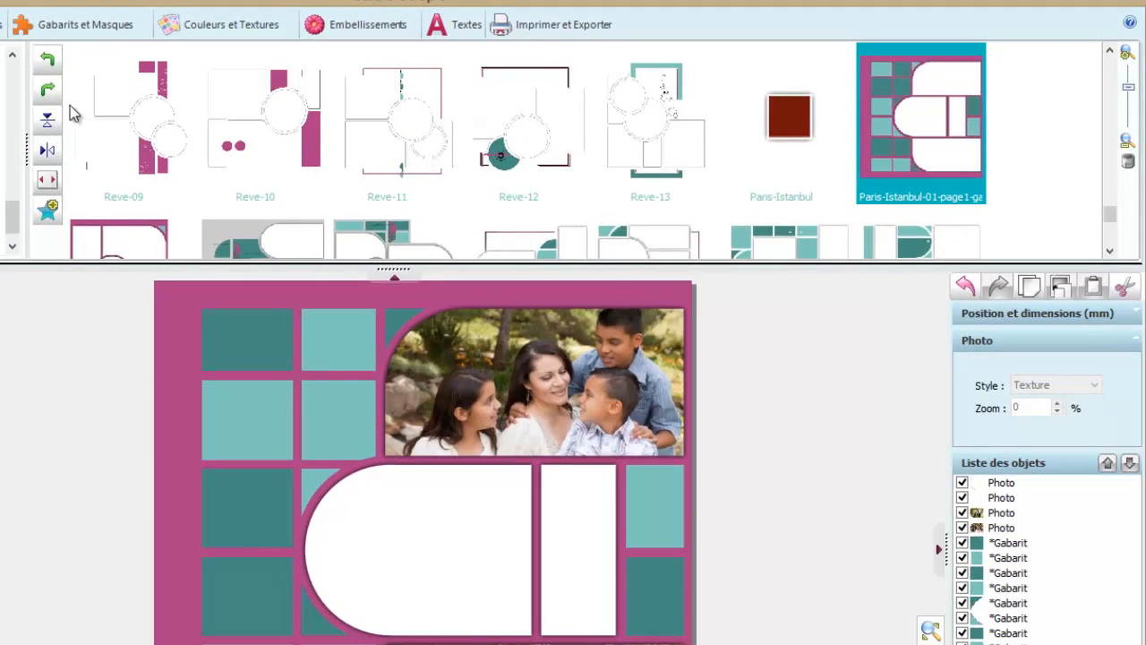
{"action": "left_click", "coordinate": [1110, 253]}
{"action": "left_click", "coordinate": [916, 139]}
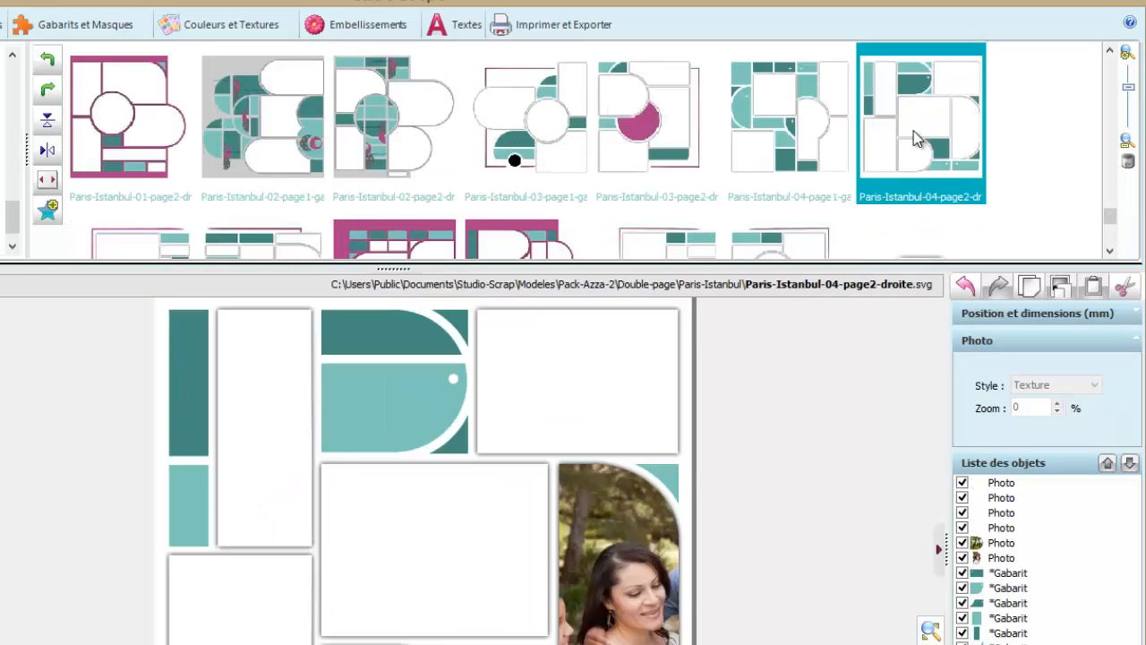
{"action": "left_click", "coordinate": [1108, 253]}
{"action": "left_click", "coordinate": [784, 119]}
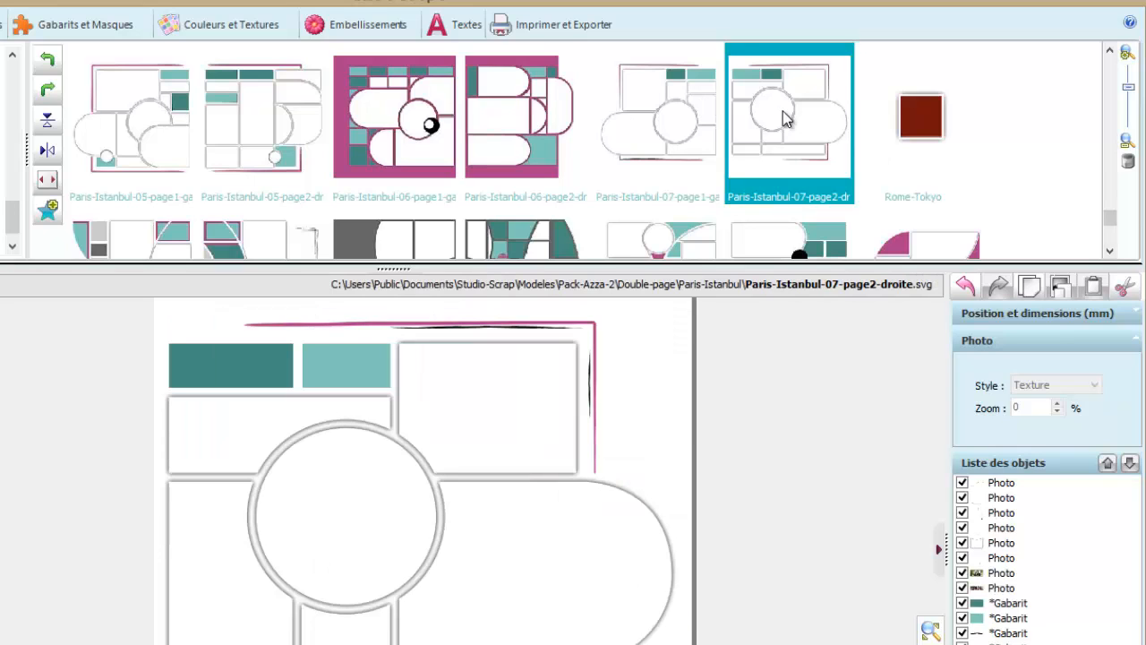
{"action": "left_click", "coordinate": [262, 116]}
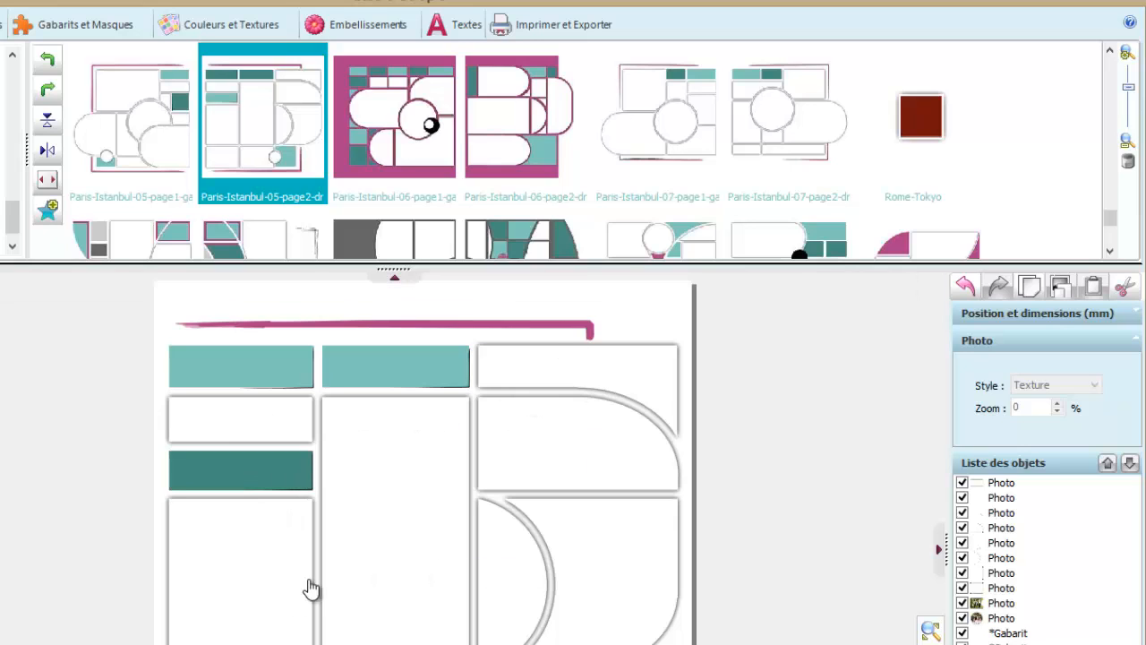
Select the upper-left teal rectangle on the page and browse the shape templates in the 16a Pack Azza 2 collection.
{"action": "left_click", "coordinate": [238, 385]}
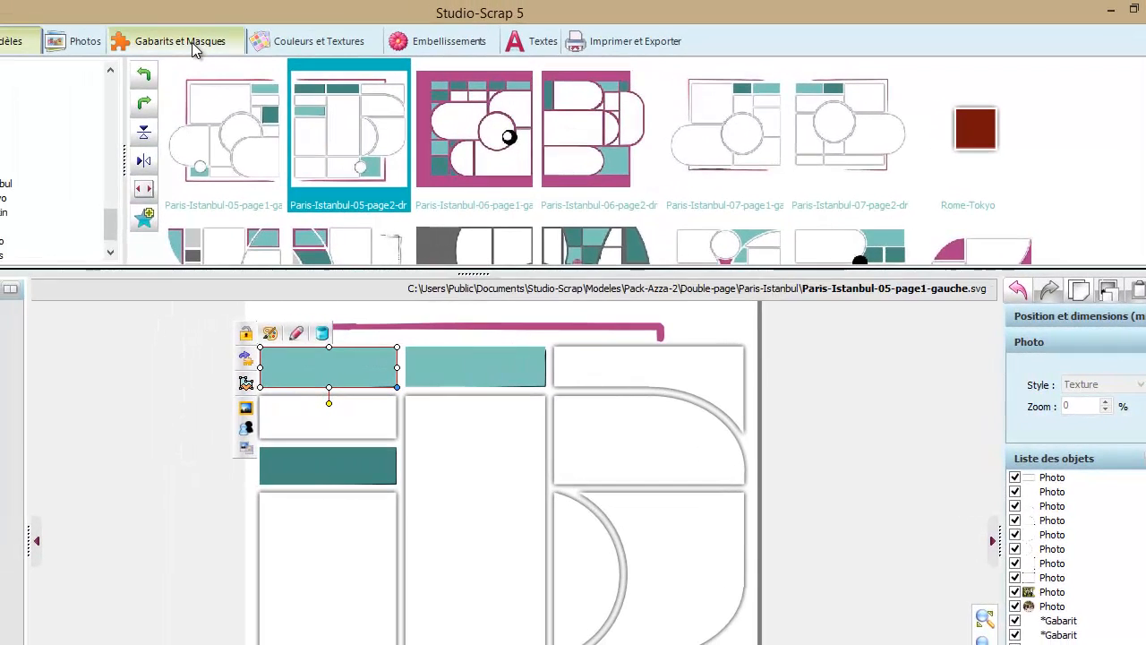
{"action": "left_click", "coordinate": [193, 43]}
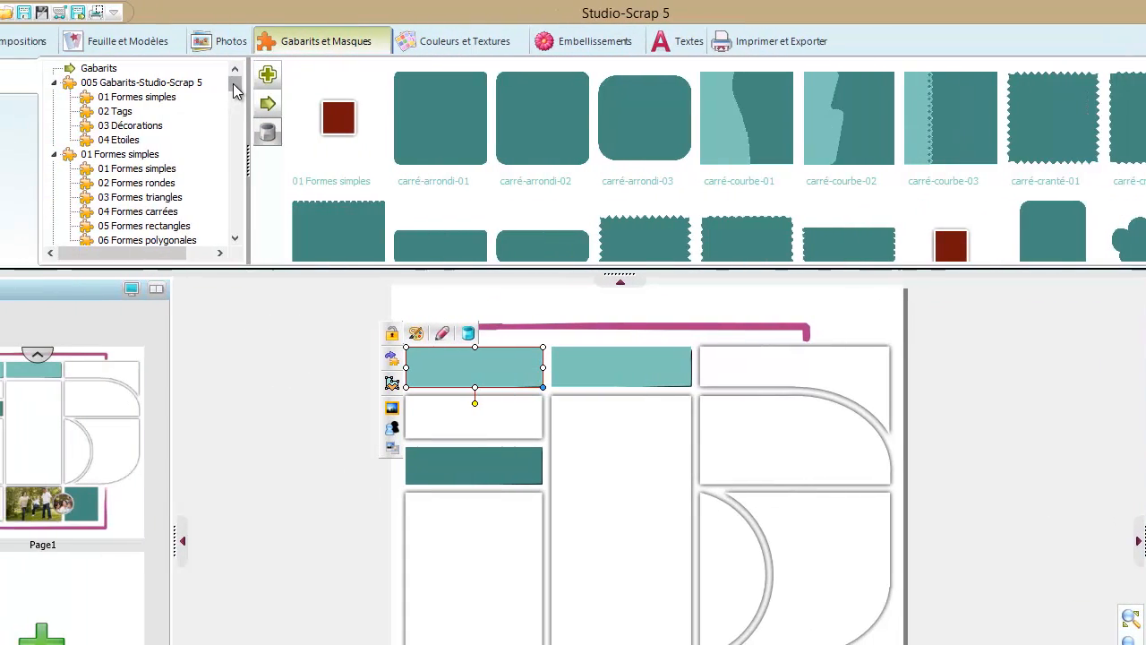
{"action": "left_click_drag", "start_coordinate": [89, 87], "coordinate": [89, 98]}
{"action": "left_click_drag", "start_coordinate": [332, 104], "coordinate": [332, 178]}
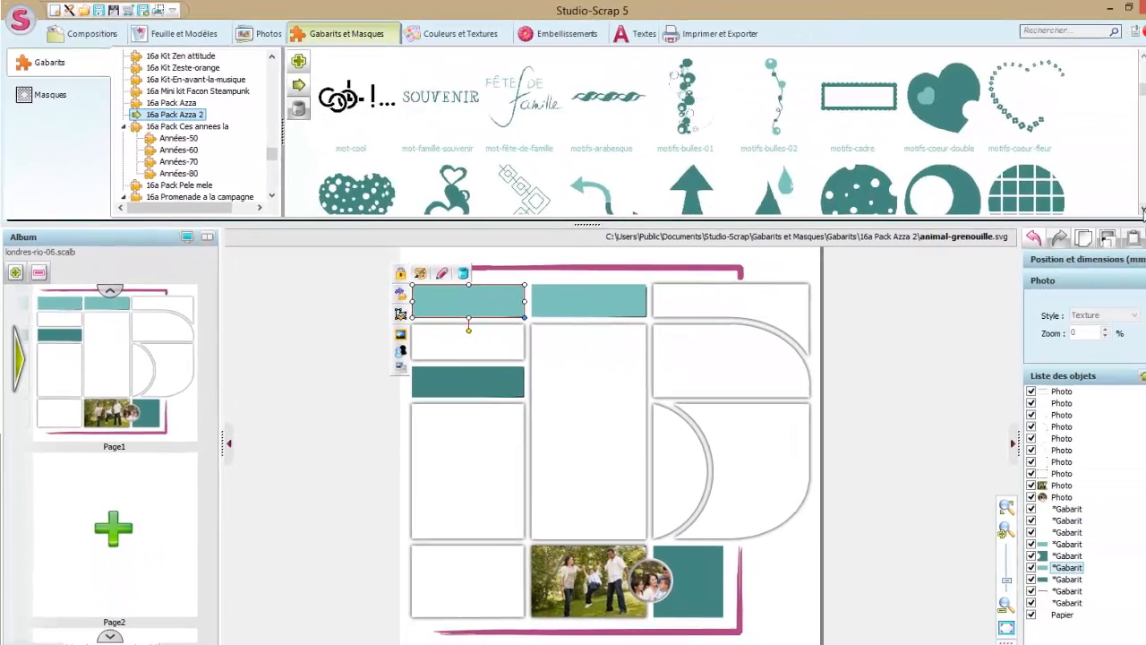
{"action": "left_click", "coordinate": [1117, 206]}
{"action": "left_click", "coordinate": [1117, 205]}
{"action": "left_click", "coordinate": [1117, 205]}
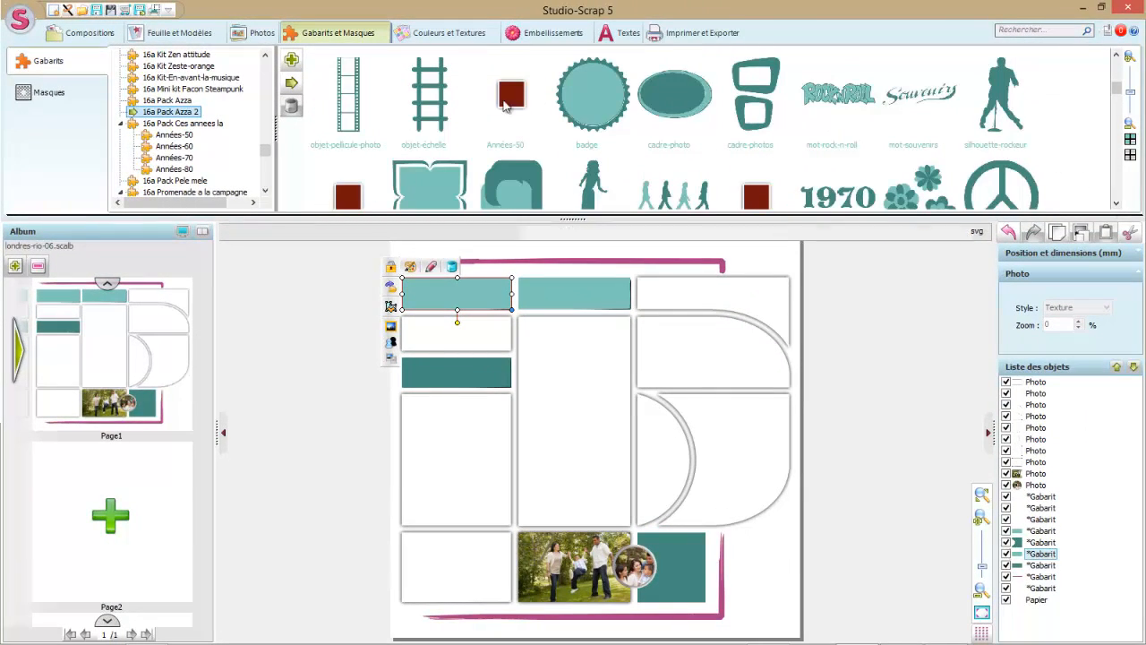
Browse the textures in the Pack-Azza-2 collection, from angle-aquarelle-transparent through the side and full-page textures.
{"action": "left_click", "coordinate": [444, 31]}
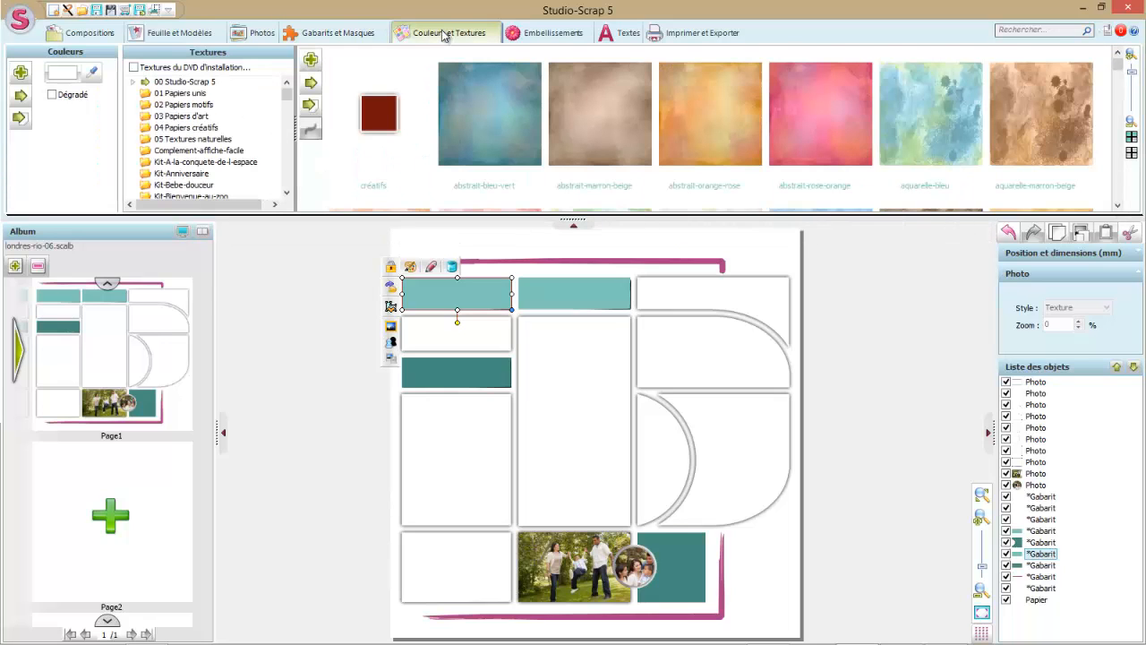
{"action": "left_click_drag", "start_coordinate": [287, 95], "coordinate": [292, 188]}
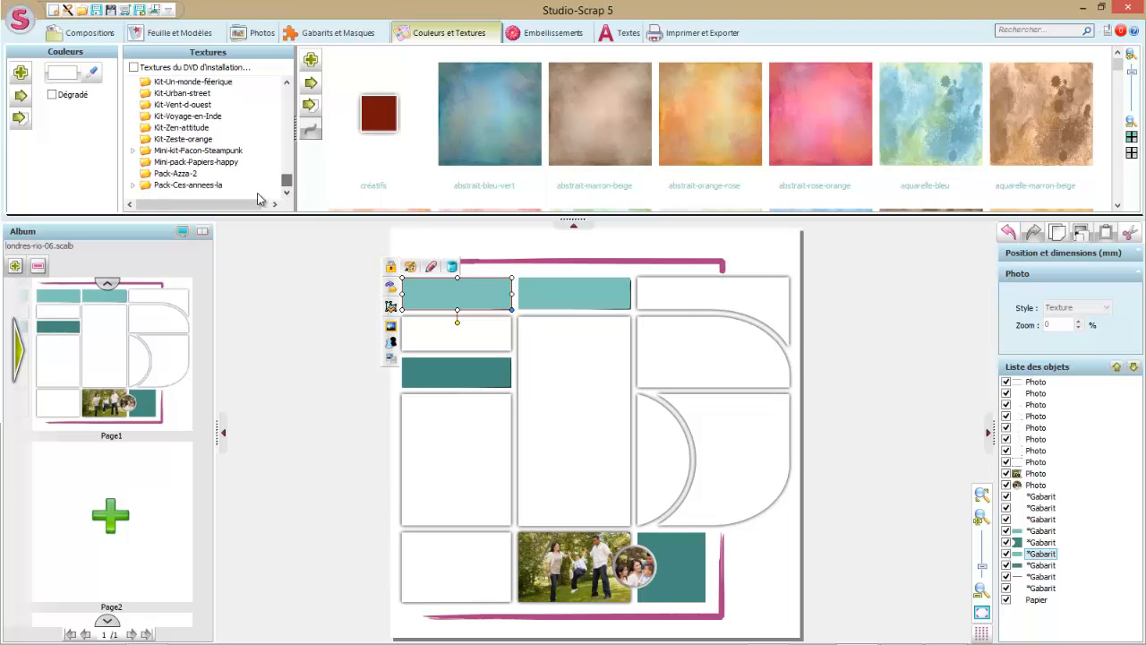
{"action": "left_click", "coordinate": [176, 173]}
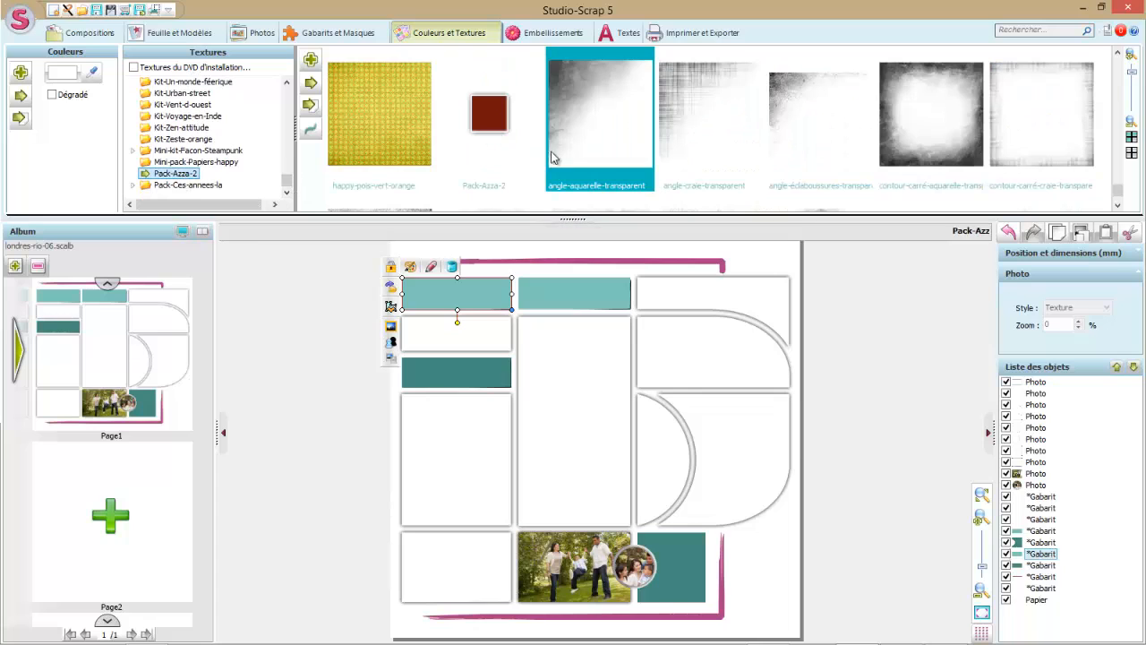
{"action": "double_click", "coordinate": [636, 132]}
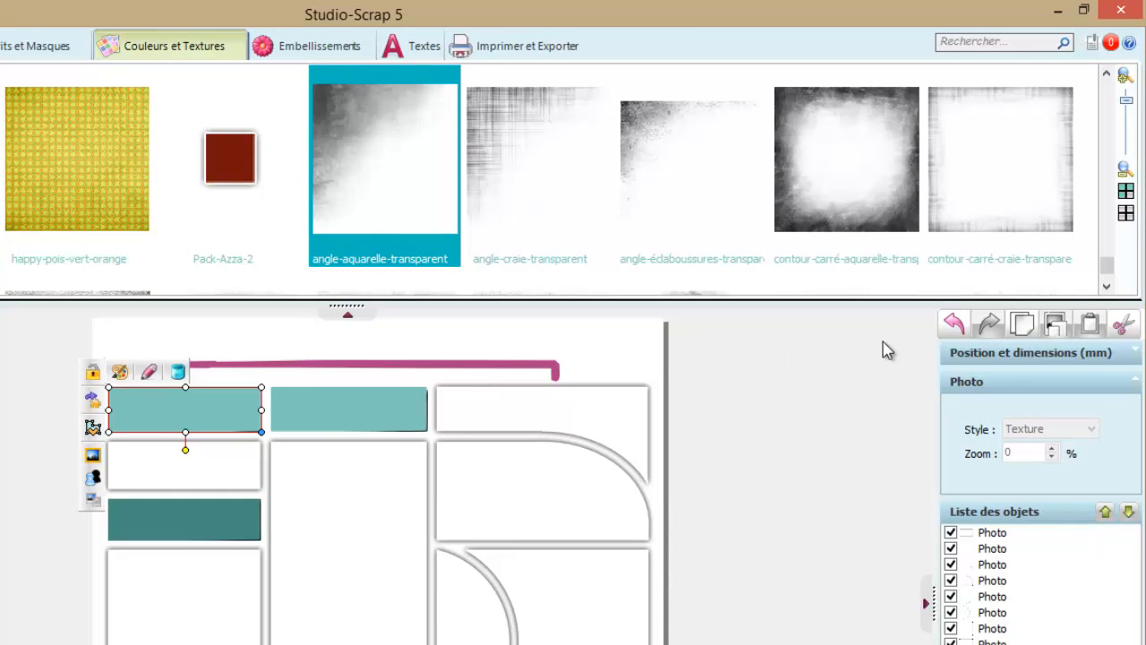
{"action": "scroll", "coordinate": [463, 295], "scroll_direction": "down", "scroll_amount": 3}
{"action": "mouse_move", "coordinate": [463, 296]}
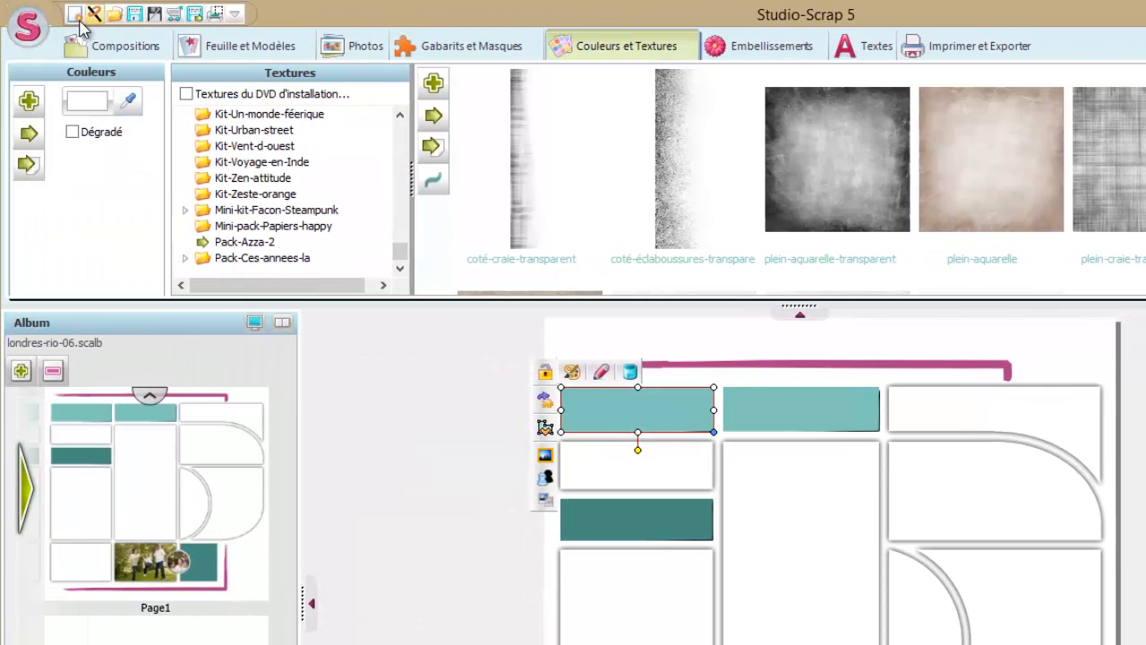
Start a new blank album and apply the single-page model Londres-Rio-03 from Pack-Azza-2.
{"action": "left_click", "coordinate": [76, 17]}
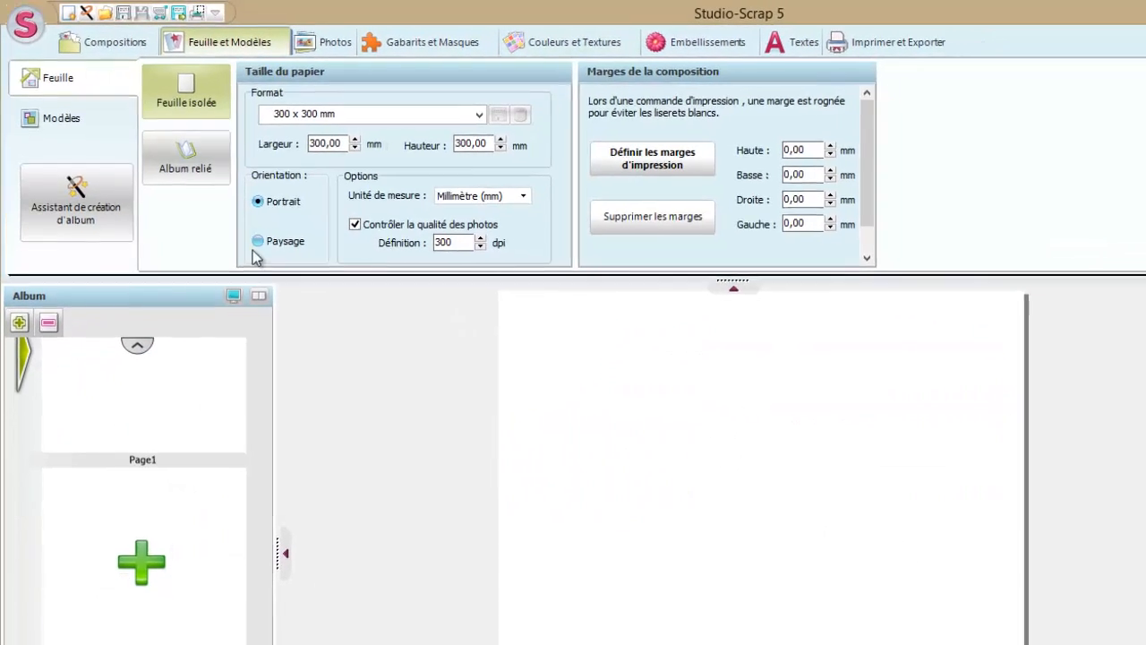
{"action": "left_click", "coordinate": [91, 123]}
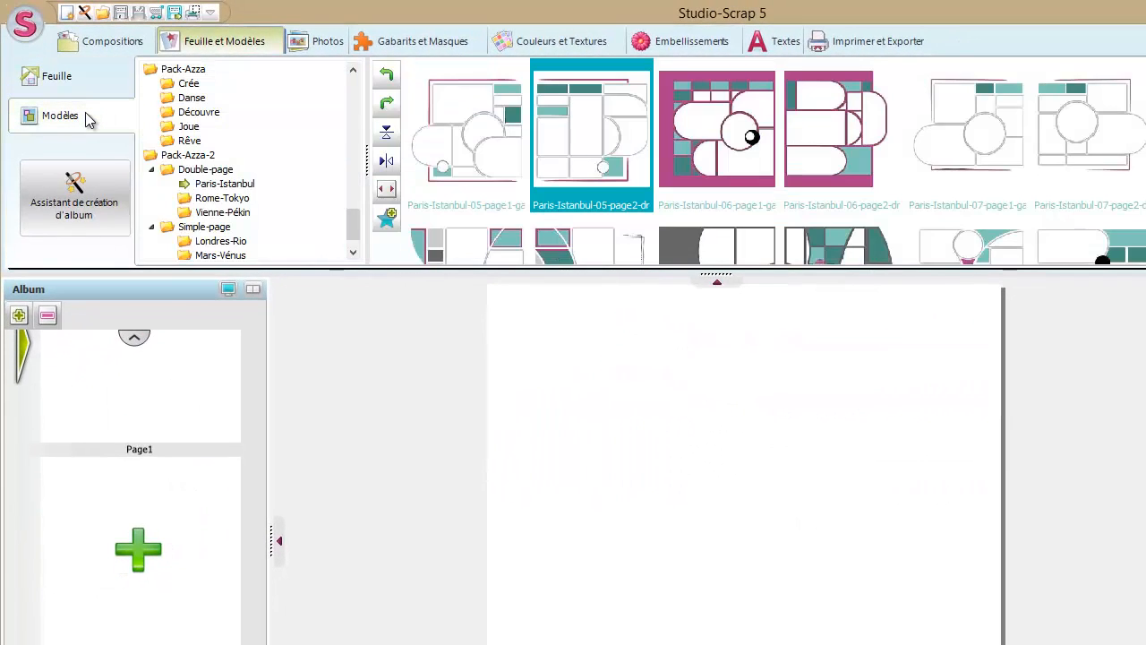
{"action": "left_click", "coordinate": [220, 242]}
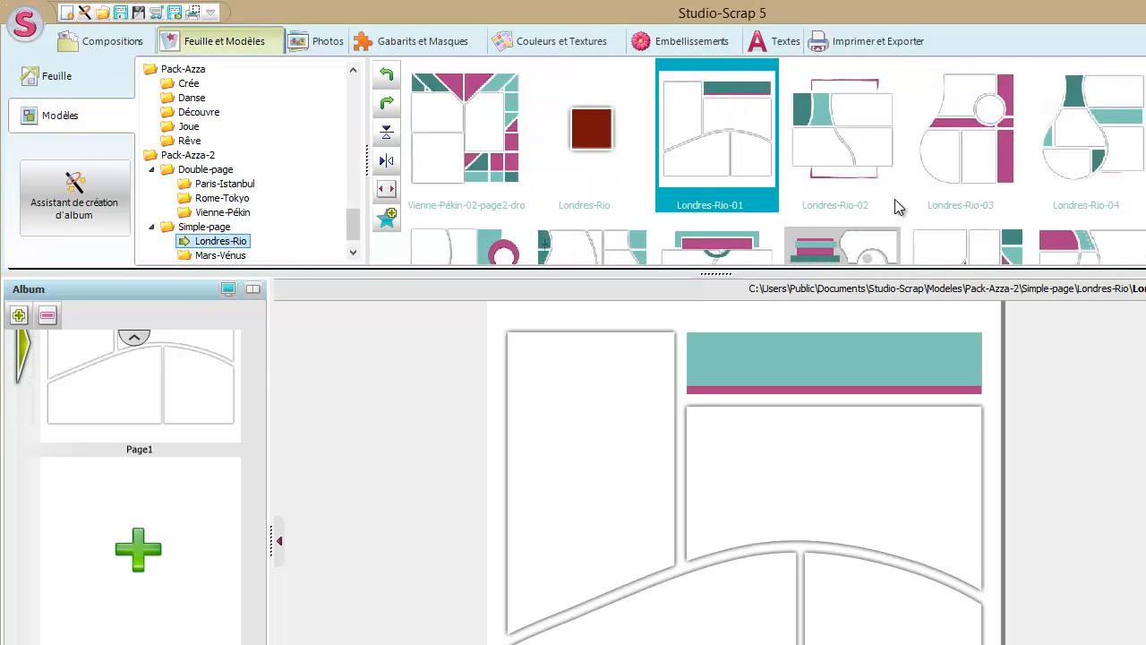
{"action": "left_click", "coordinate": [950, 196]}
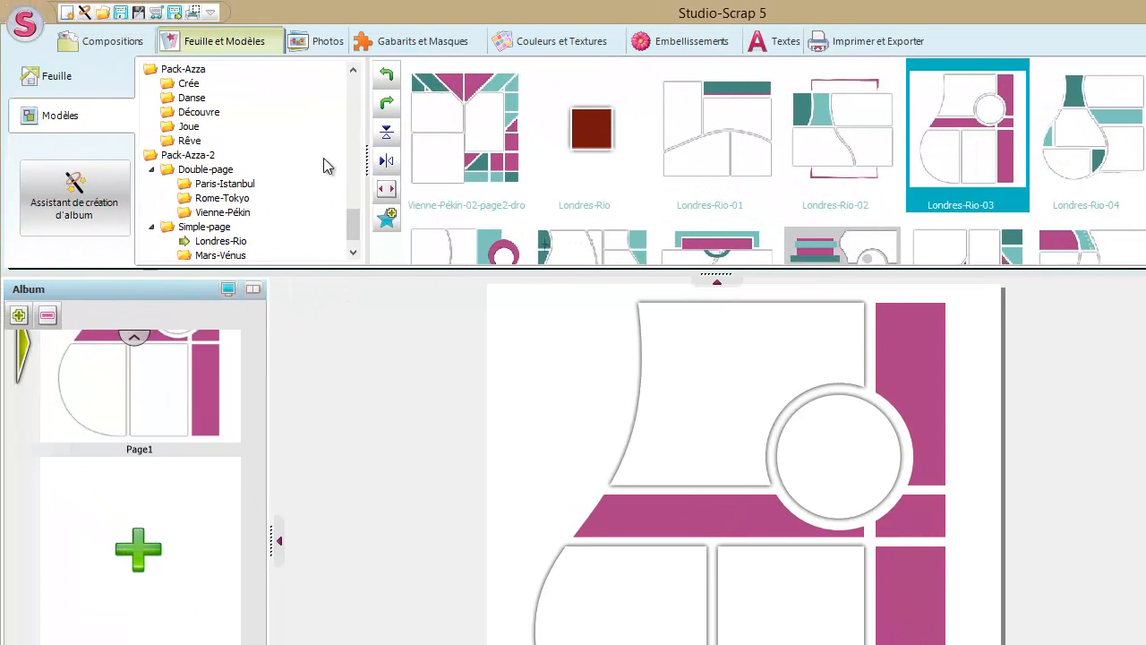
Place the Depositphotos_7550820 birthday photo in the page's upper frame and mirror it horizontally.
{"action": "left_click", "coordinate": [322, 43]}
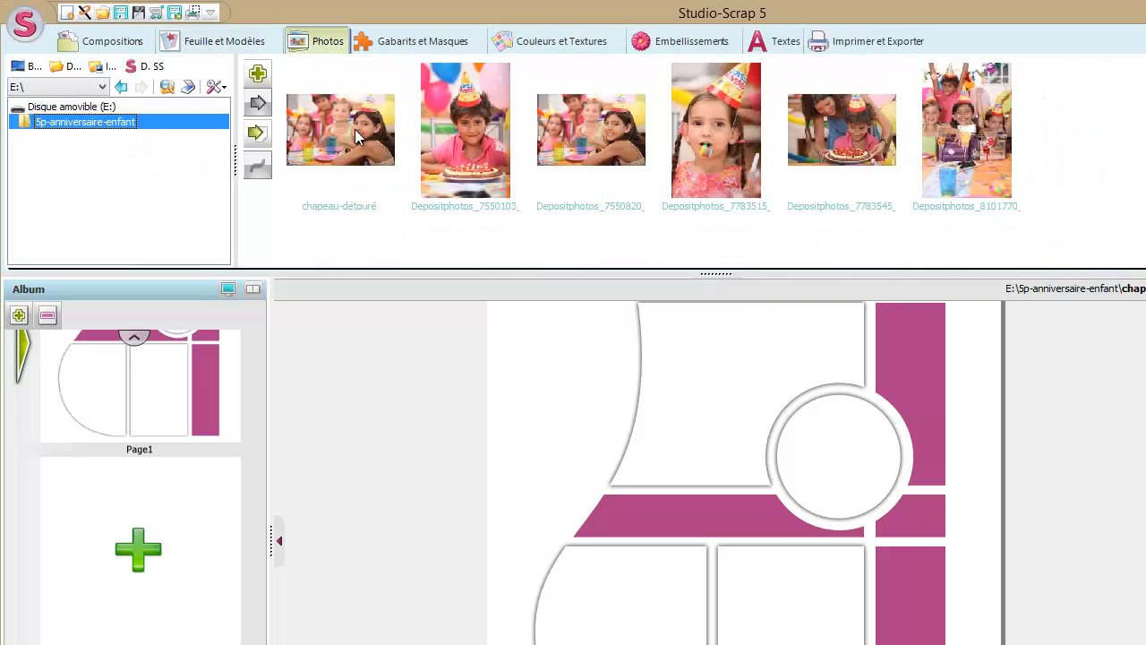
{"action": "left_click", "coordinate": [670, 333]}
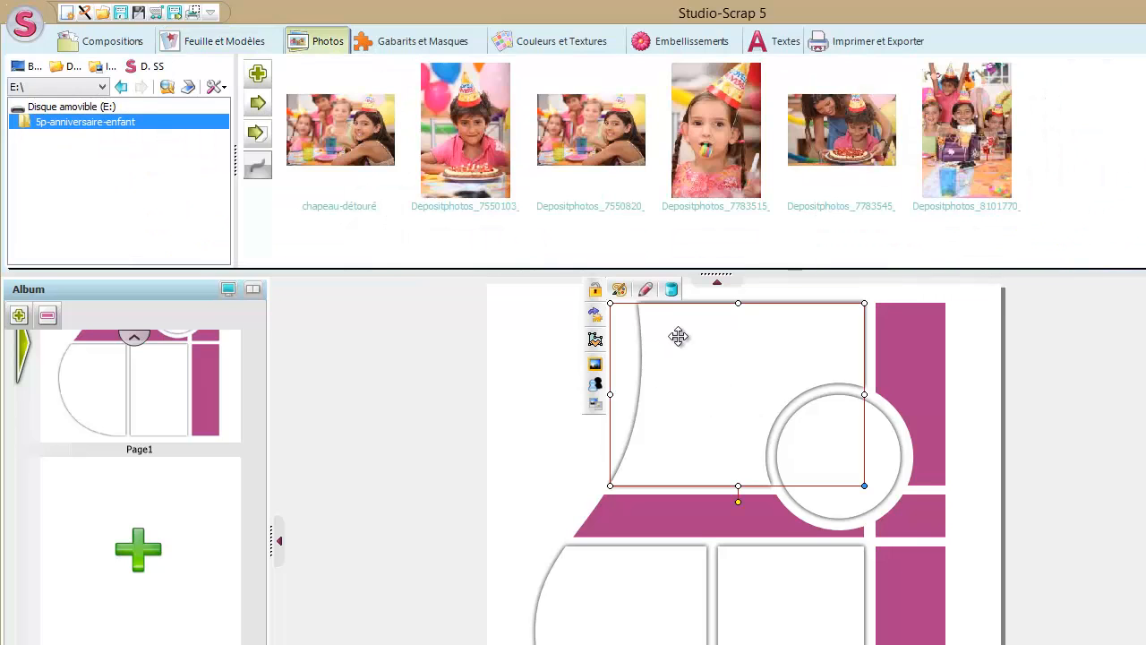
{"action": "left_click_drag", "start_coordinate": [576, 112], "coordinate": [730, 368]}
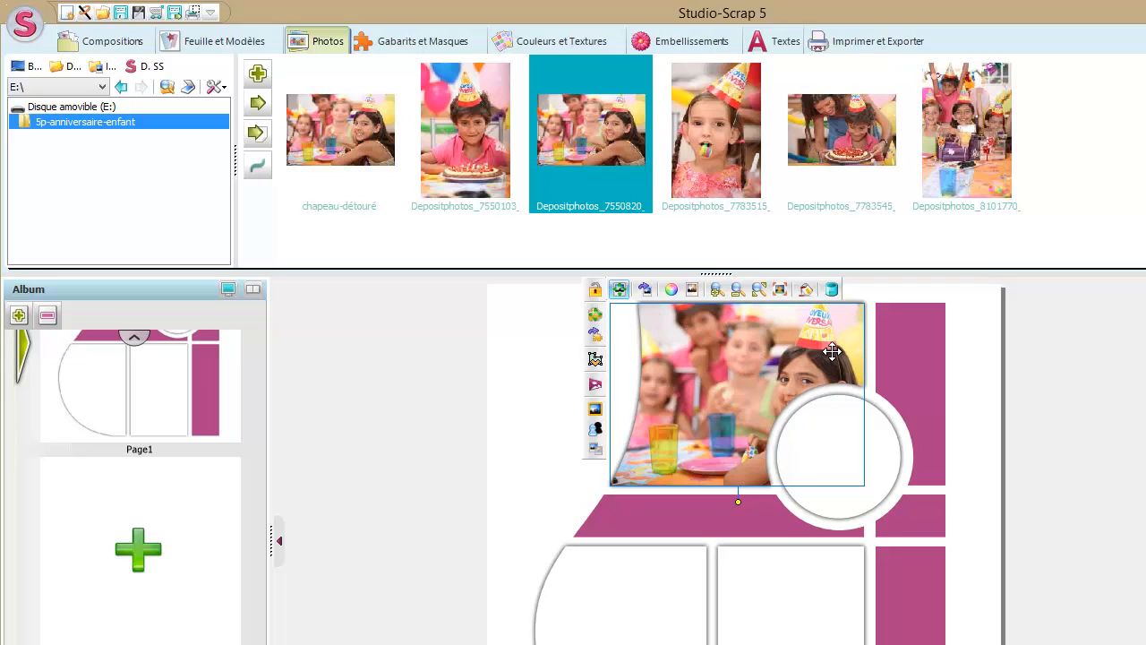
{"action": "left_click", "coordinate": [649, 299]}
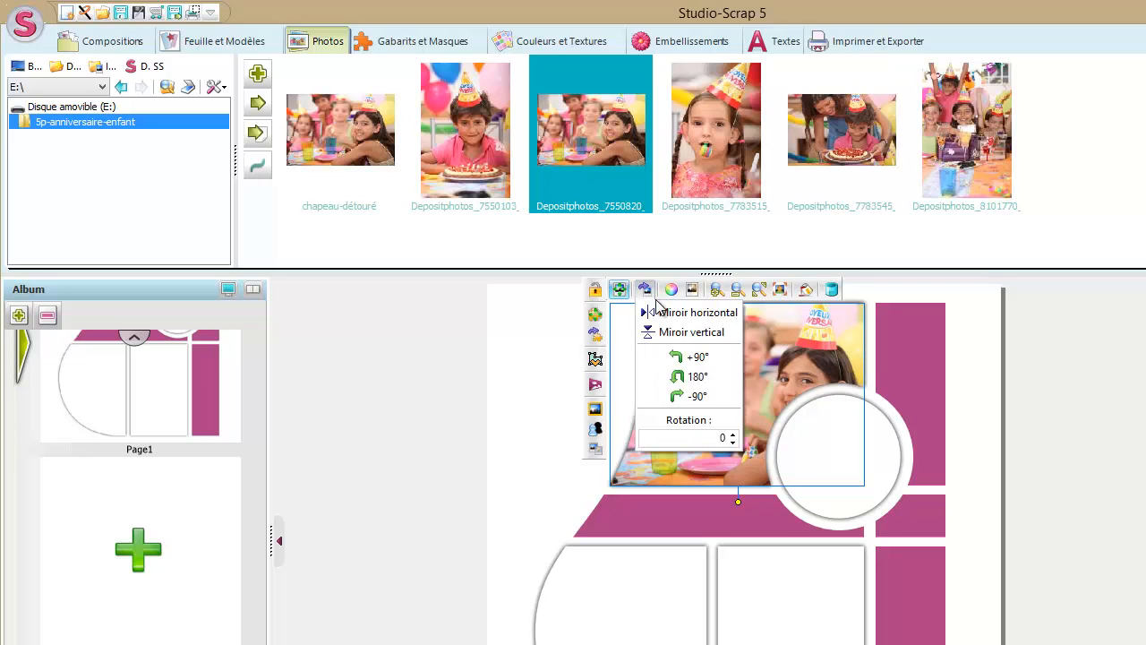
{"action": "left_click", "coordinate": [665, 313]}
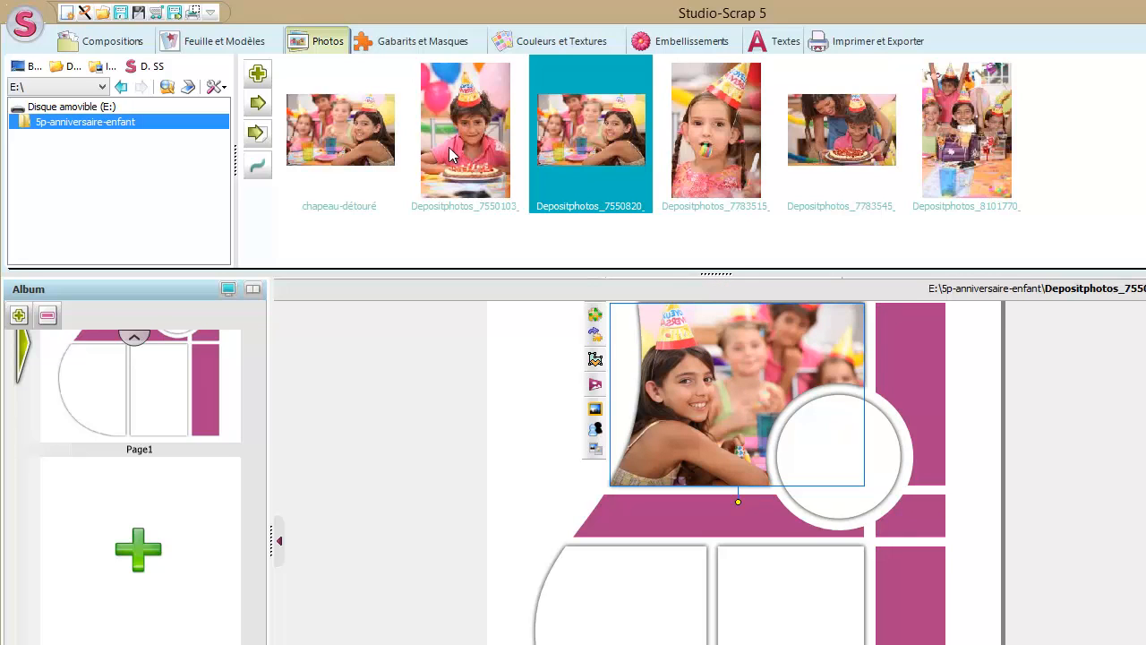
Fill the rounded lower-left frame with Depositphotos_7550103 and the rectangular frame beside it with Depositphotos_7783515.
{"action": "left_click_drag", "start_coordinate": [484, 167], "coordinate": [622, 643]}
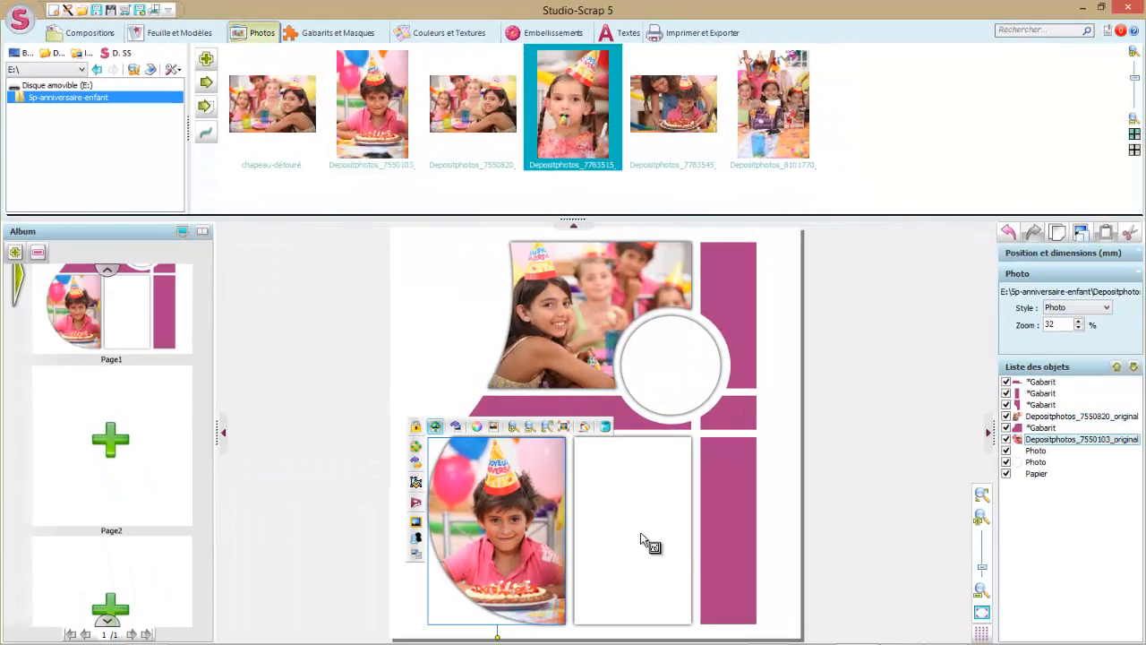
{"action": "left_click_drag", "start_coordinate": [640, 539], "coordinate": [641, 534]}
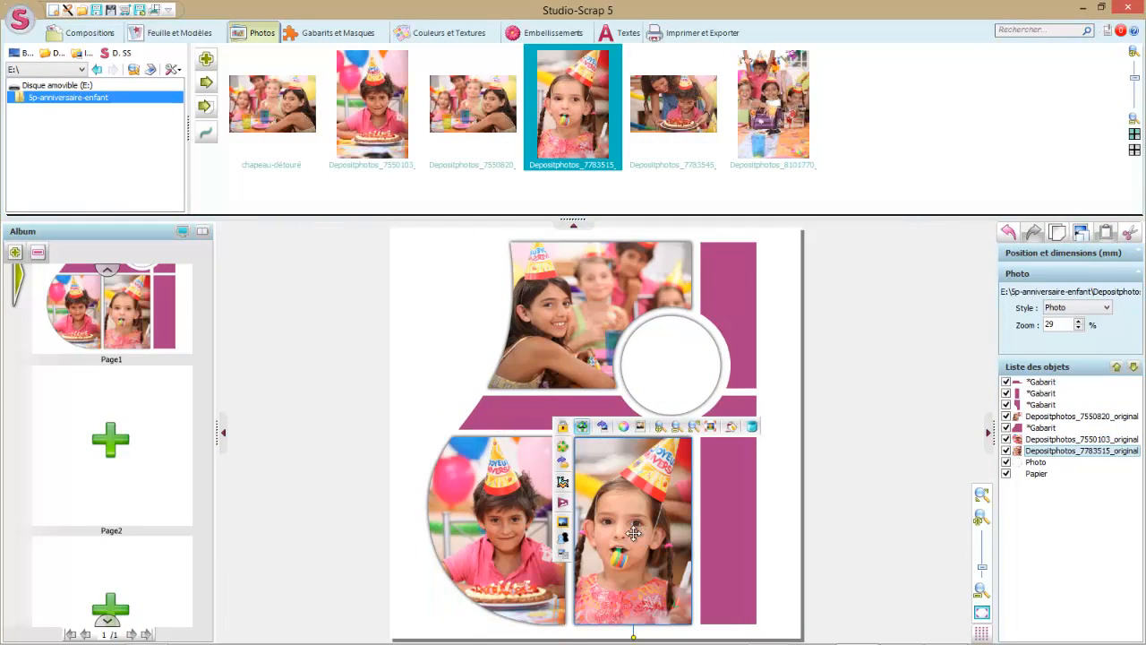
Enlarge the boy's photo in the rounded lower-left frame to 42% zoom and reposition it within the frame.
{"action": "left_click", "coordinate": [512, 524]}
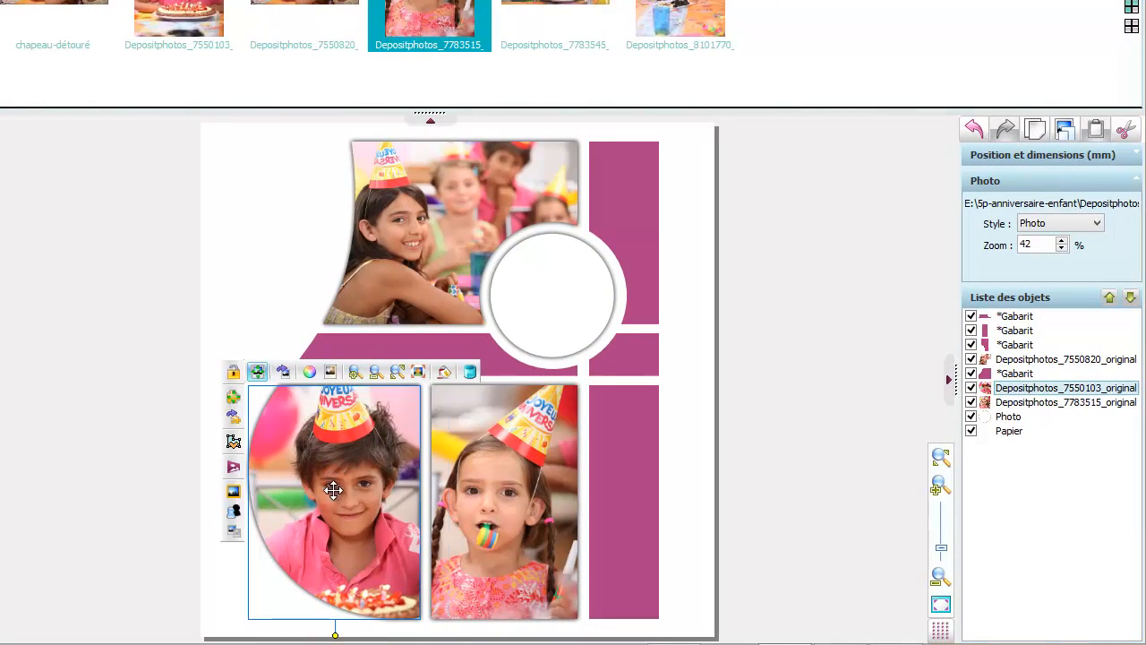
{"action": "scroll", "coordinate": [327, 479], "scroll_direction": "up", "scroll_amount": 4}
{"action": "left_click_drag", "start_coordinate": [323, 476], "coordinate": [339, 458]}
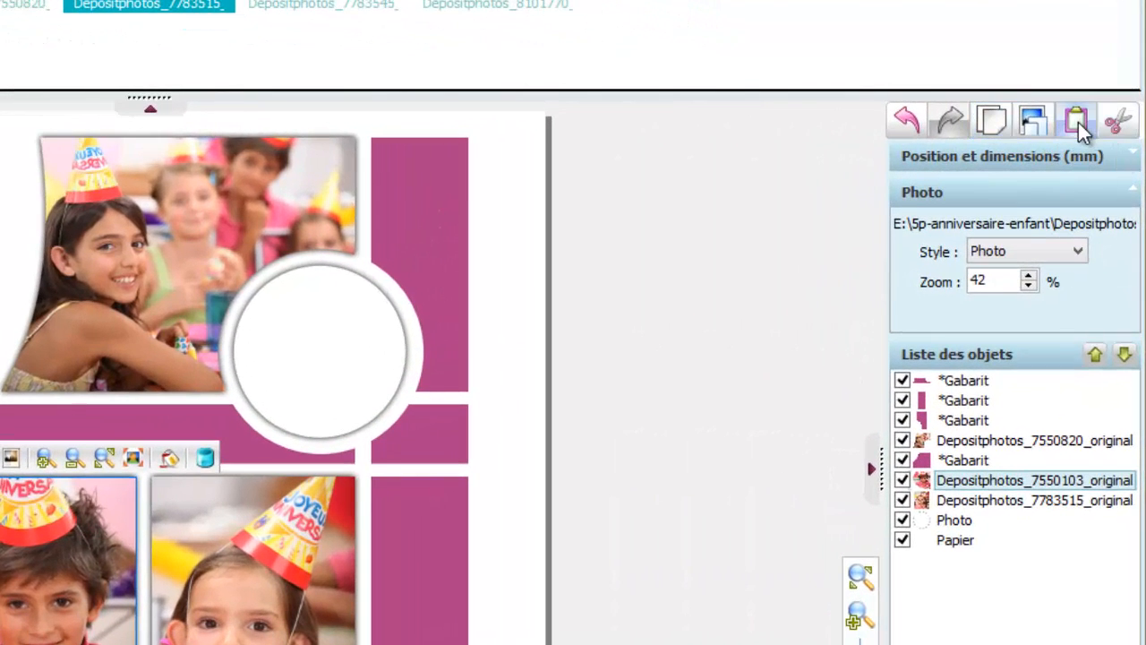
Duplicate the boy's photo, move the copy over the neighbouring lower photo and open it in the photo retouching tools.
{"action": "left_click", "coordinate": [1077, 120]}
{"action": "left_click_drag", "start_coordinate": [4, 616], "coordinate": [100, 524]}
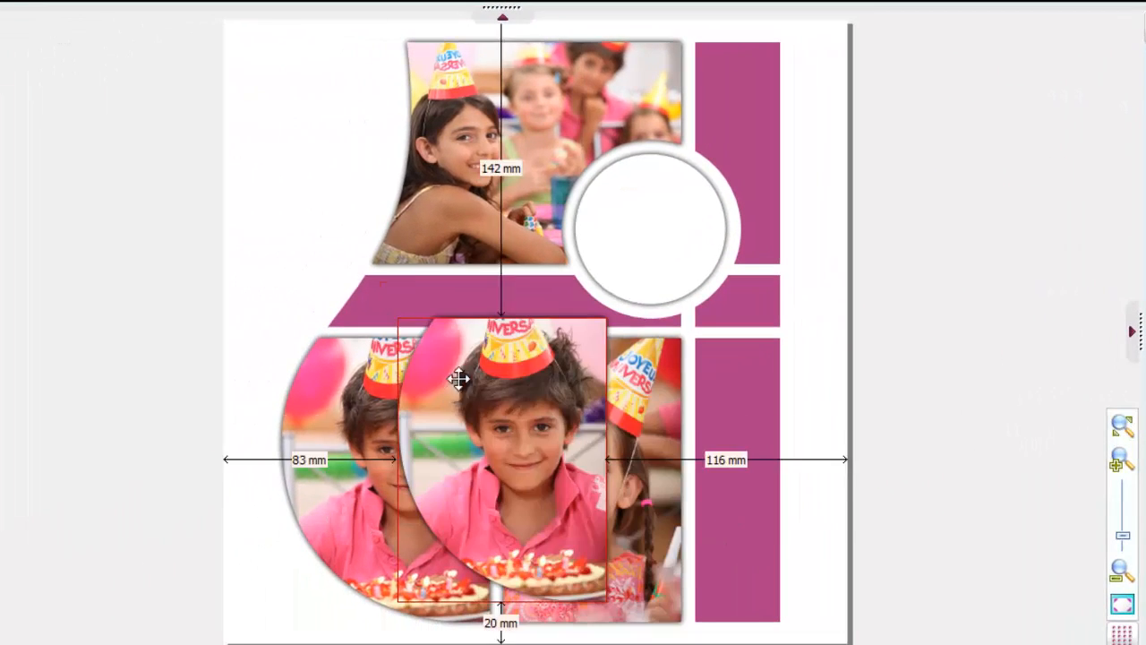
{"action": "left_click_drag", "start_coordinate": [458, 378], "coordinate": [553, 412]}
{"action": "left_click", "coordinate": [691, 293]}
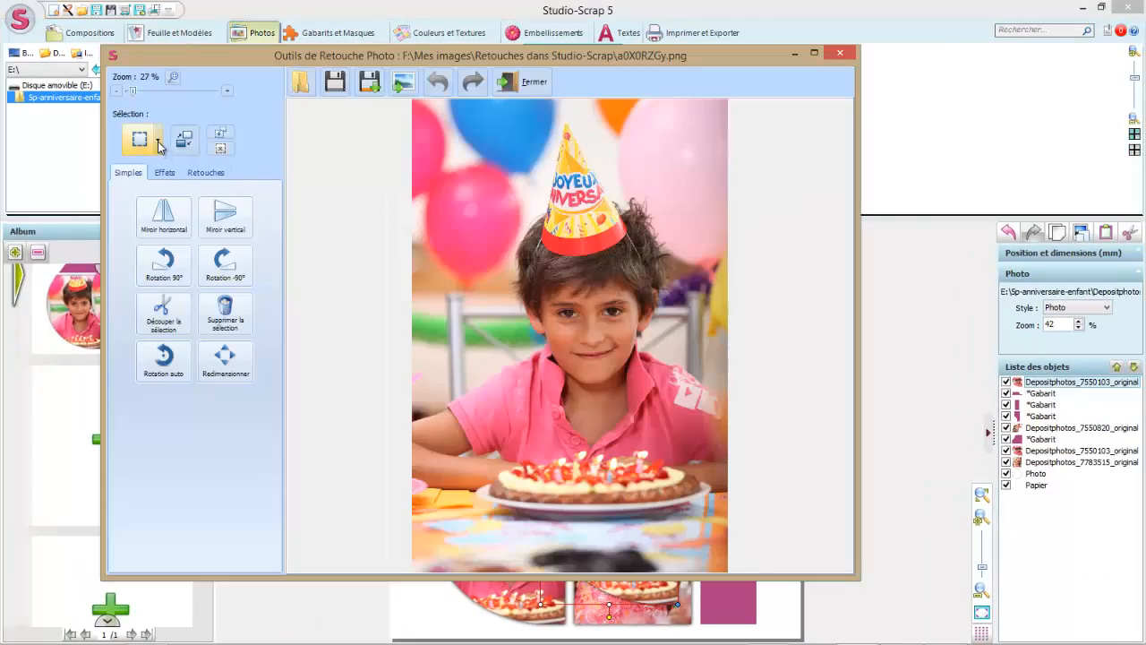
Outline the boy's birthday hat in the retouched photo with a closed polygonal selection from its tip around the curved brim.
{"action": "left_click", "coordinate": [157, 140]}
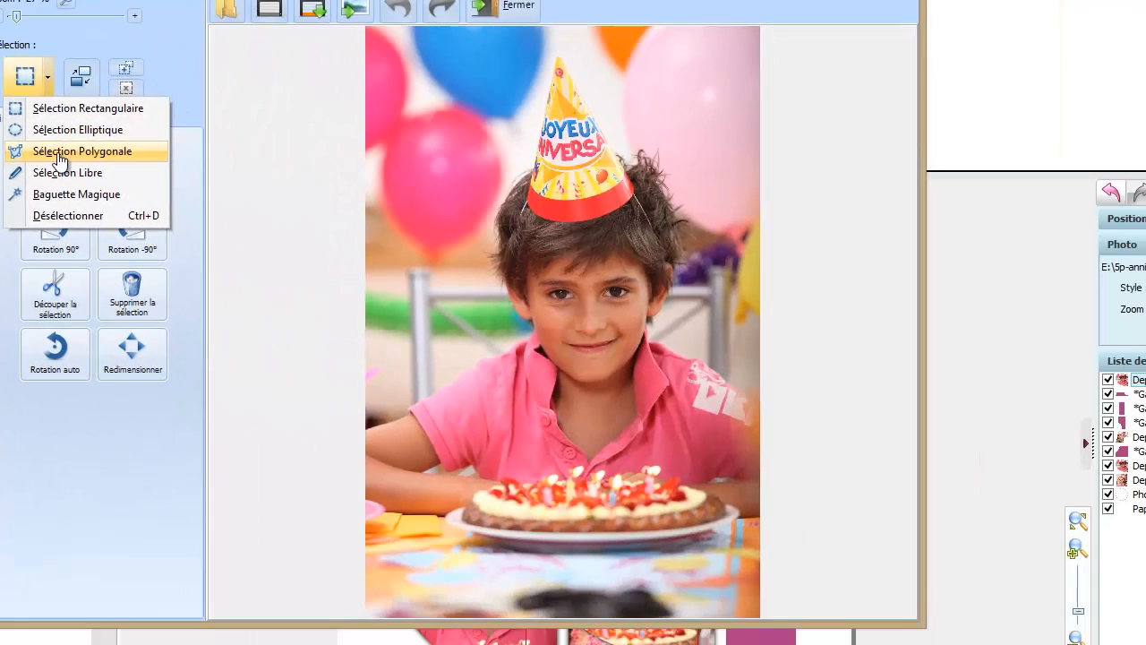
{"action": "left_click", "coordinate": [373, 444]}
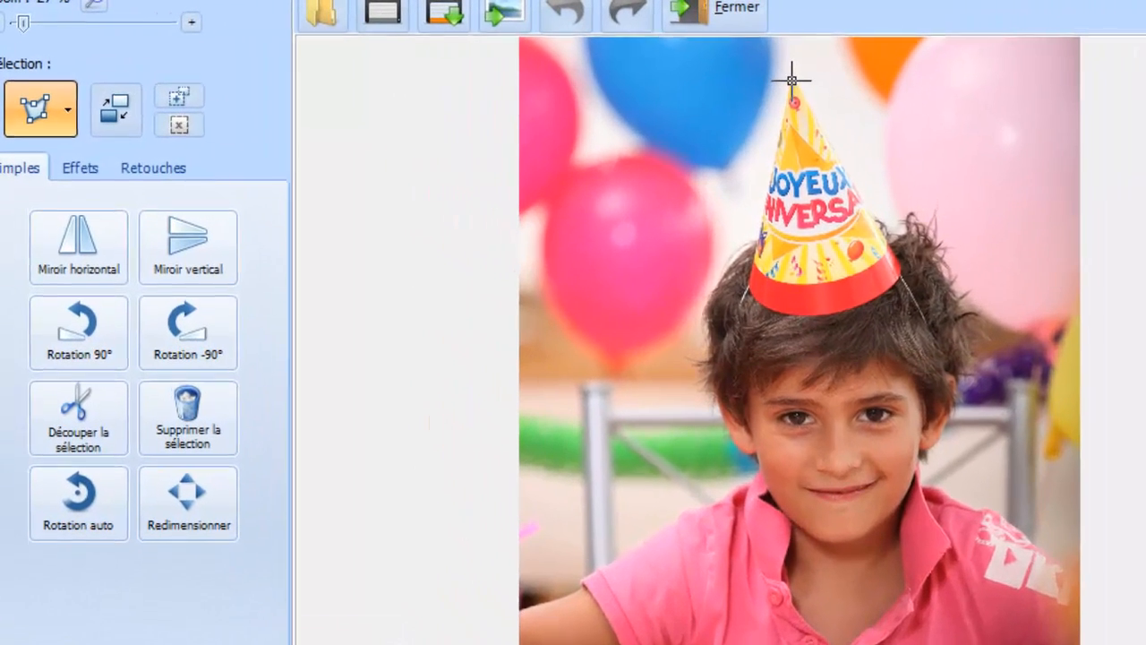
{"action": "left_click", "coordinate": [799, 83]}
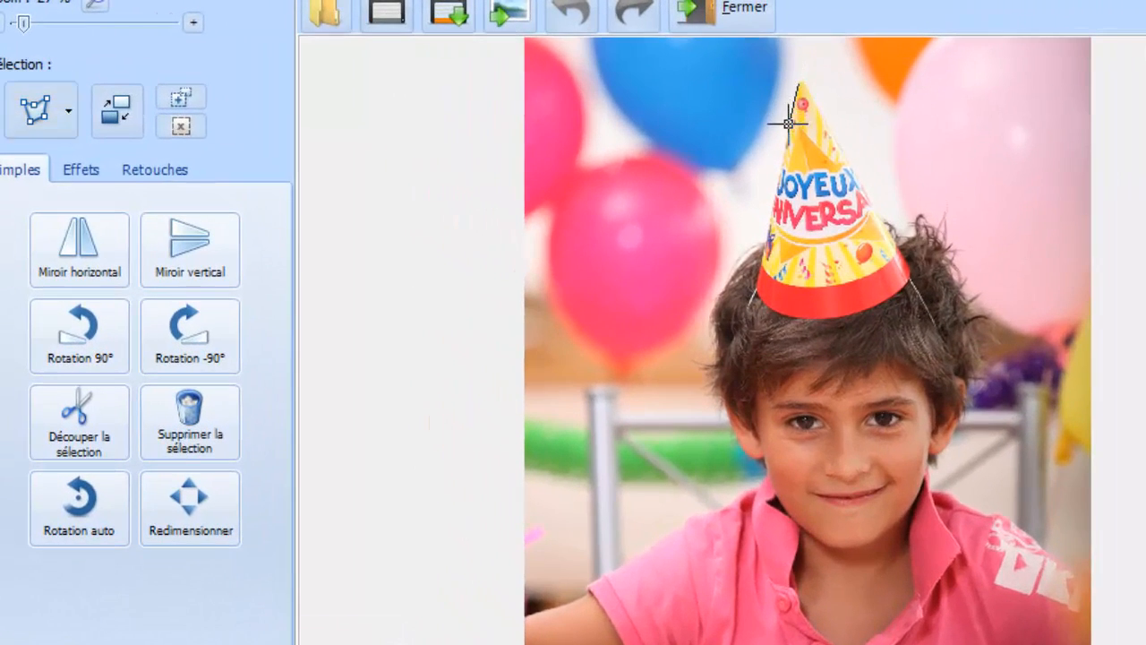
{"action": "left_click", "coordinate": [754, 292]}
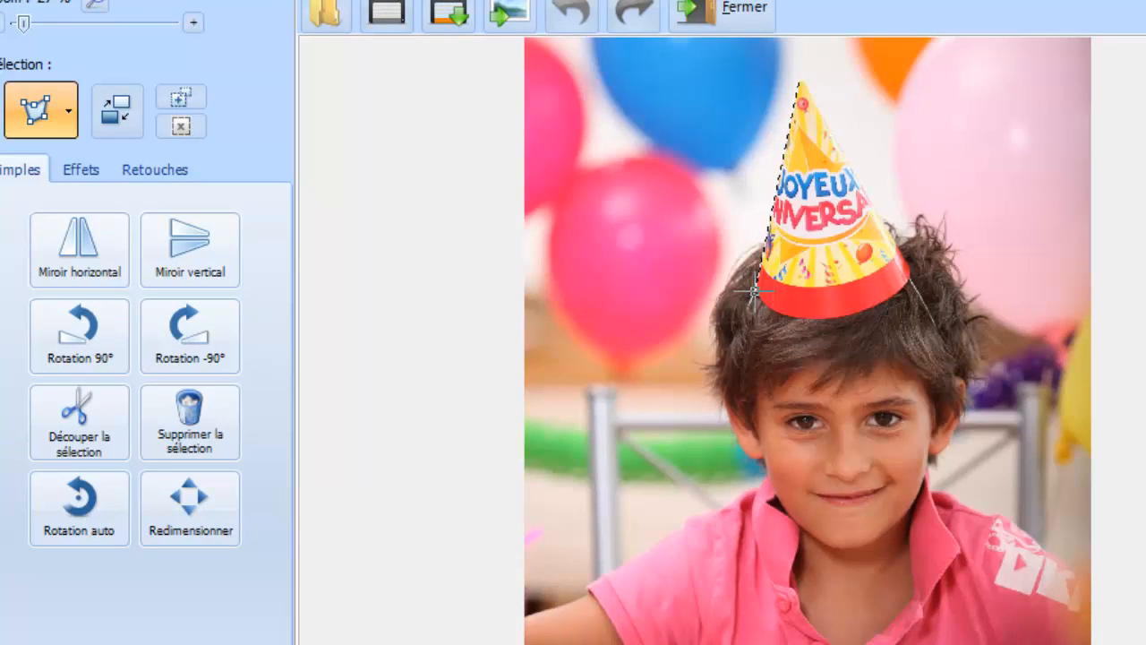
{"action": "left_click", "coordinate": [793, 315]}
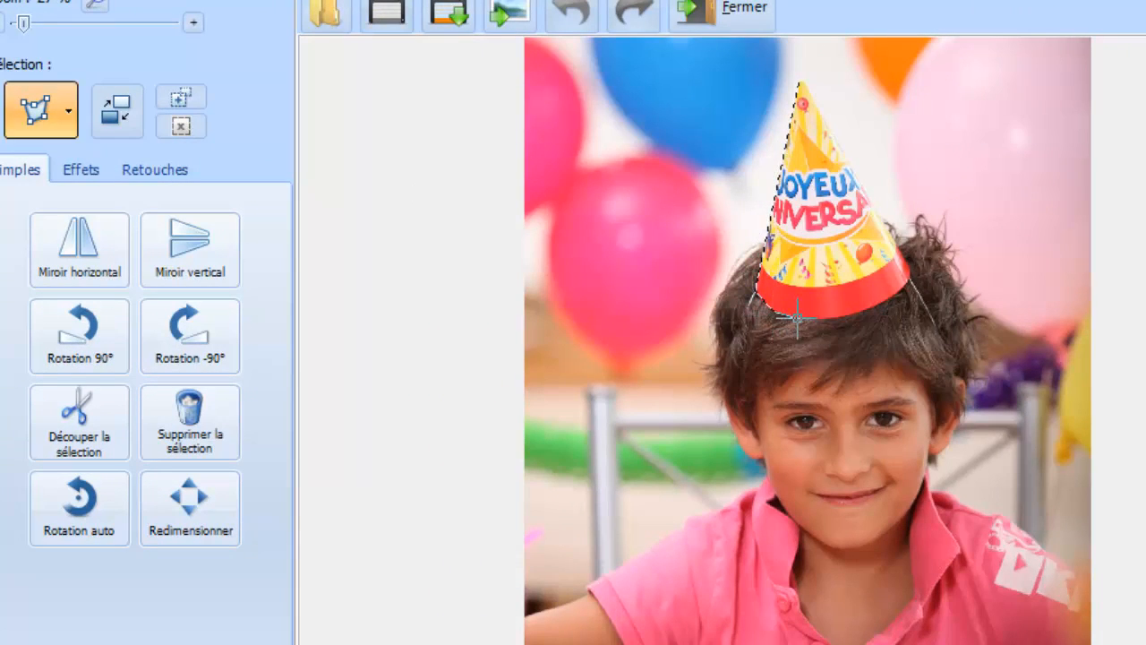
{"action": "left_click", "coordinate": [842, 318]}
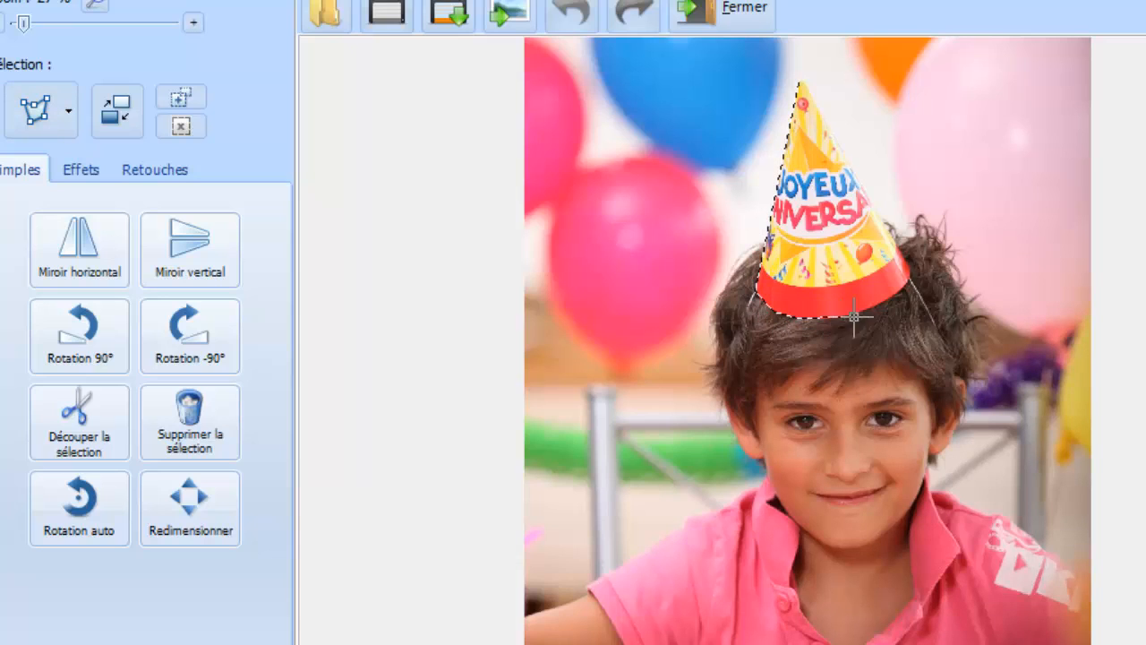
{"action": "left_click", "coordinate": [909, 266]}
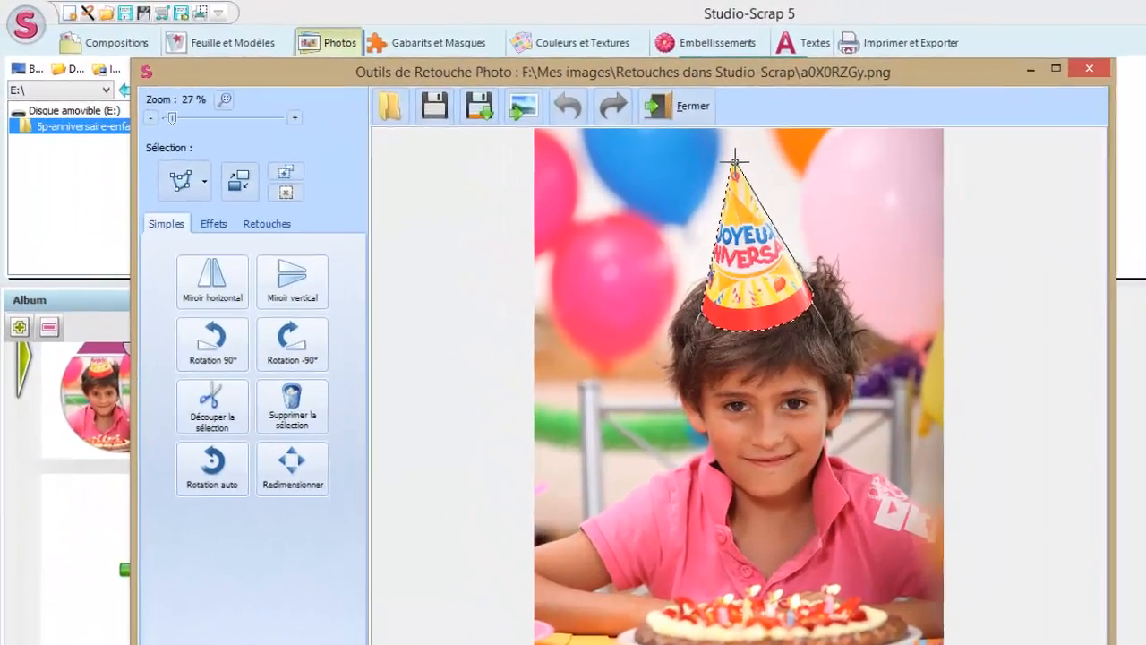
{"action": "left_click", "coordinate": [735, 162]}
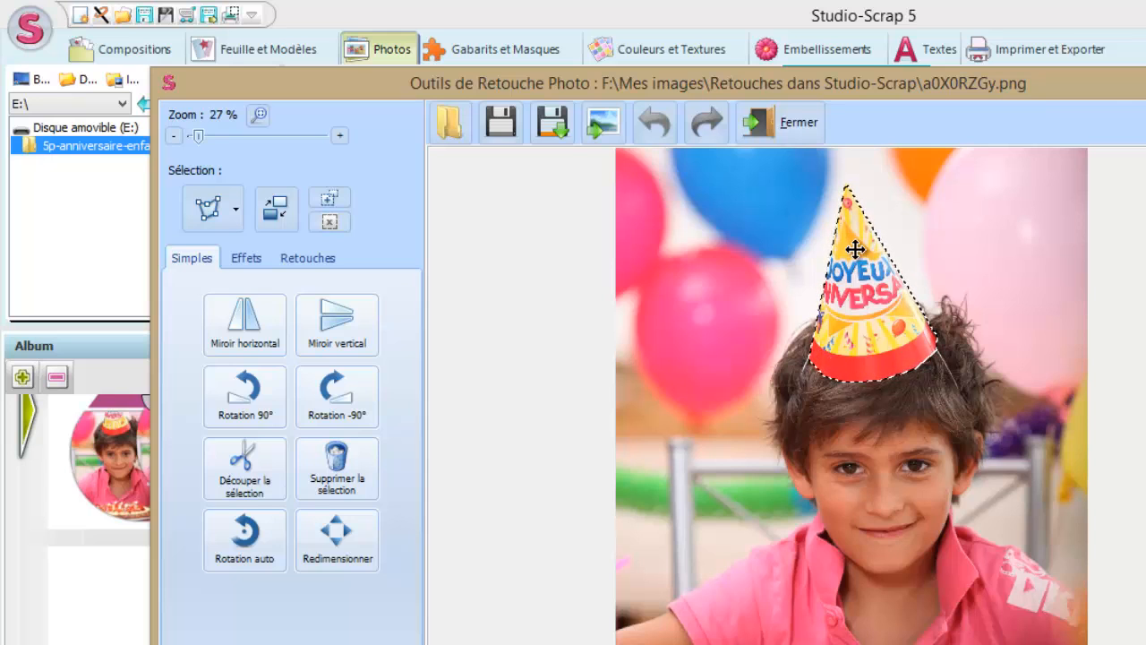
Crop the photo copy to the selected hat, save and close the retouch, and shrink the cutout onto the boy's head in the rounded frame.
{"action": "left_click", "coordinate": [260, 474]}
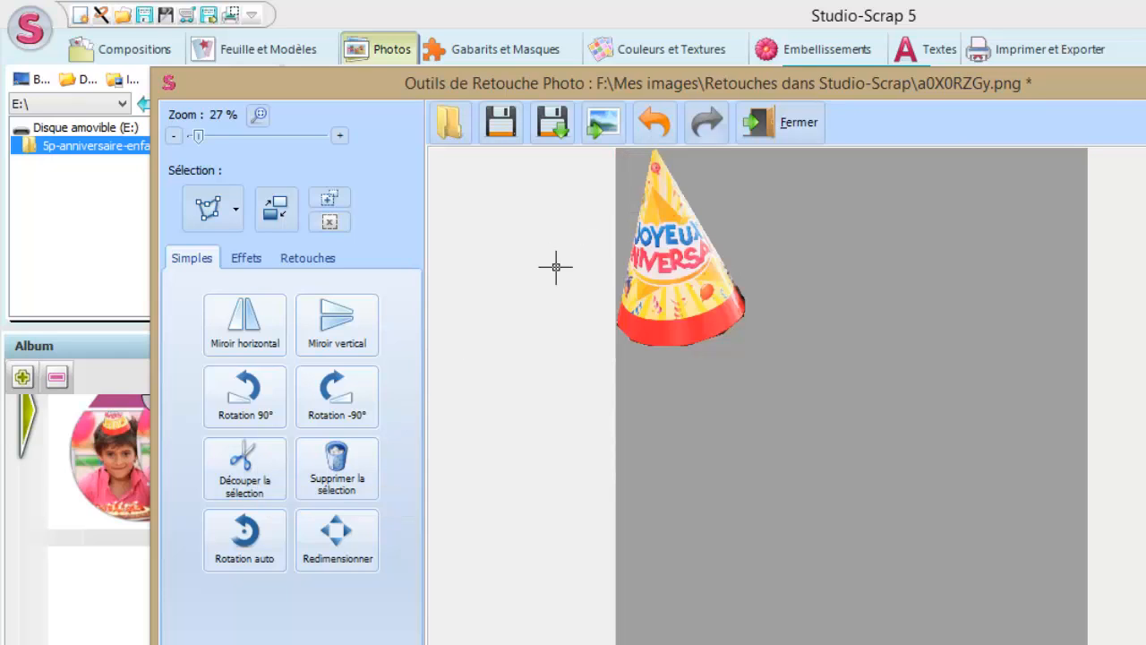
{"action": "left_click", "coordinate": [502, 122]}
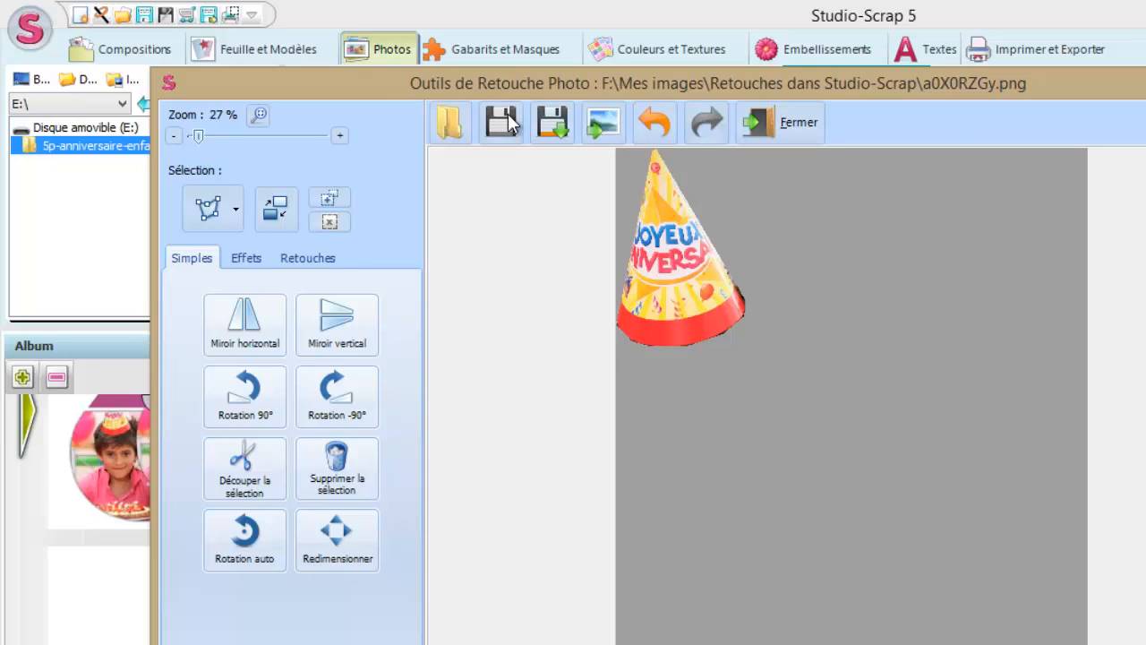
{"action": "left_click", "coordinate": [766, 120]}
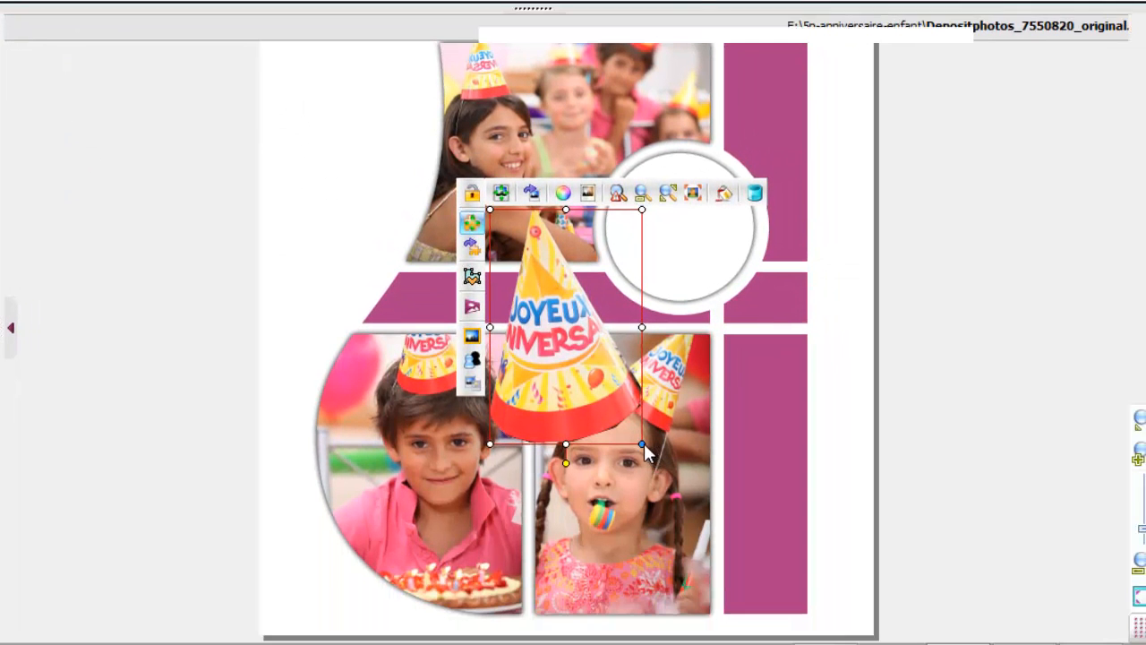
{"action": "left_click_drag", "start_coordinate": [630, 425], "coordinate": [606, 390]}
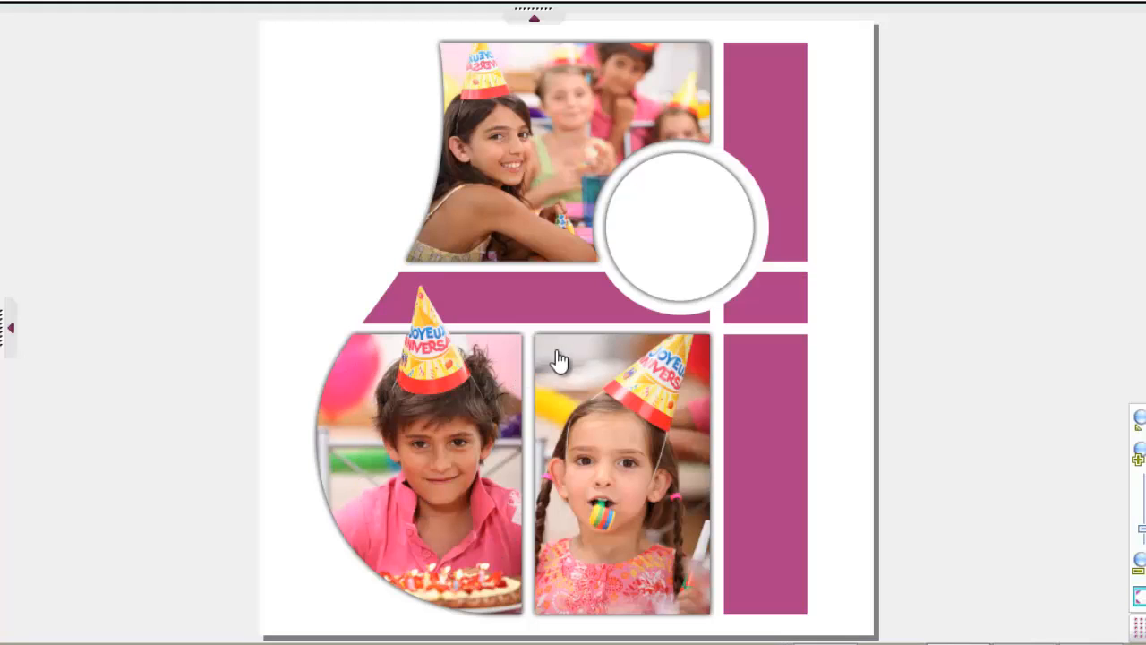
Fill the purple rectangle beside the upper photo with the Pack-Azza-2 texture angle-aquarelle-transparent.
{"action": "left_click", "coordinate": [779, 140]}
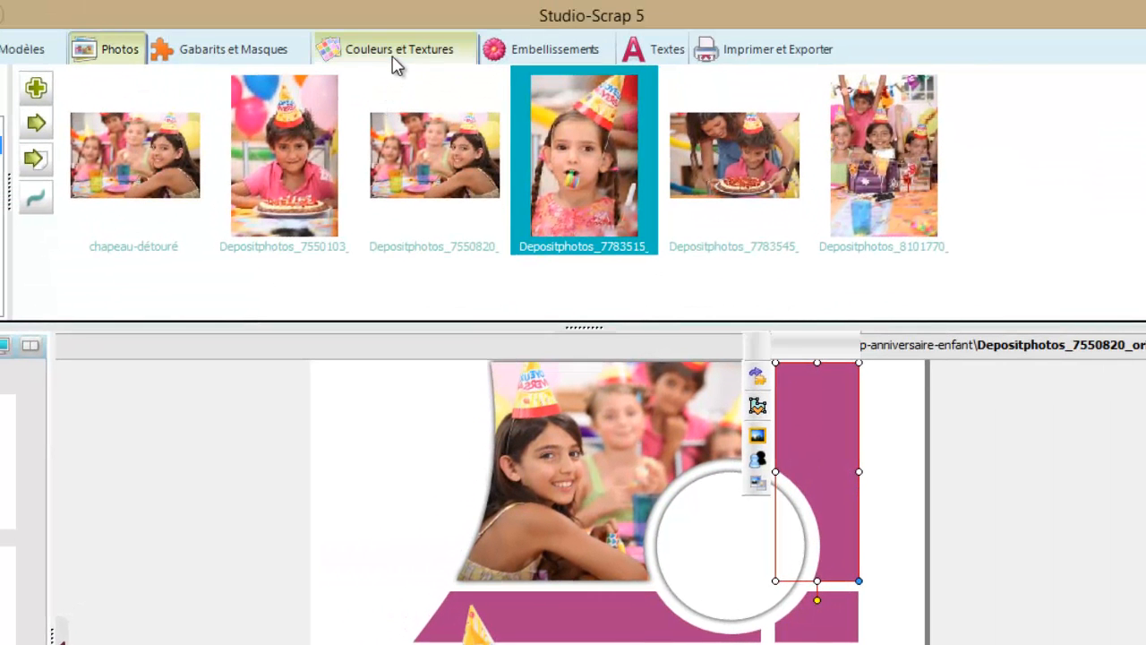
{"action": "left_click", "coordinate": [397, 66]}
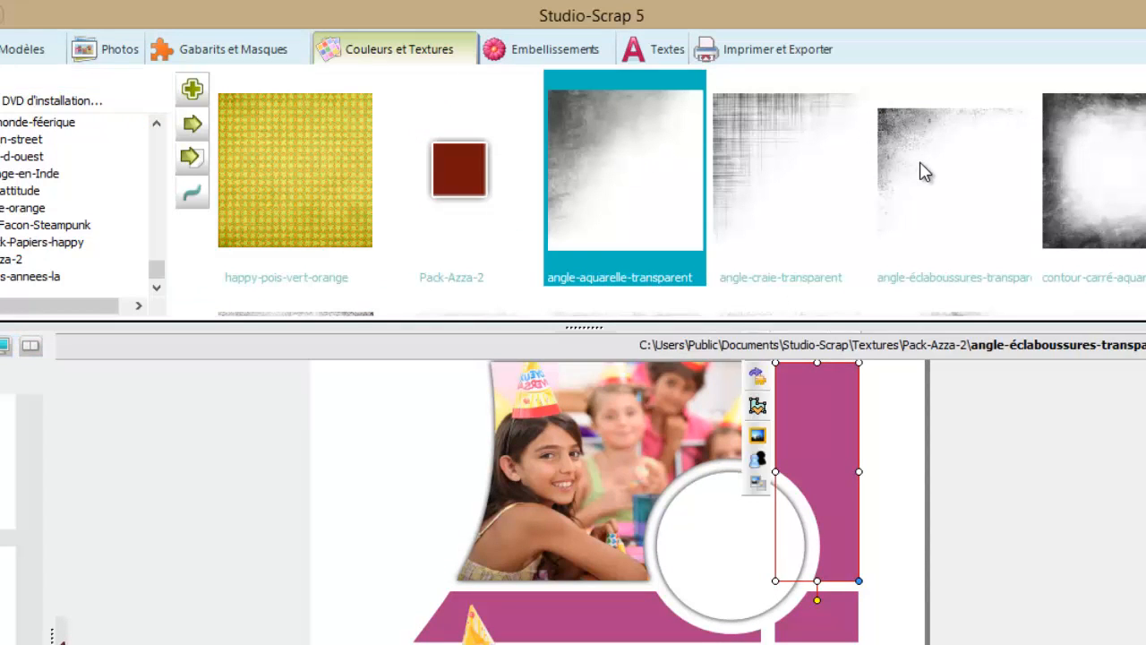
{"action": "double_click", "coordinate": [597, 141]}
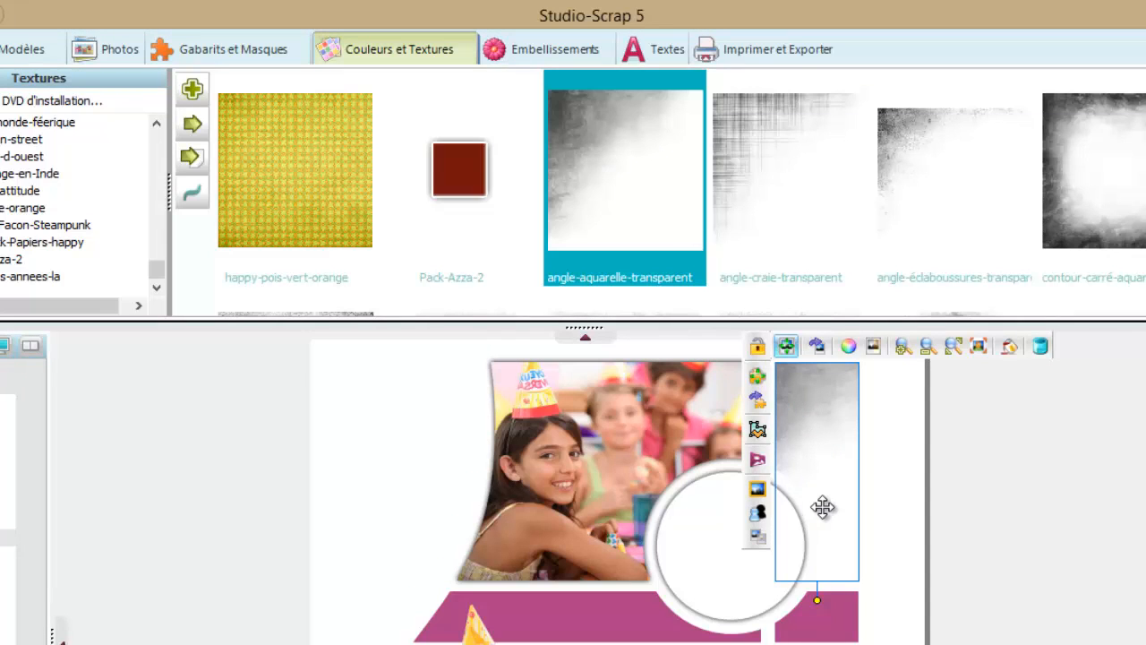
Recolour the black watercolour texture with the pink sampled from the girl's top in the lower photo.
{"action": "left_click", "coordinate": [850, 349]}
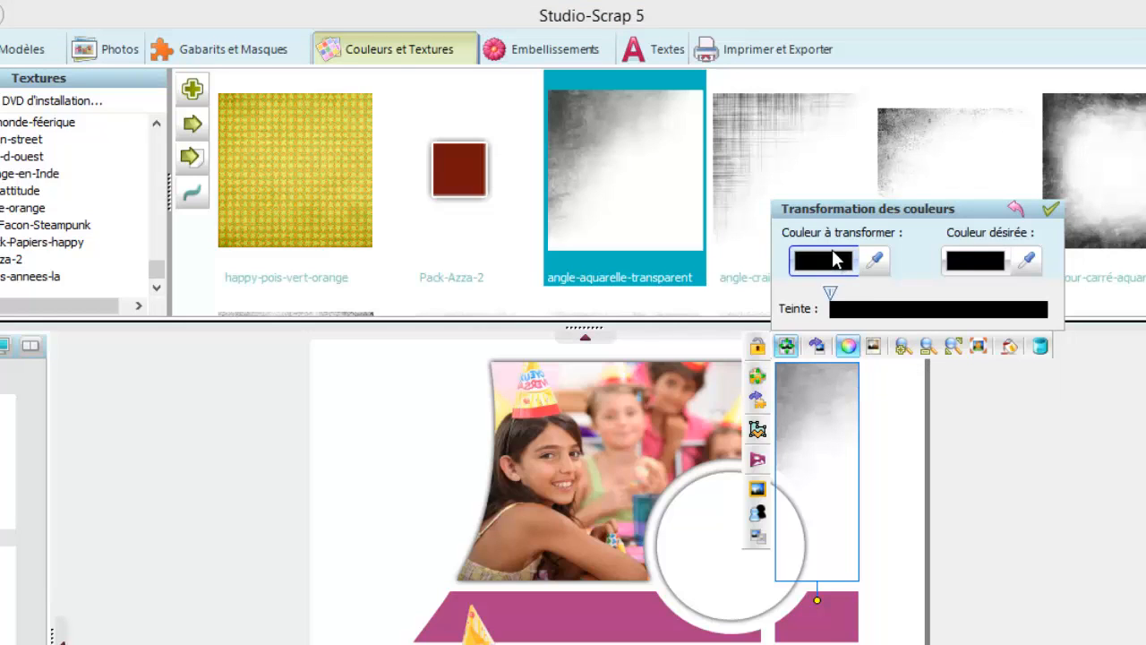
{"action": "left_click", "coordinate": [1028, 260]}
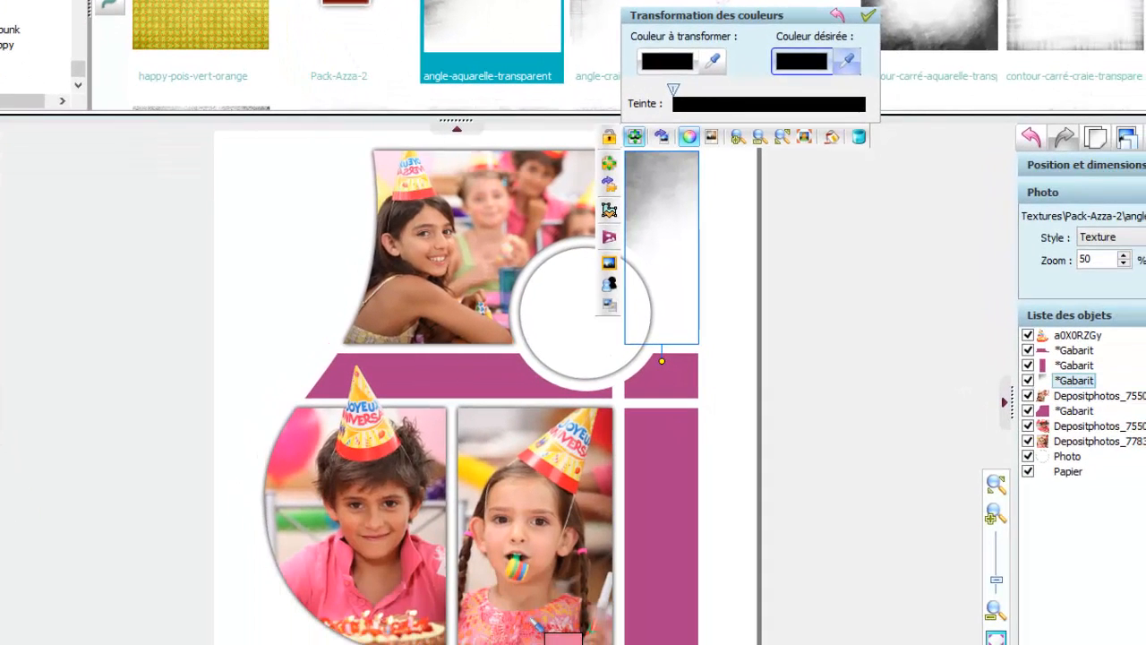
{"action": "left_click", "coordinate": [529, 617]}
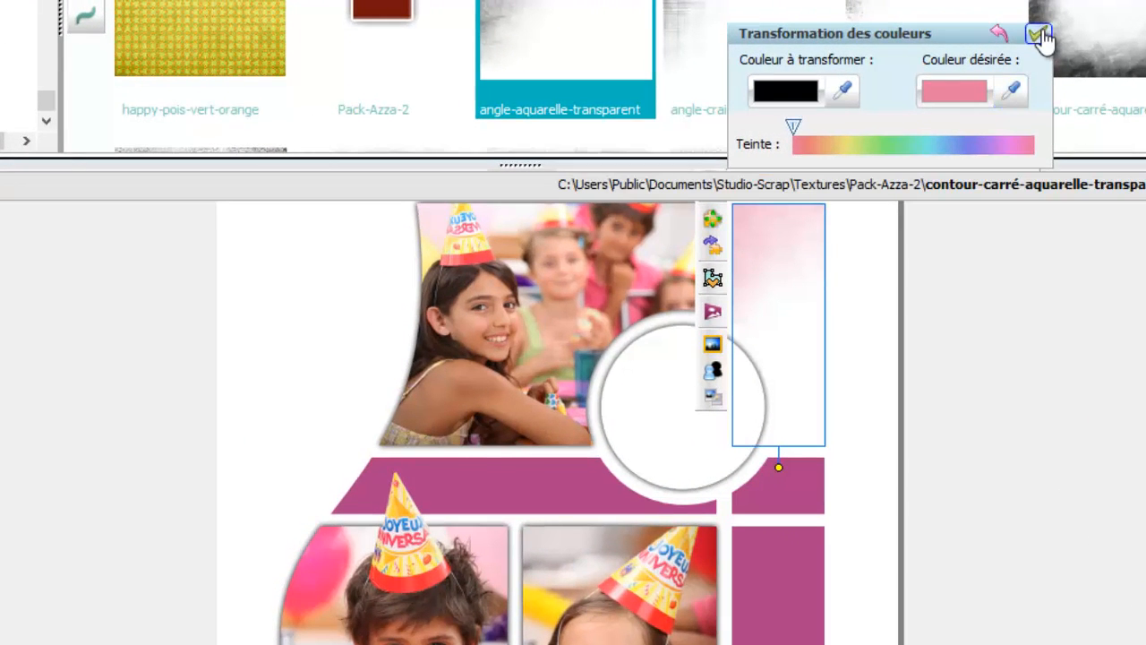
{"action": "left_click", "coordinate": [1038, 35]}
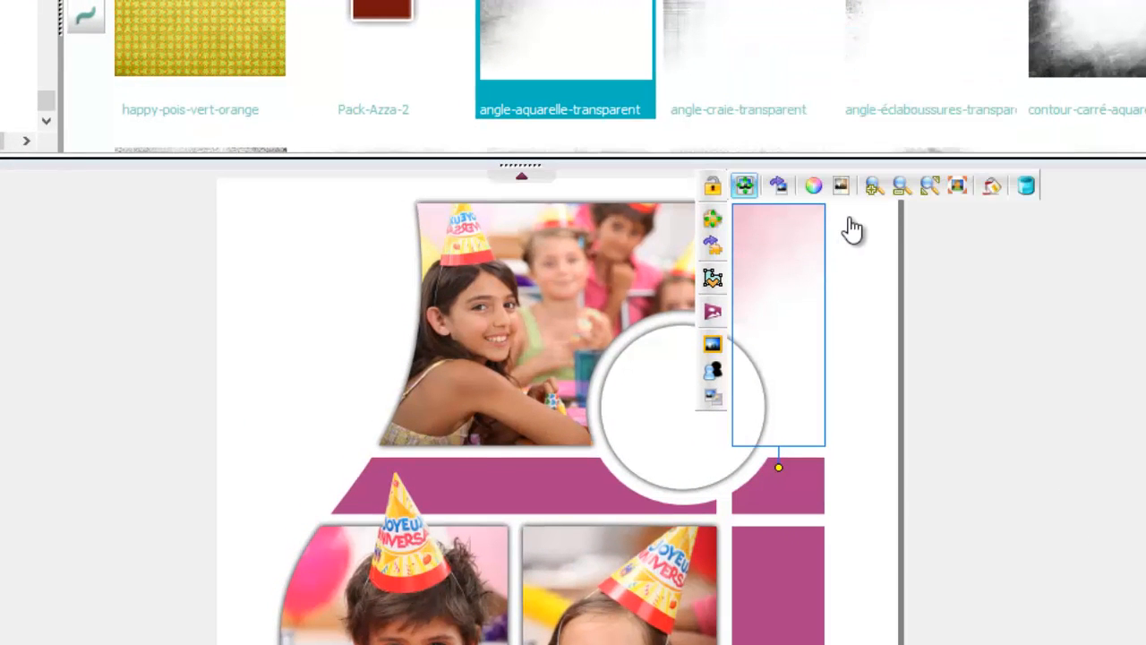
Enlarge the pink texture to 51% zoom and reposition it within its rectangular frame.
{"action": "mouse_move", "coordinate": [874, 195]}
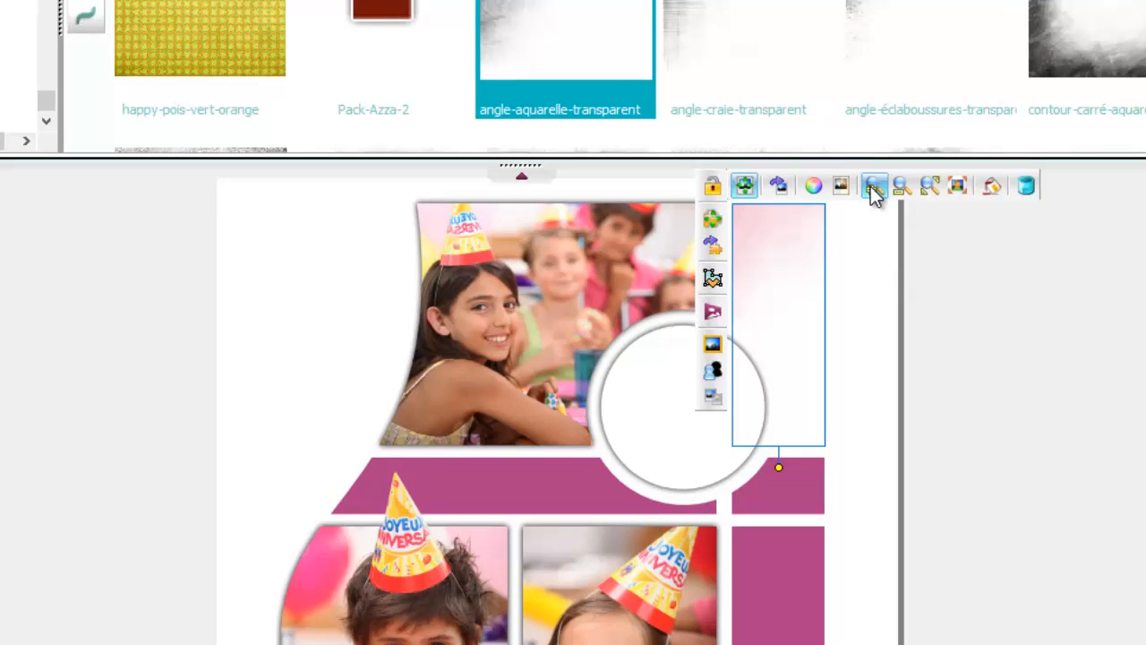
{"action": "left_click_drag", "start_coordinate": [755, 256], "coordinate": [883, 307]}
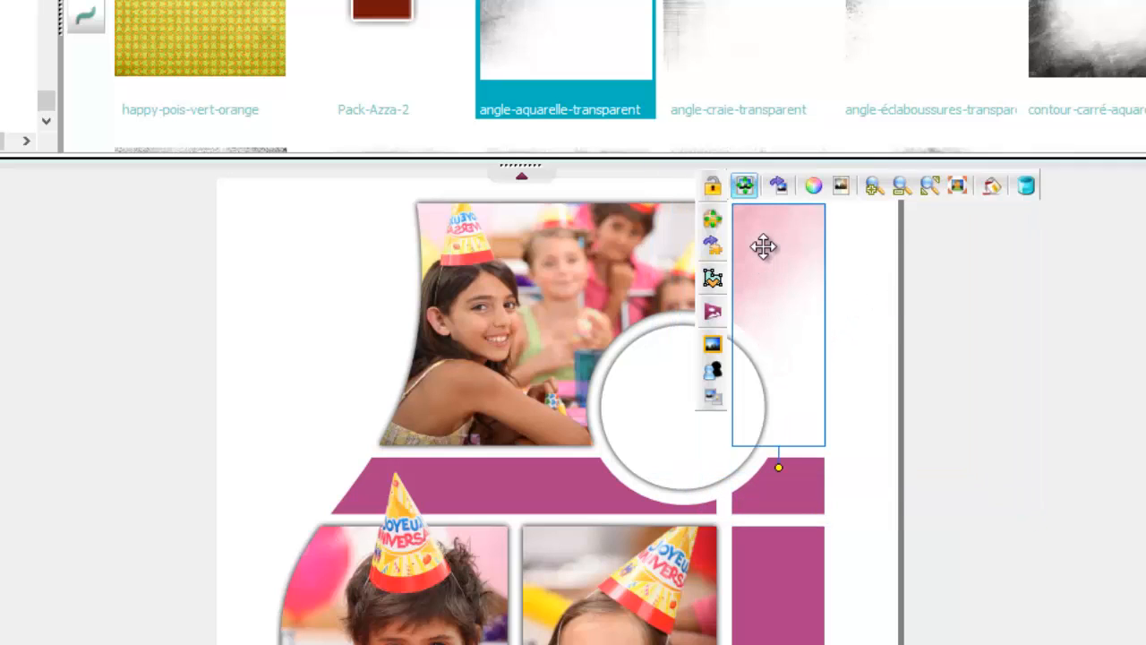
{"action": "left_click_drag", "start_coordinate": [764, 248], "coordinate": [767, 225]}
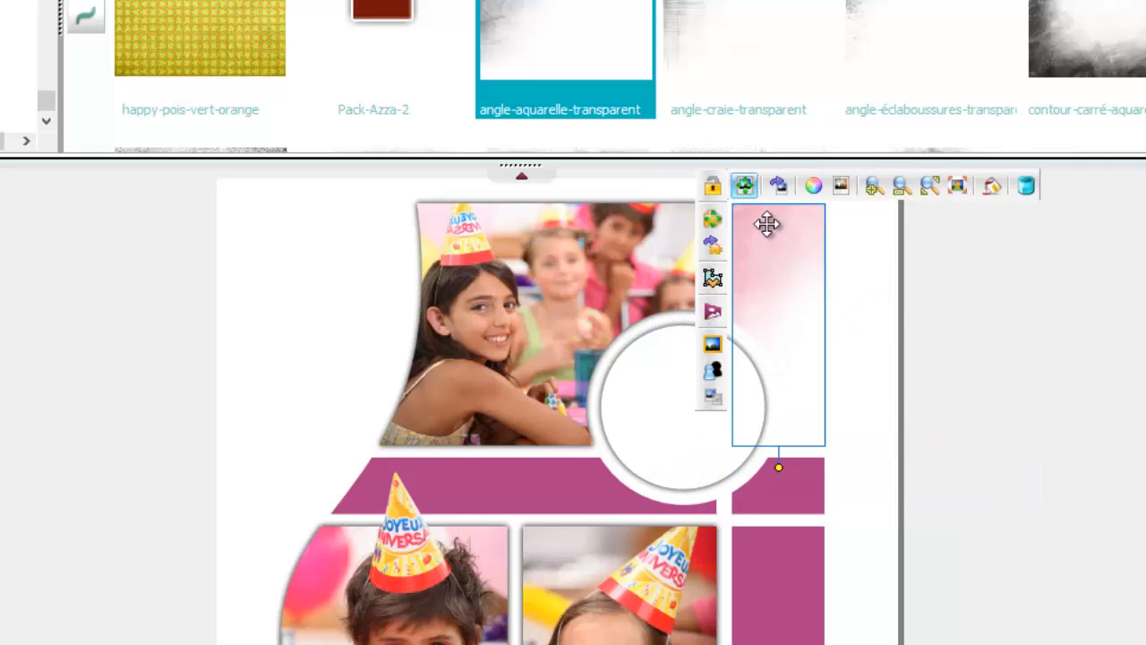
Rotate the pink texture +90° inside its frame and shift it so the colour covers the lower part beside the circle.
{"action": "left_click", "coordinate": [778, 184]}
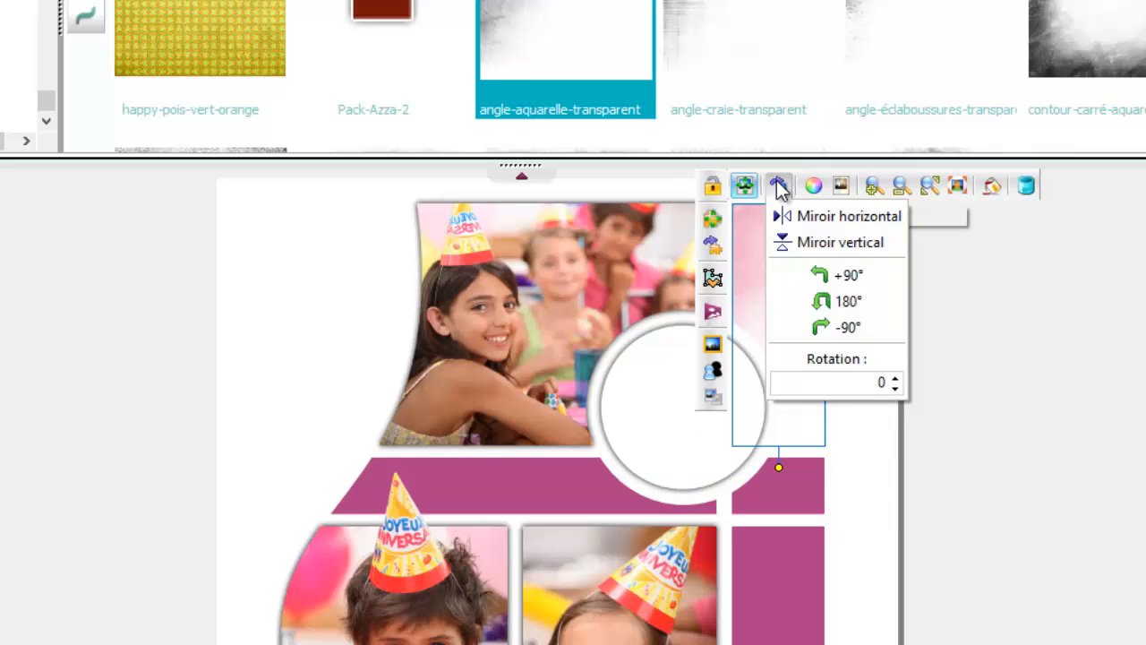
{"action": "left_click", "coordinate": [816, 275]}
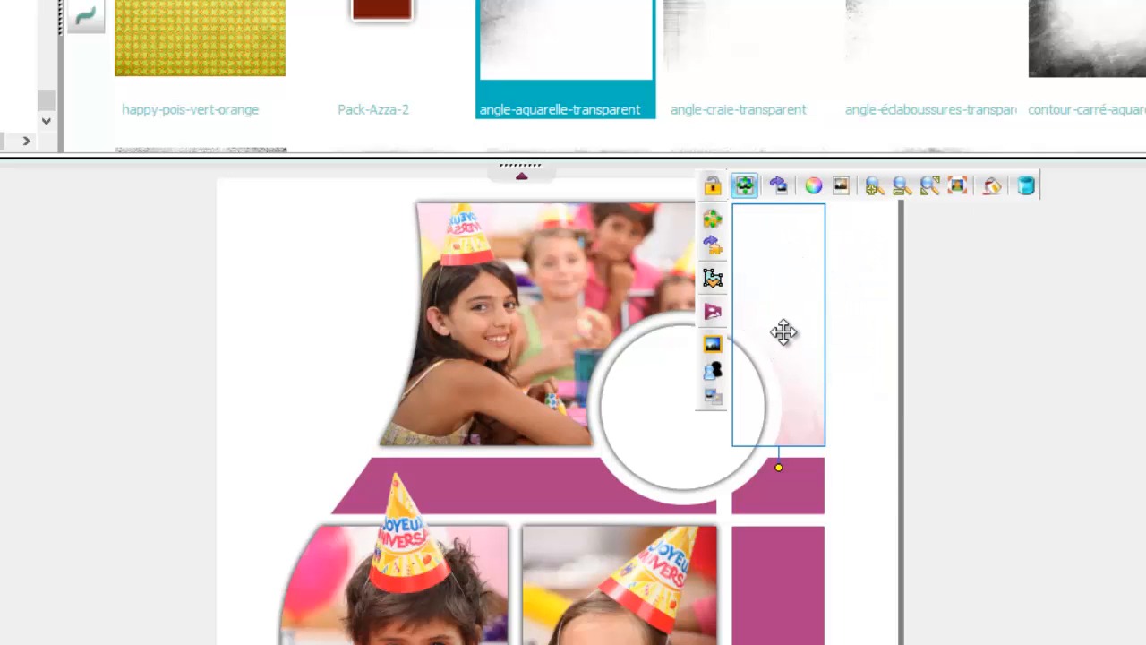
{"action": "left_click_drag", "start_coordinate": [785, 332], "coordinate": [905, 283]}
{"action": "left_click", "coordinate": [291, 305]}
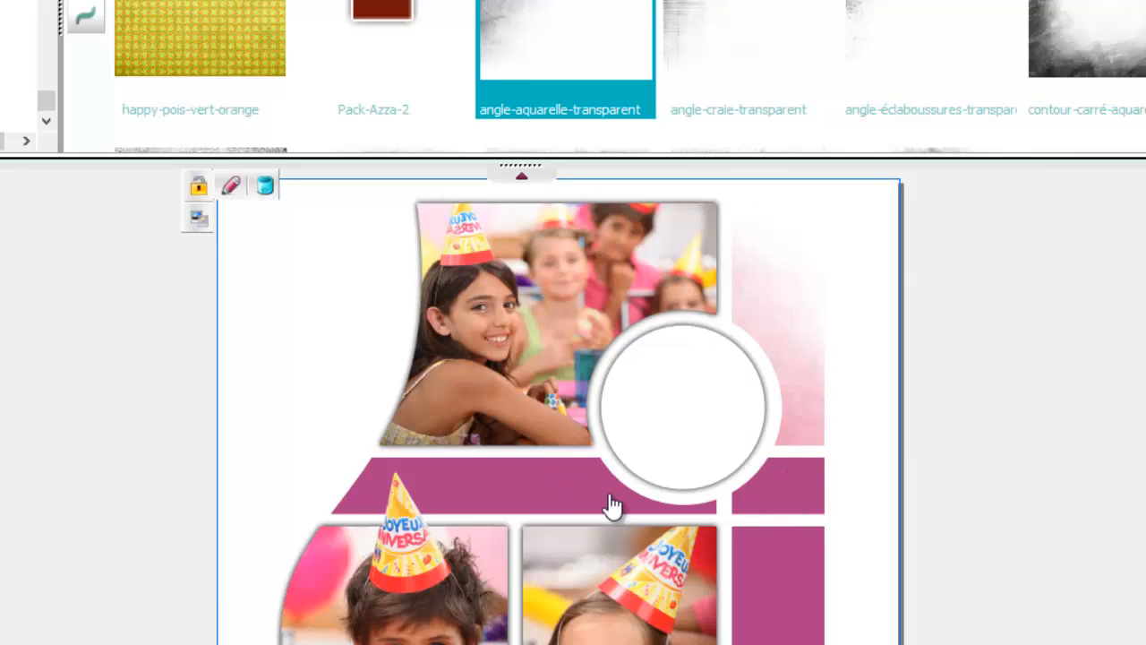
Browse the other Pack-Azza-2 textures, including the contour, coté, plein and uni-trame-blanc designs.
{"action": "left_click", "coordinate": [798, 317]}
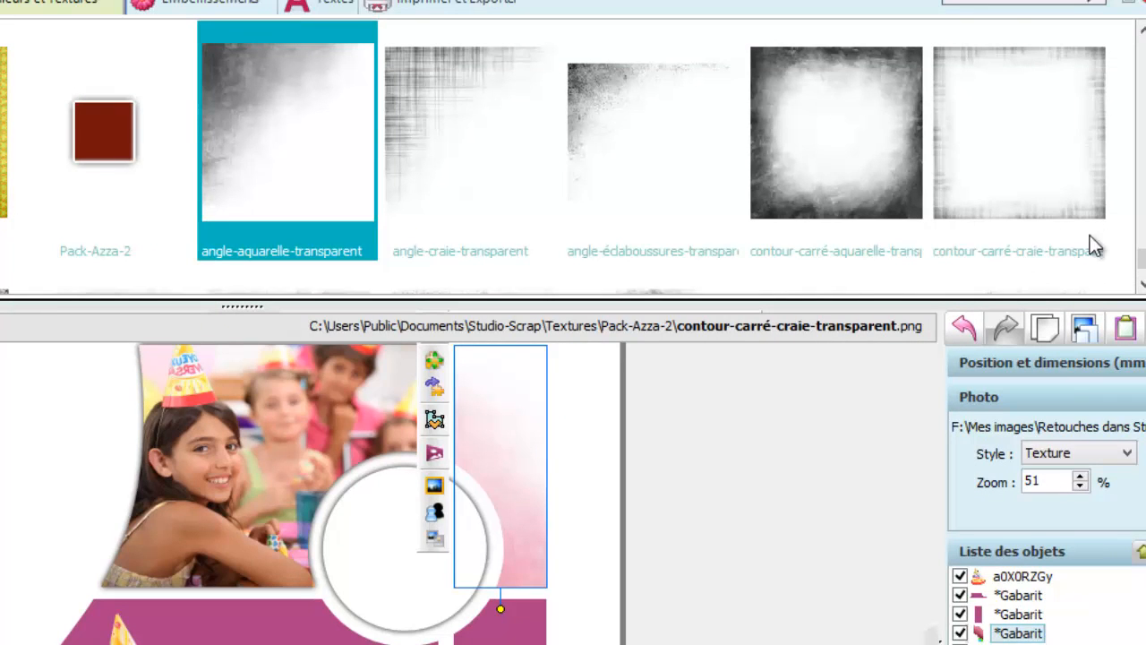
{"action": "left_click", "coordinate": [1143, 285]}
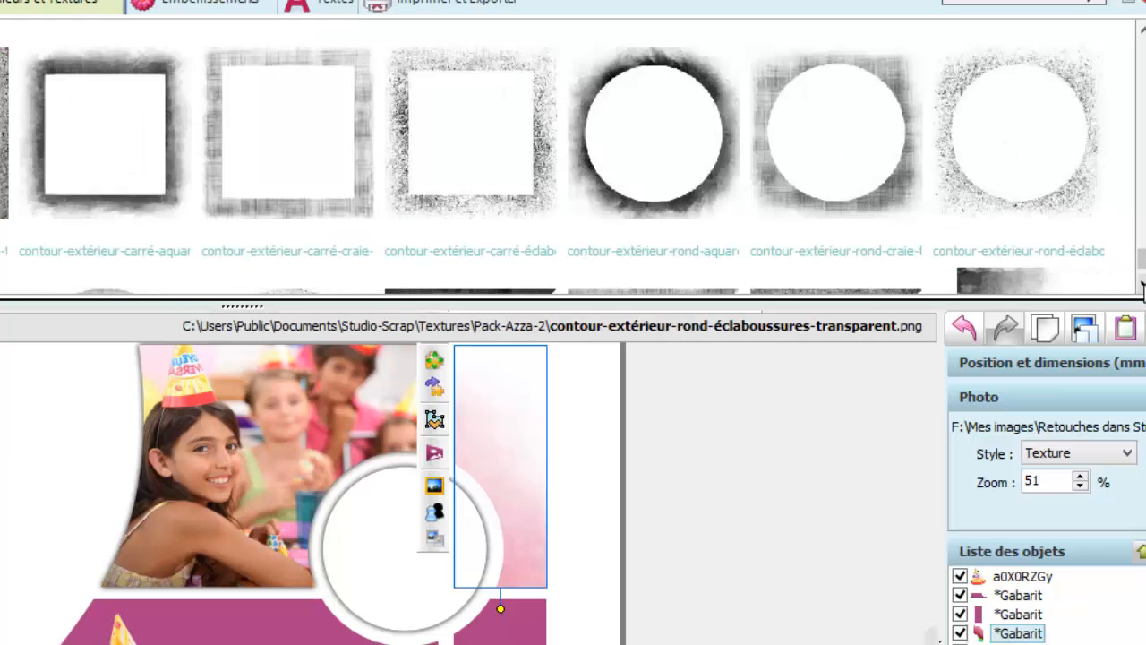
{"action": "left_click", "coordinate": [1142, 285]}
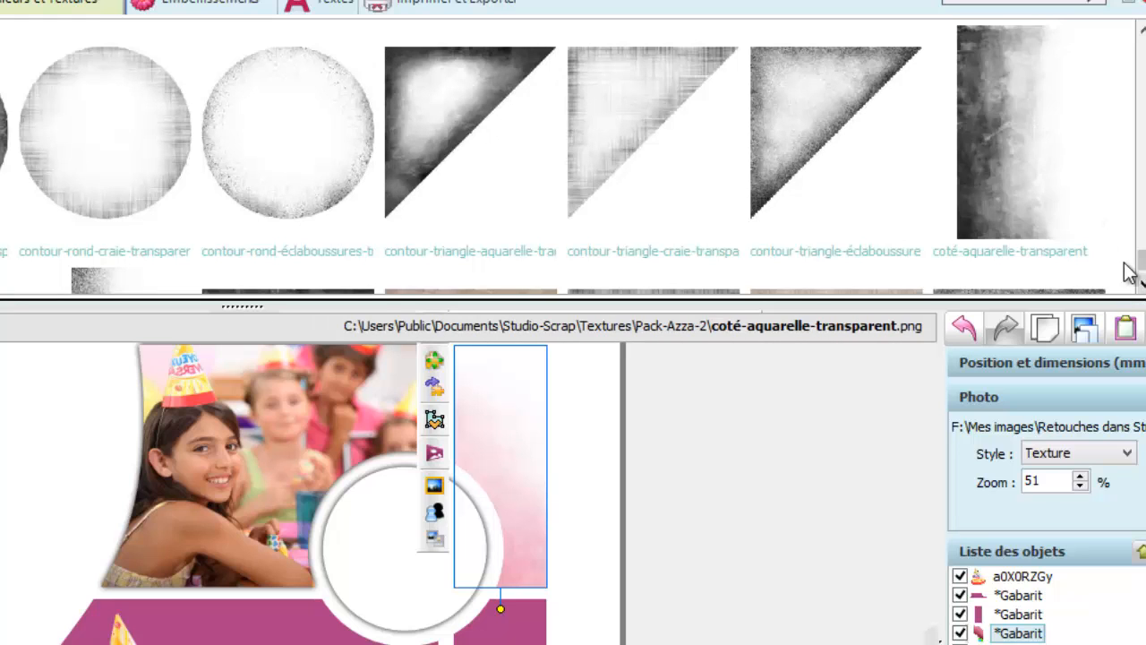
{"action": "left_click", "coordinate": [1141, 284]}
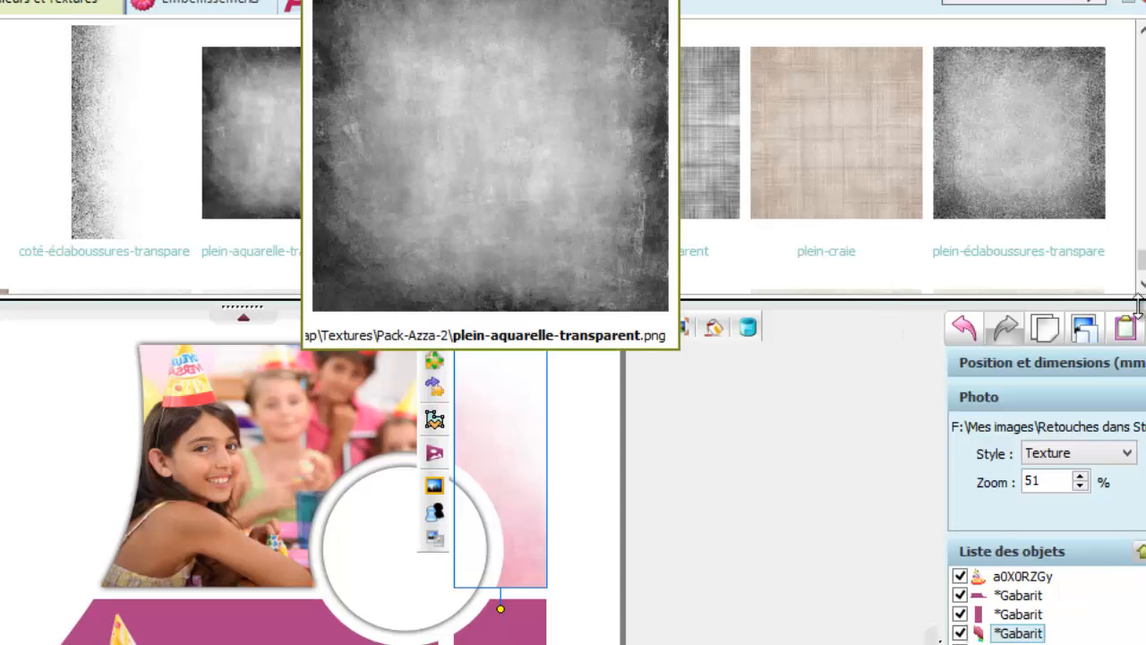
{"action": "left_click", "coordinate": [1142, 284]}
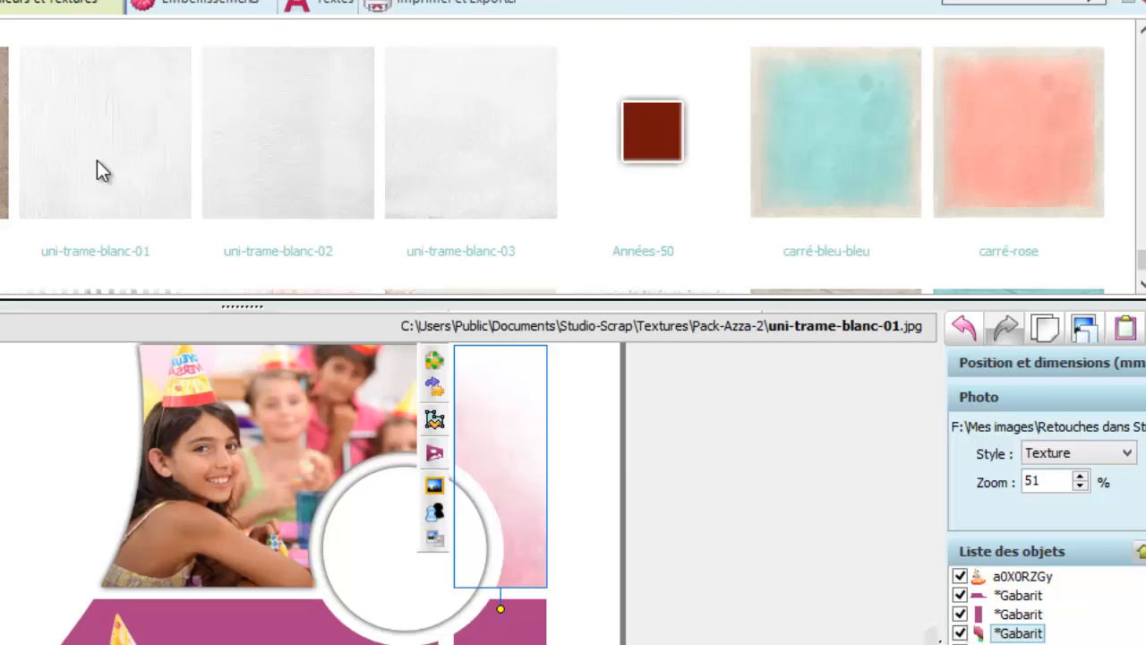
{"action": "mouse_move", "coordinate": [101, 171]}
{"action": "left_click", "coordinate": [1141, 29]}
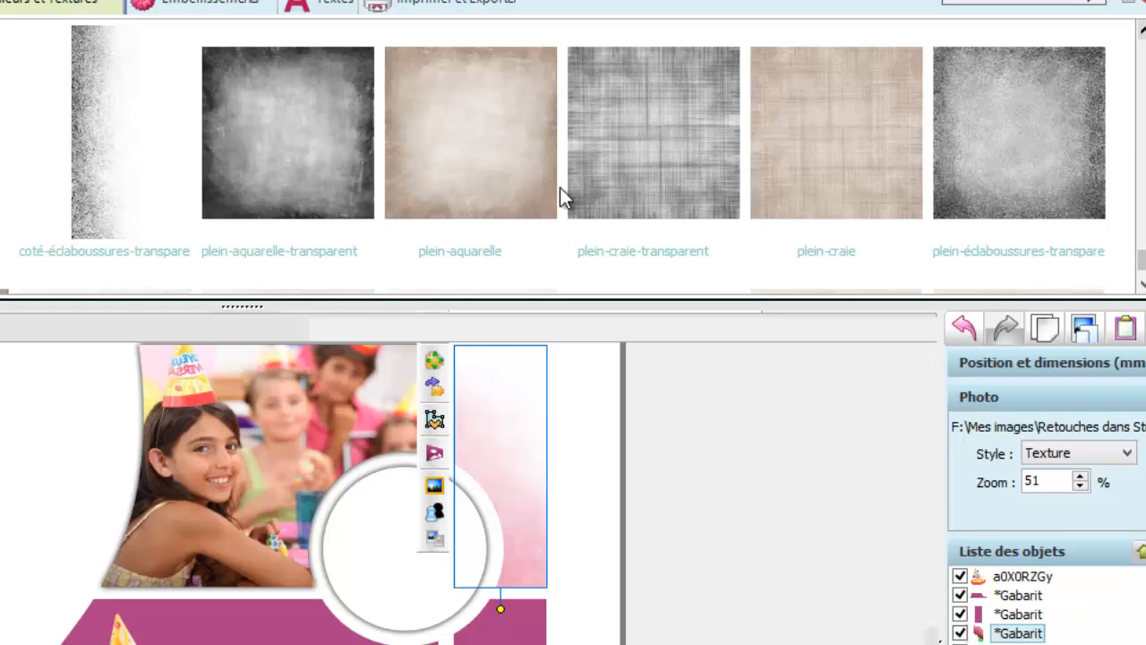
{"action": "mouse_move", "coordinate": [265, 116]}
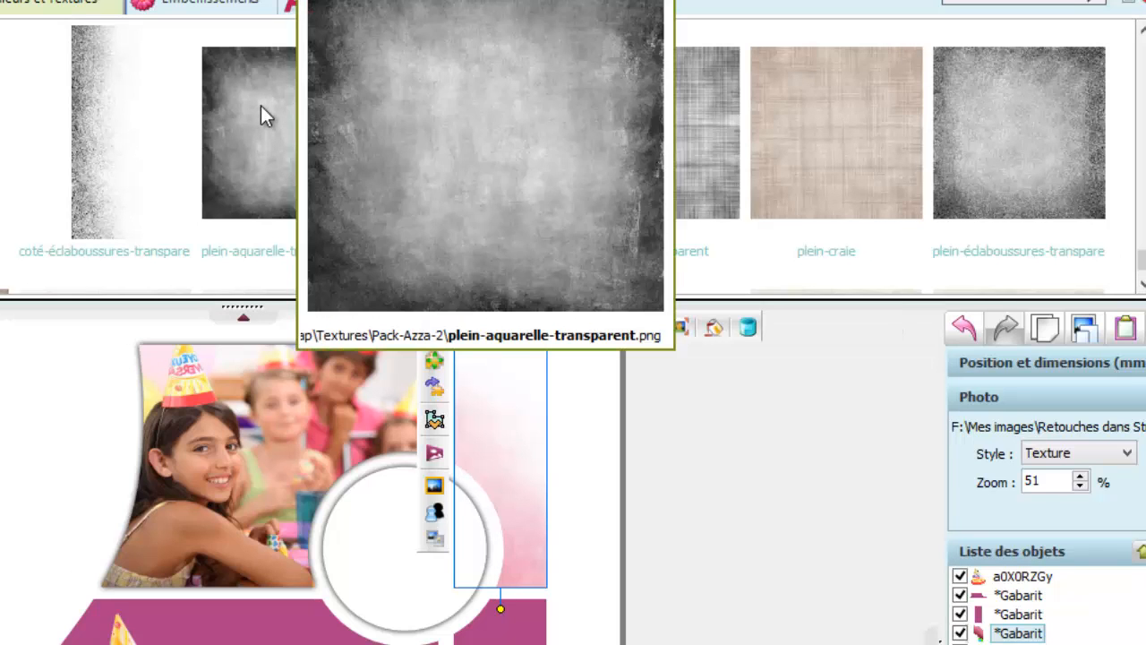
{"action": "left_click", "coordinate": [5, 462]}
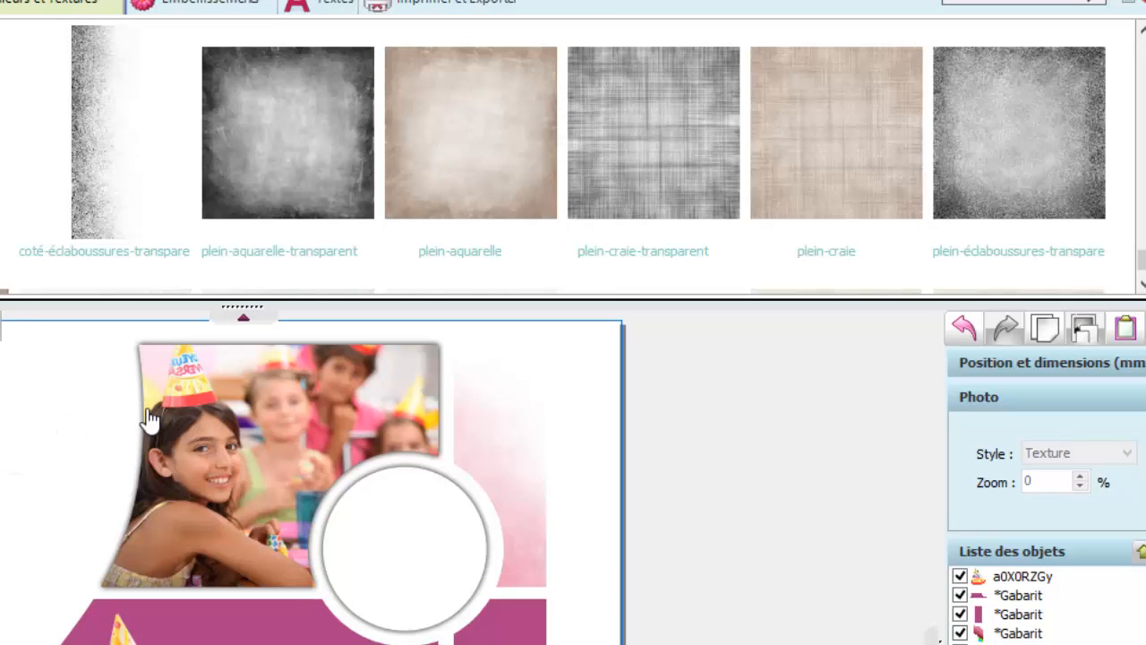
{"action": "left_click", "coordinate": [504, 445]}
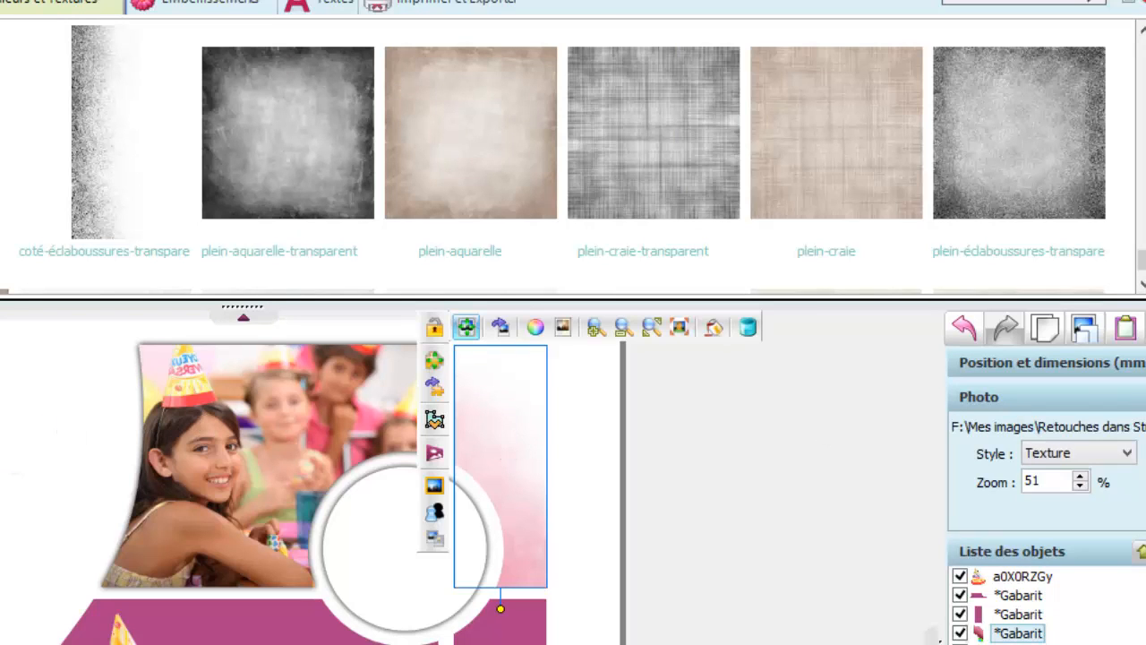
{"action": "left_click", "coordinate": [1141, 284]}
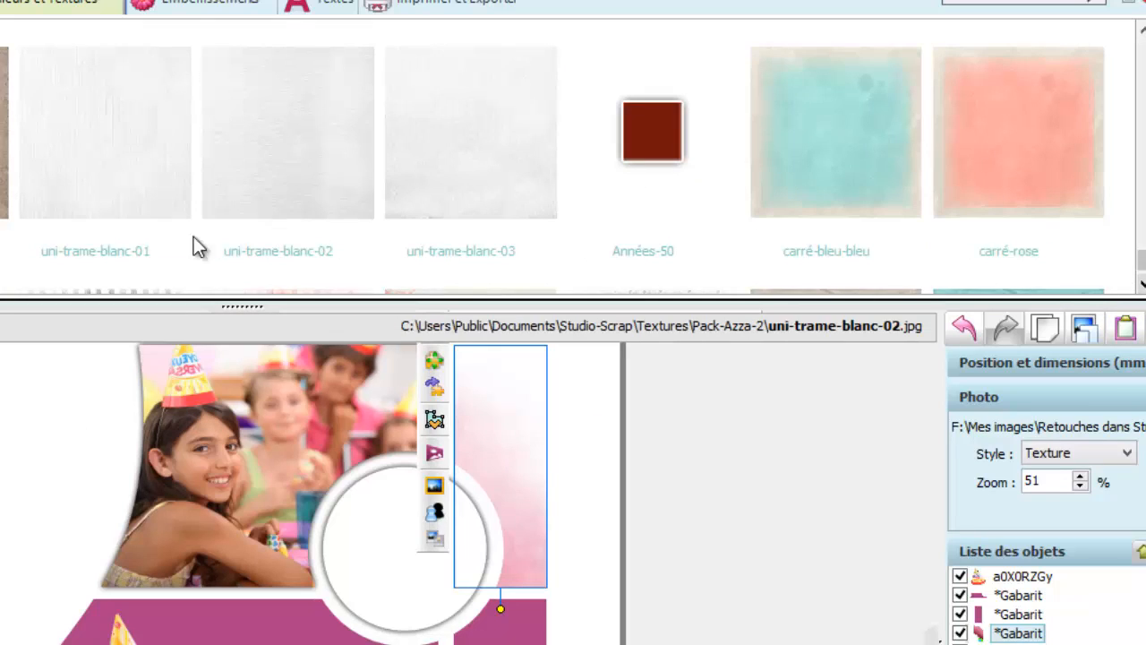
Fill the rectangle beside the circle with the uni-trame-blanc-01 texture and enlarge the texture to 101% zoom.
{"action": "left_click", "coordinate": [110, 172]}
{"action": "left_click_drag", "start_coordinate": [87, 173], "coordinate": [500, 466]}
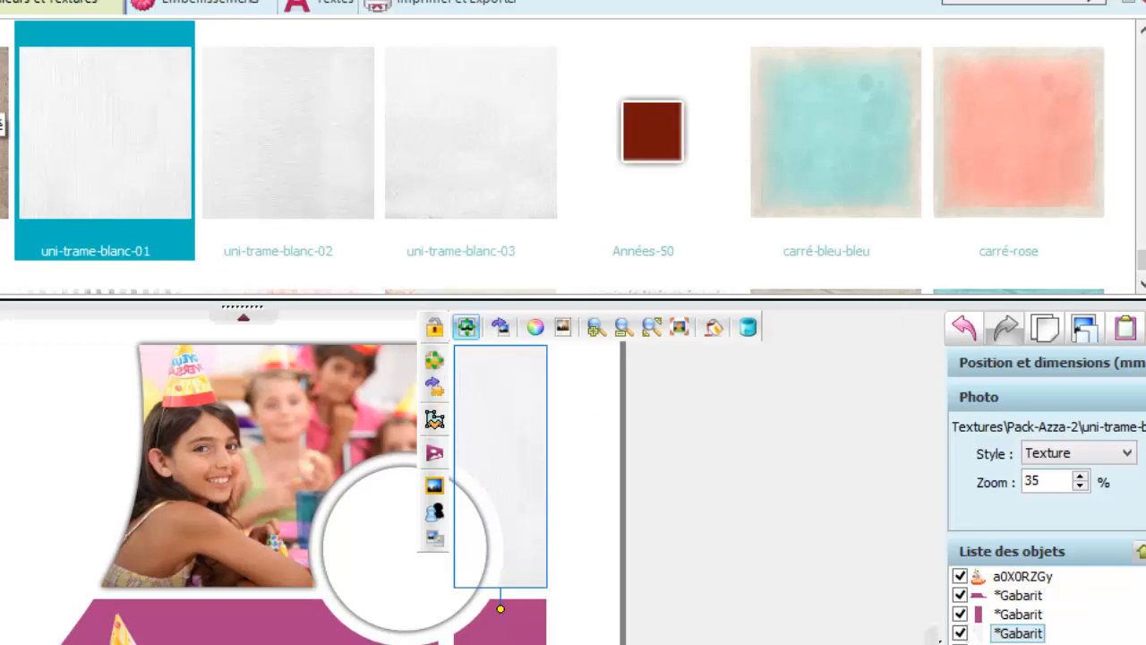
{"action": "left_click", "coordinate": [592, 328]}
{"action": "left_click", "coordinate": [592, 328]}
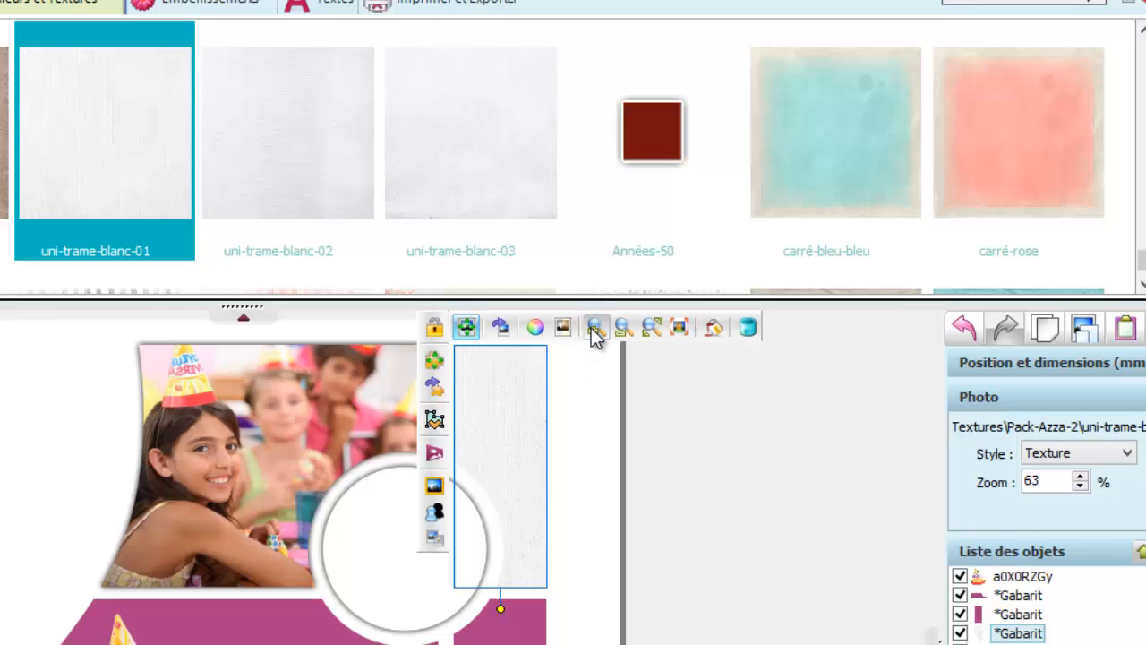
{"action": "left_click", "coordinate": [592, 329]}
{"action": "left_click", "coordinate": [592, 329]}
{"action": "left_click", "coordinate": [592, 328]}
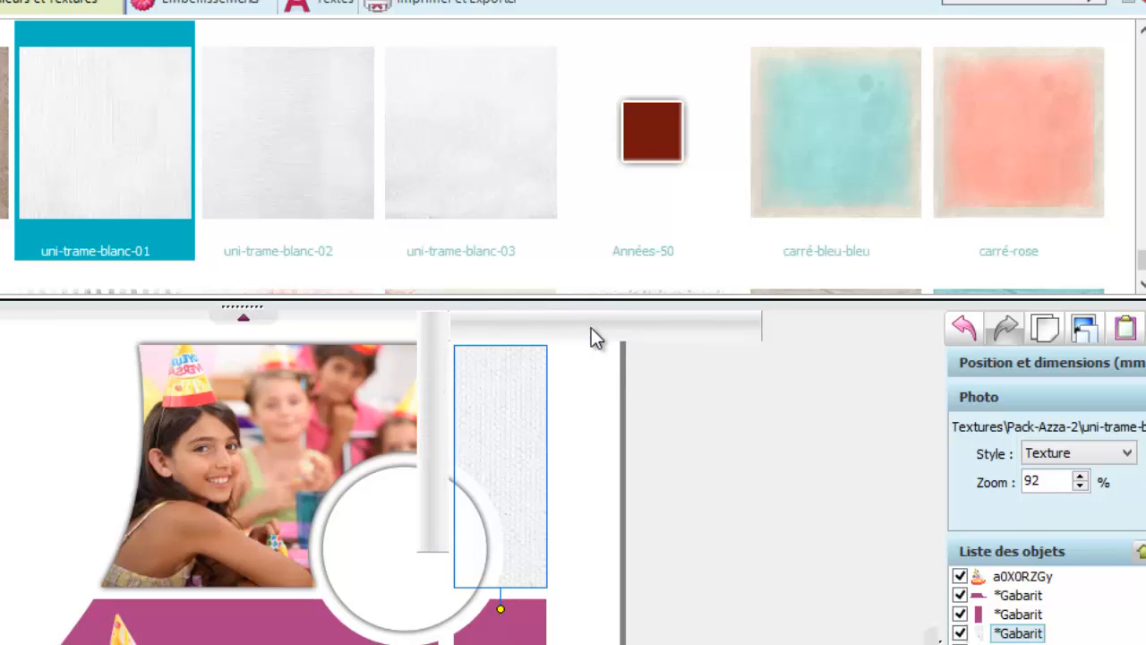
{"action": "left_click", "coordinate": [592, 329]}
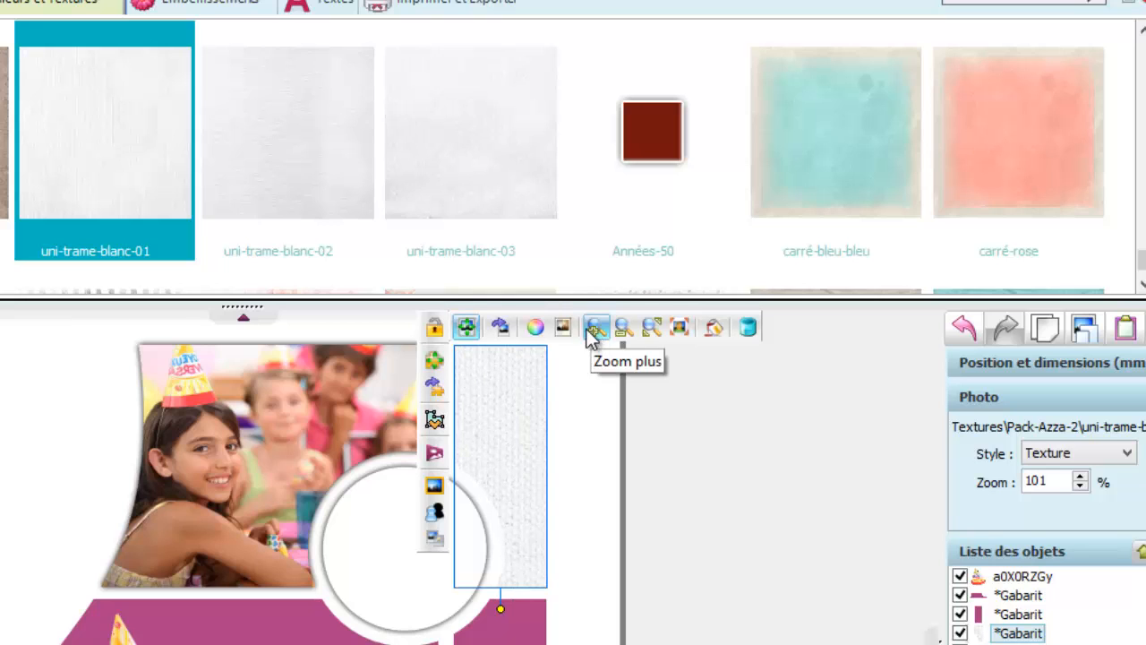
Recolour the white woven texture in the rectangle with a sampled pink as the desired colour.
{"action": "left_click", "coordinate": [535, 328]}
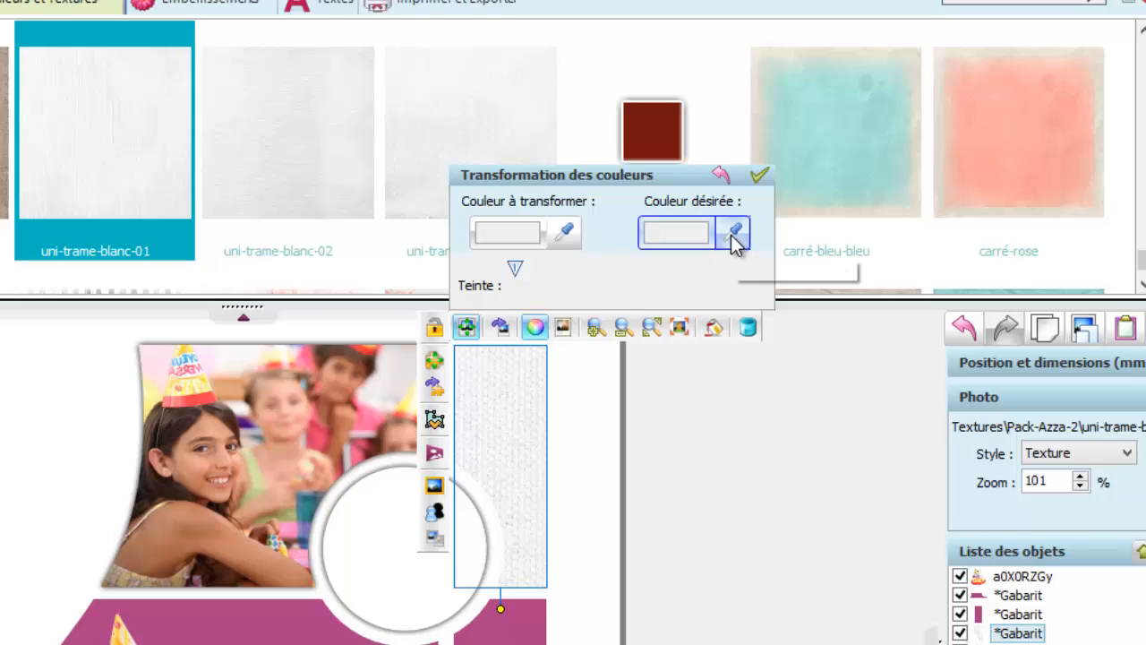
{"action": "left_click", "coordinate": [733, 235]}
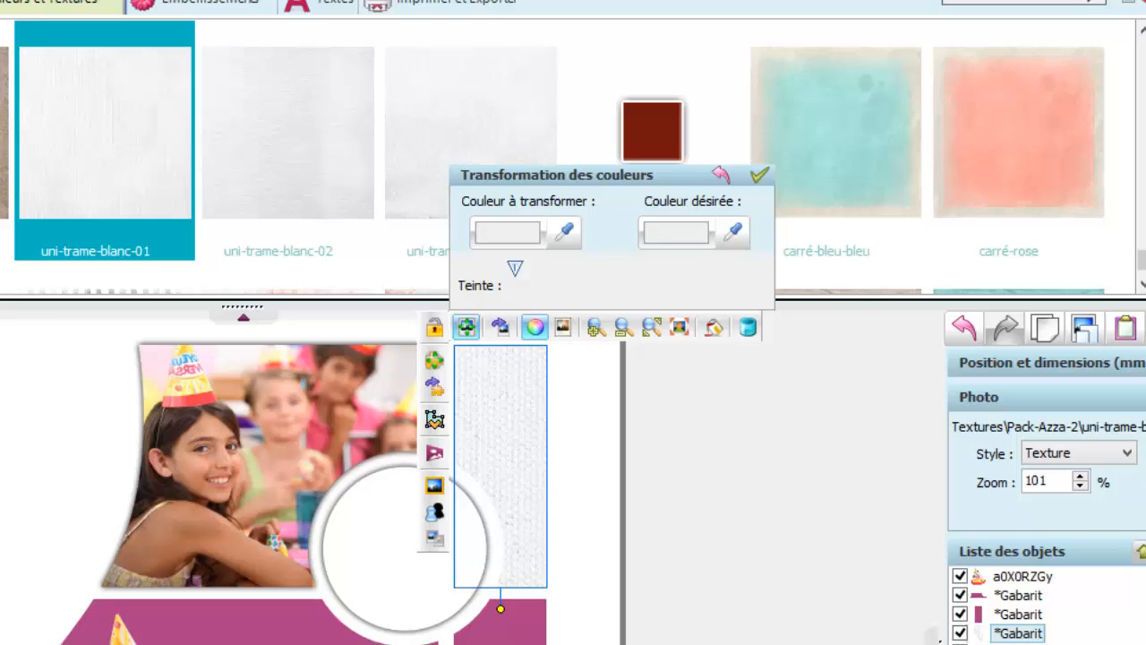
{"action": "left_click", "coordinate": [476, 447]}
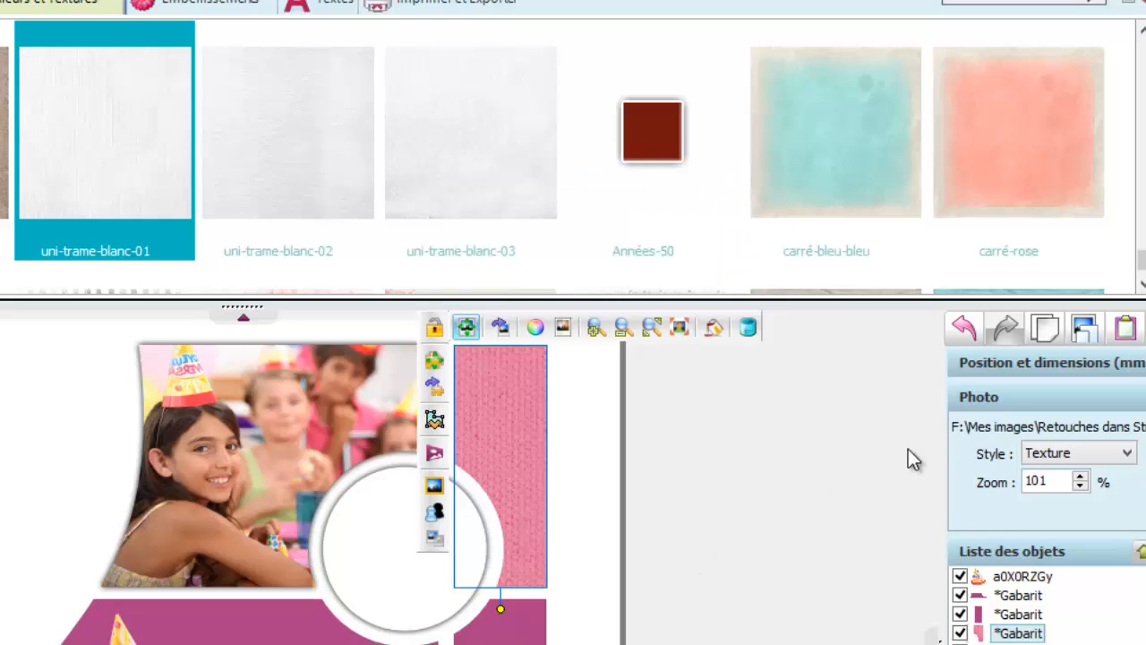
Copy the pink woven texture onto the tall rectangle beside the lower photos and set its zoom to 100%.
{"action": "left_click", "coordinate": [1085, 329]}
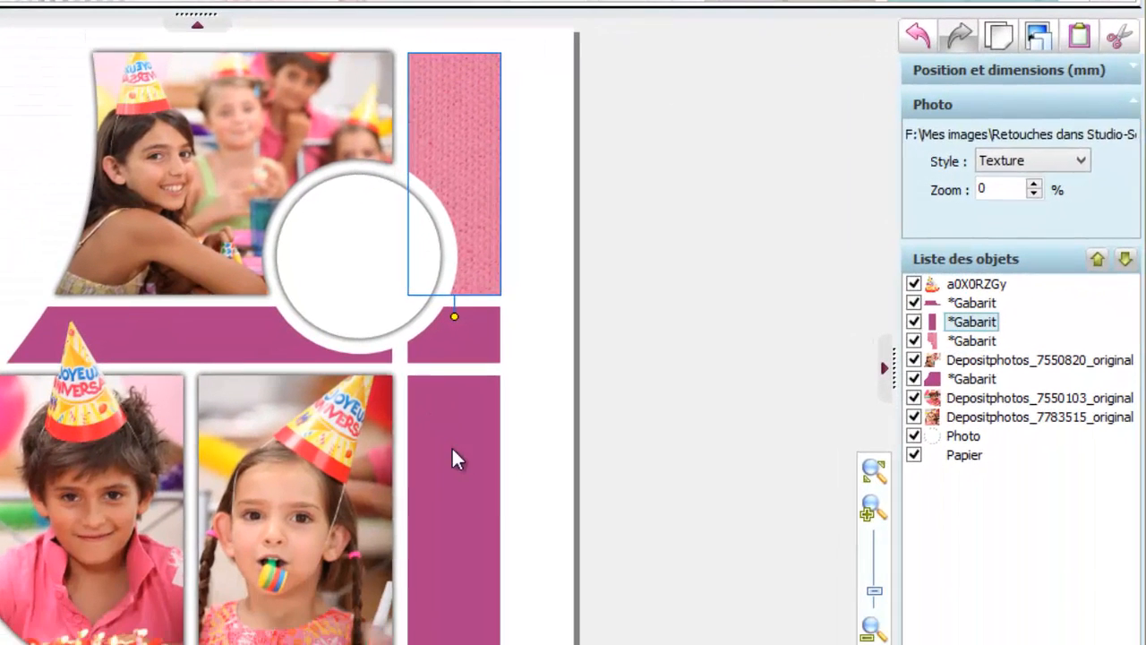
{"action": "left_click", "coordinate": [497, 644]}
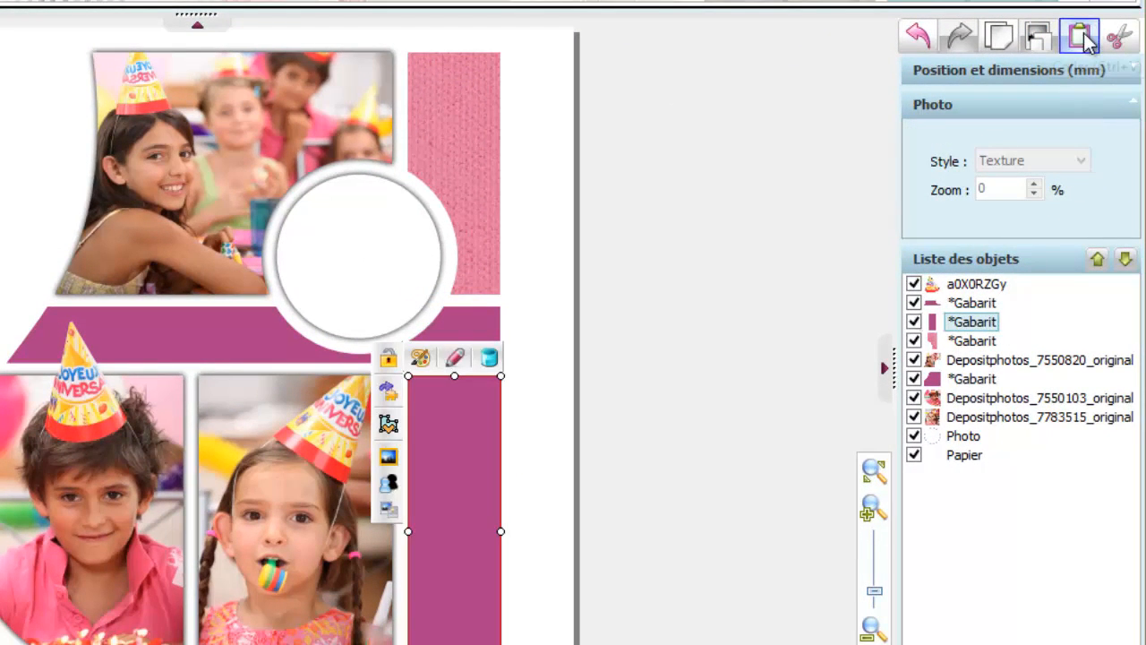
{"action": "left_click", "coordinate": [1086, 40]}
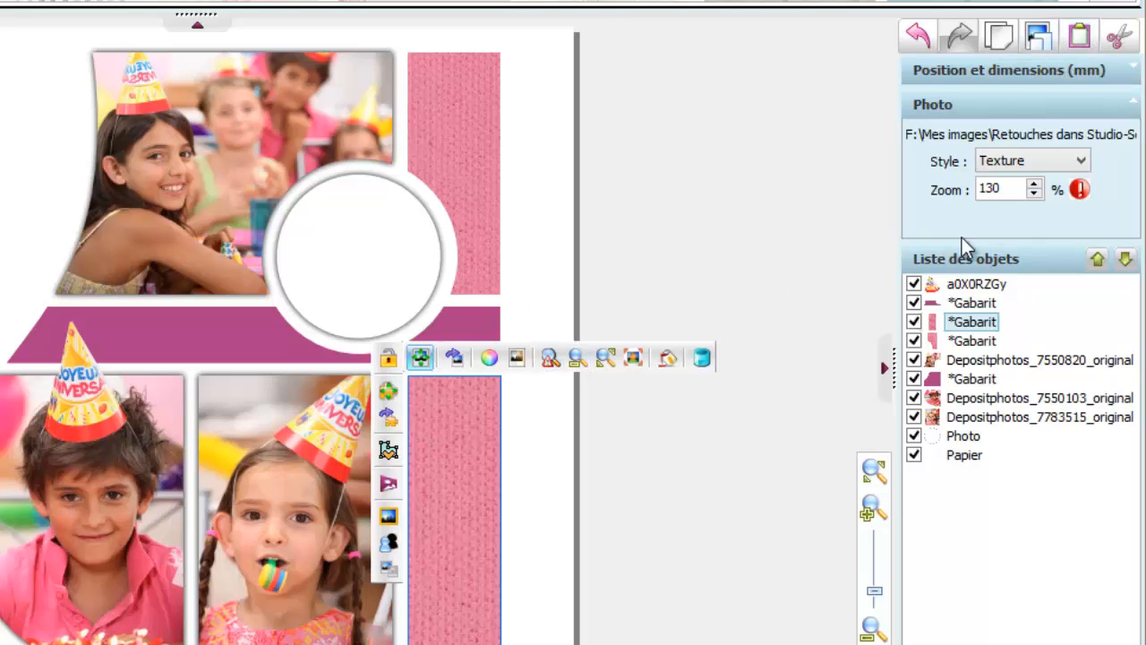
{"action": "type", "text": "100"}
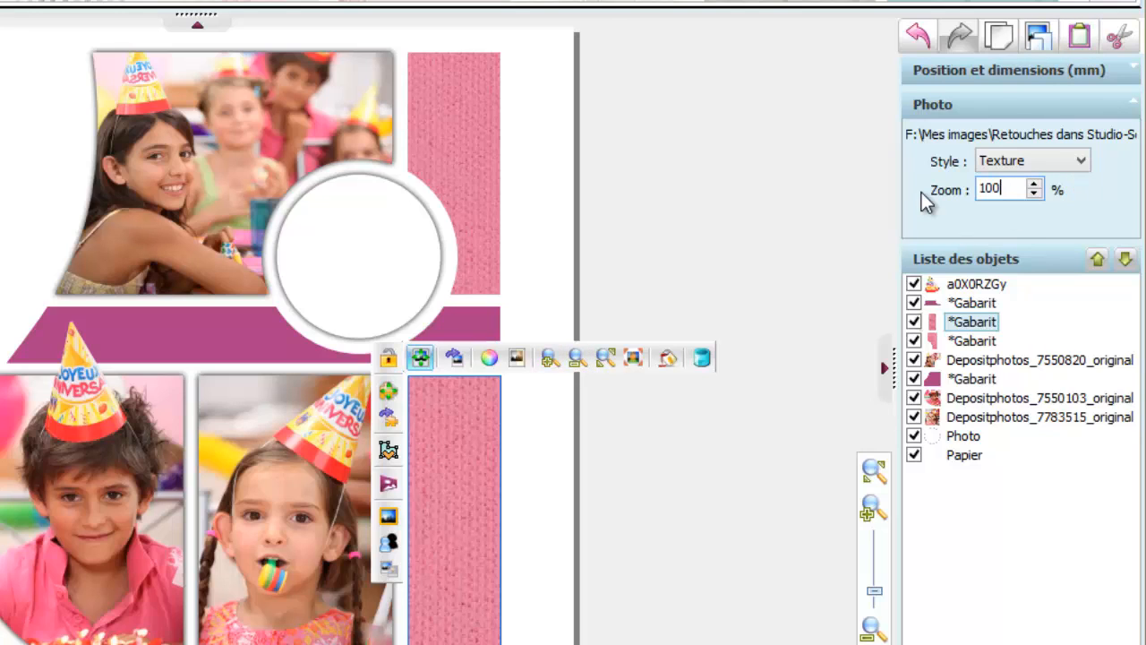
Set the texture zoom of the upper pink rectangle beside the circle to 100%.
{"action": "left_click", "coordinate": [481, 138]}
{"action": "double_click", "coordinate": [984, 186]}
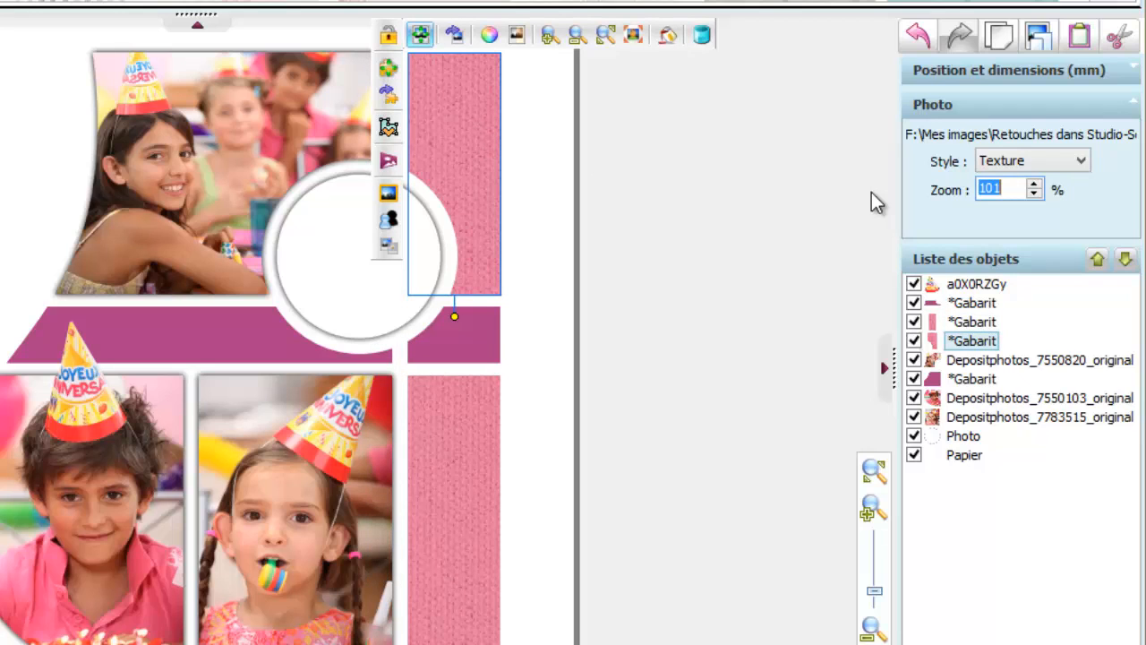
{"action": "type", "text": "100"}
Paste the pink woven texture into the small rectangle between the two tall ones and set its zoom to 100%.
{"action": "left_click", "coordinate": [461, 328]}
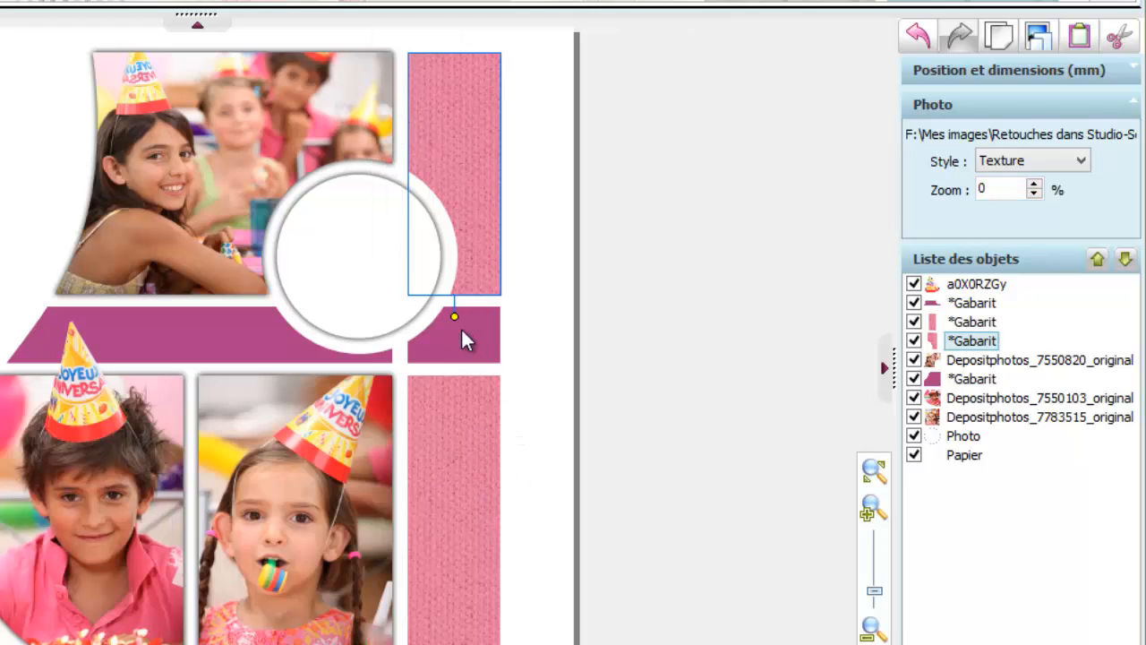
{"action": "left_click", "coordinate": [1079, 34]}
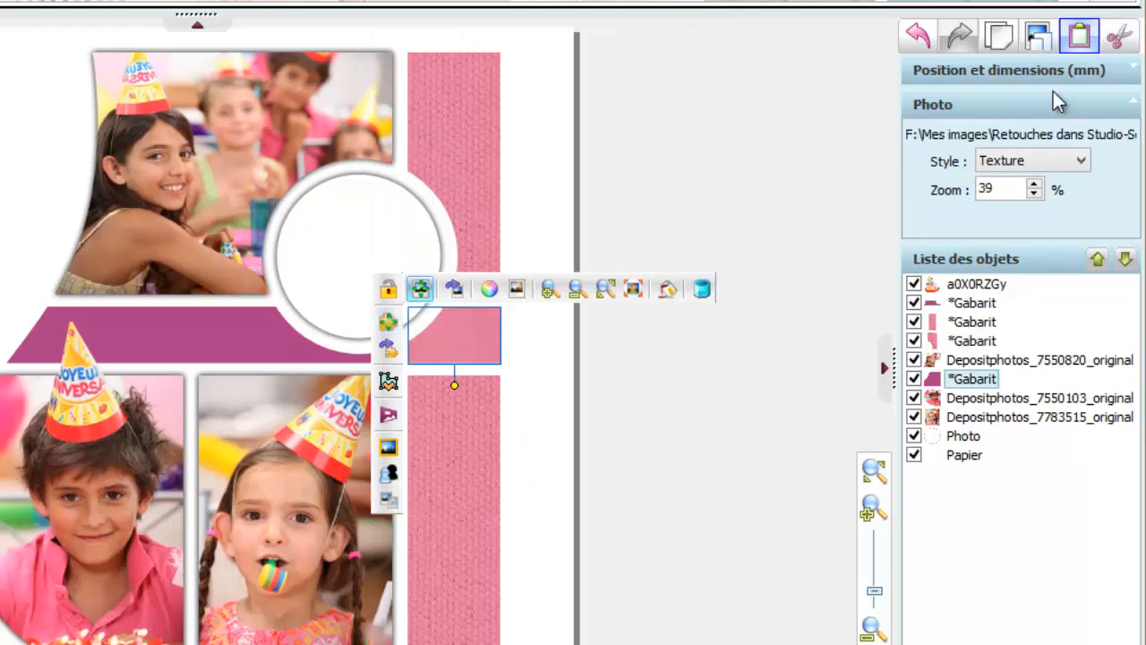
{"action": "double_click", "coordinate": [998, 188]}
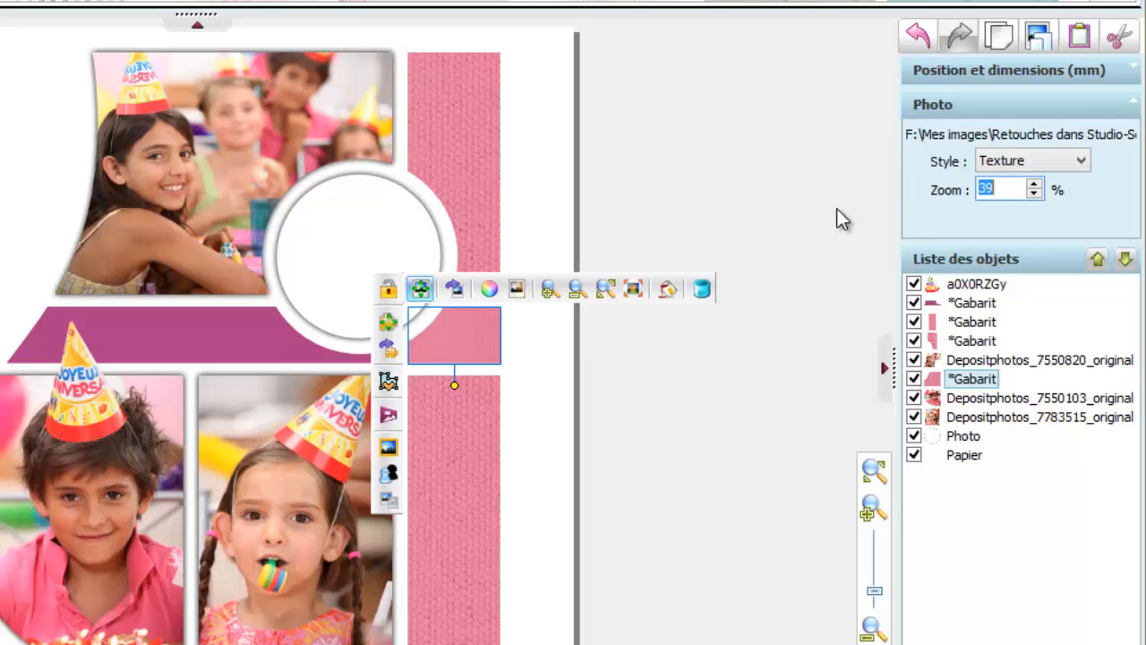
{"action": "type", "text": "100"}
Paste the pink woven texture into the long horizontal band under the upper photo and set its zoom to 100%.
{"action": "left_click", "coordinate": [238, 341]}
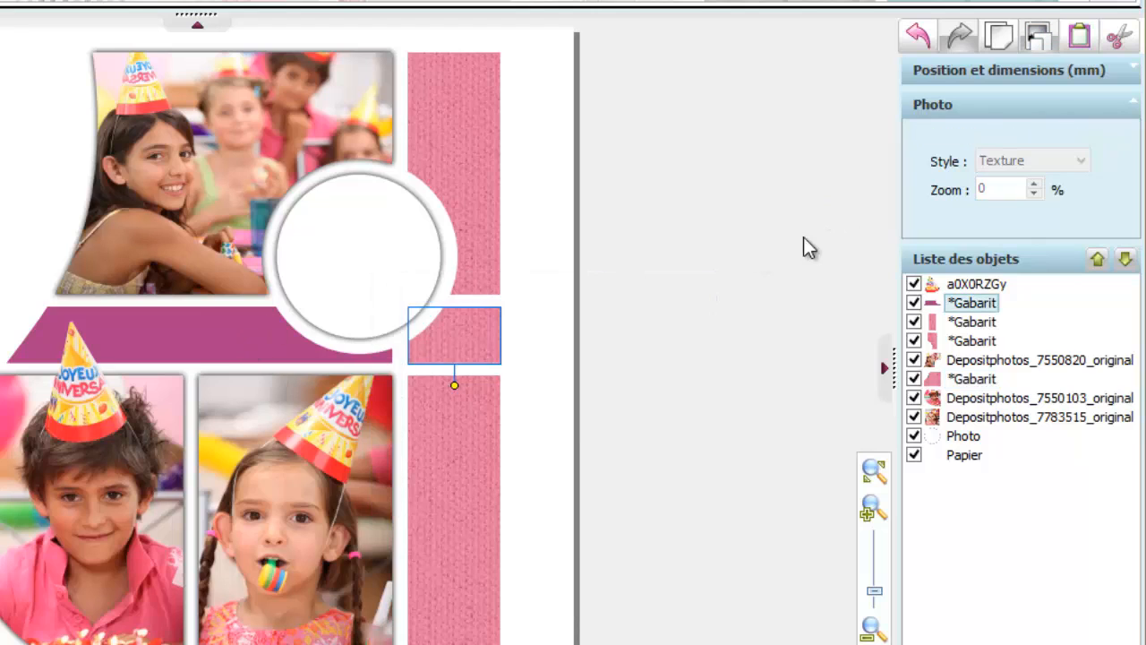
{"action": "left_click", "coordinate": [1080, 35]}
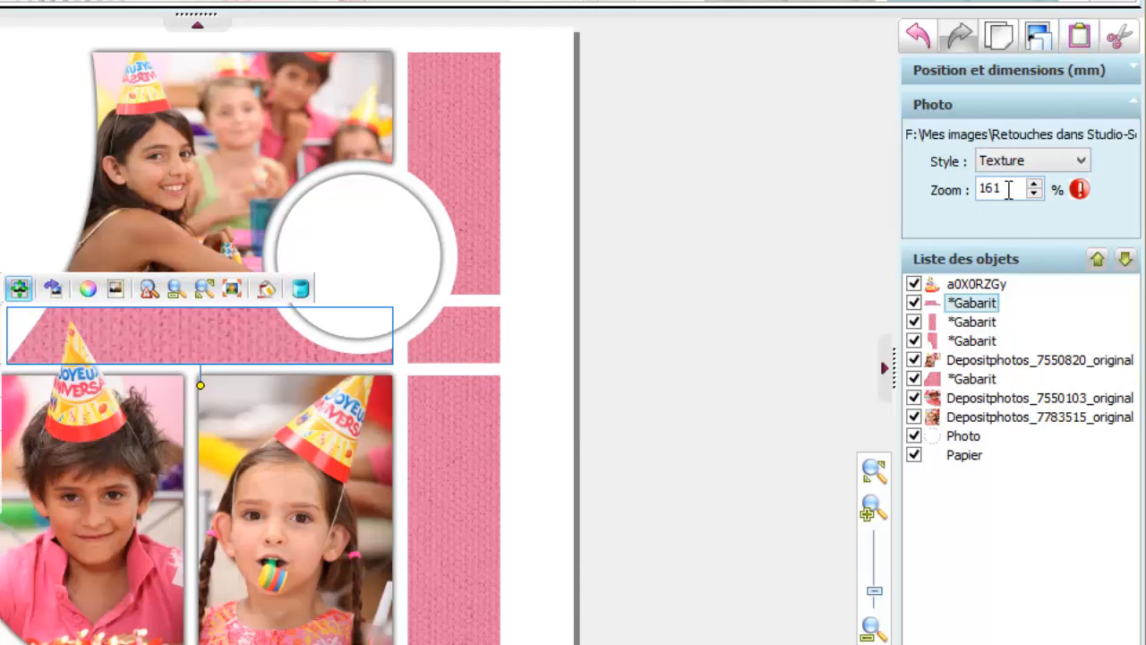
{"action": "type", "text": "100"}
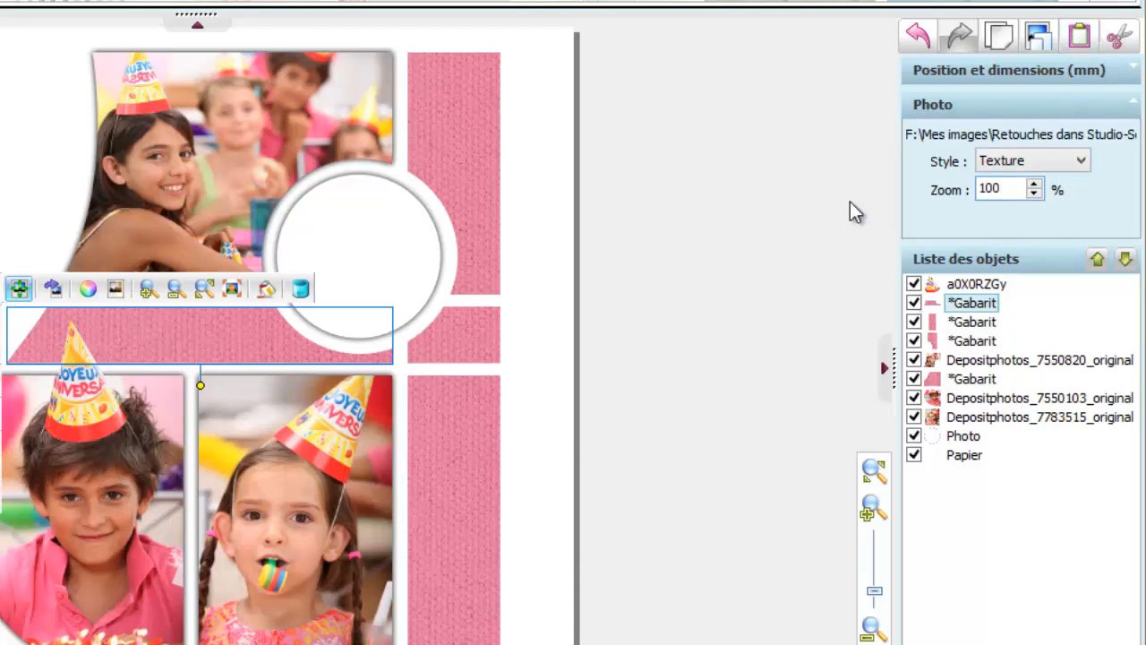
Duplicate the upper pink rectangle beside the circle and move the copy towards the page's outer edge.
{"action": "left_click", "coordinate": [492, 177]}
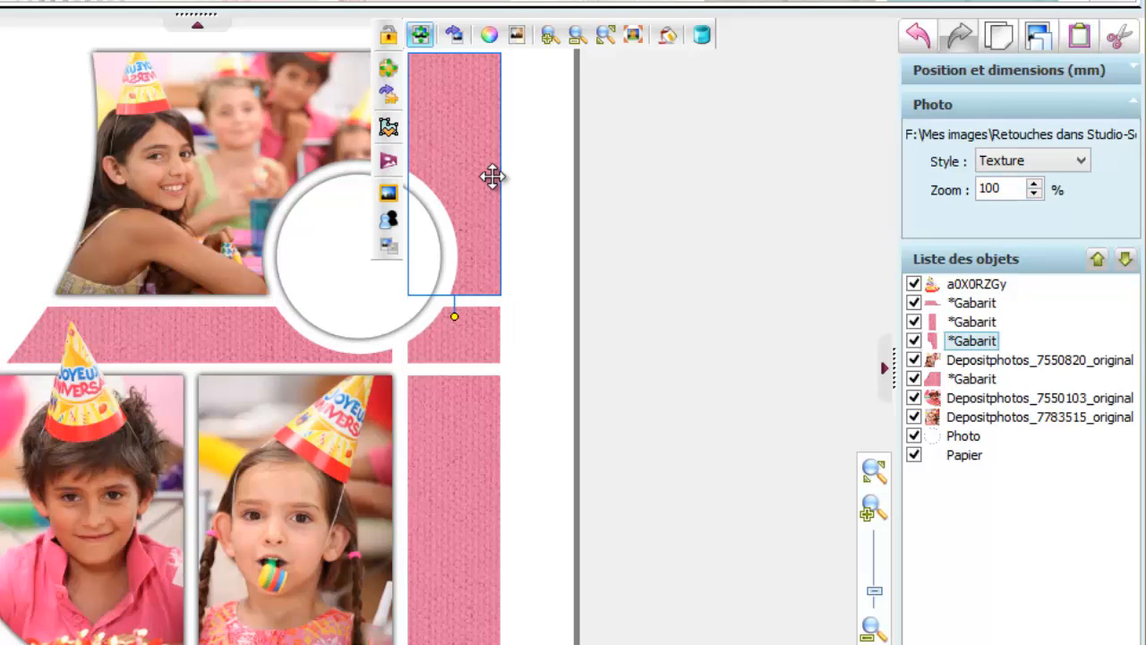
{"action": "left_click", "coordinate": [452, 120]}
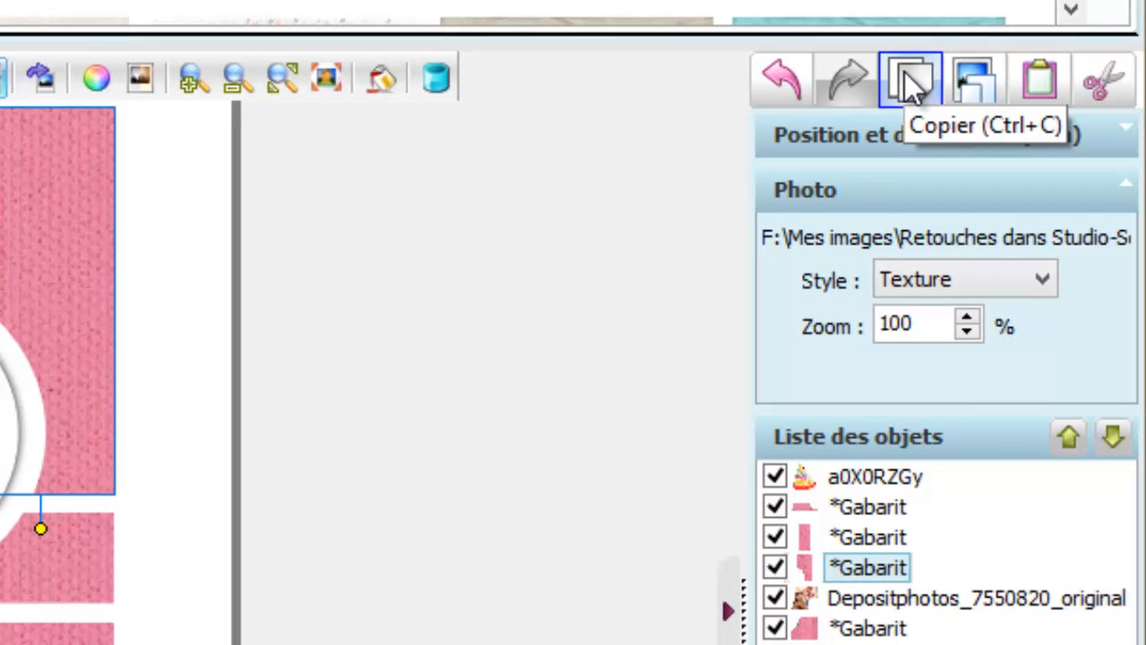
{"action": "left_click", "coordinate": [904, 74]}
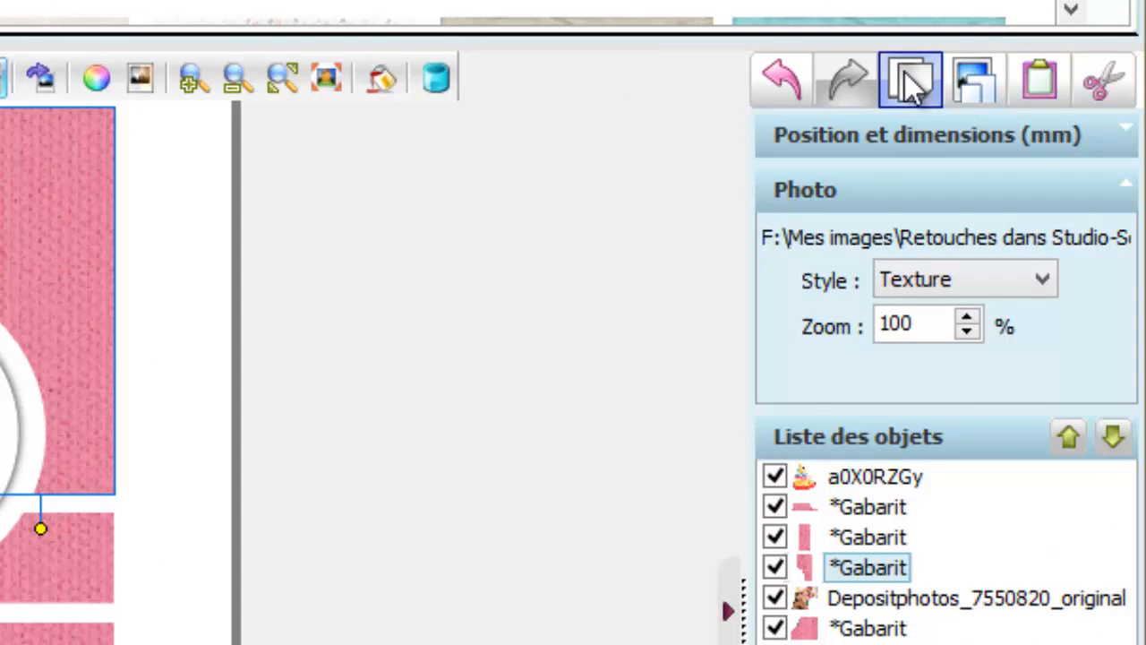
{"action": "left_click", "coordinate": [1043, 87]}
{"action": "left_click_drag", "start_coordinate": [84, 277], "coordinate": [135, 265]}
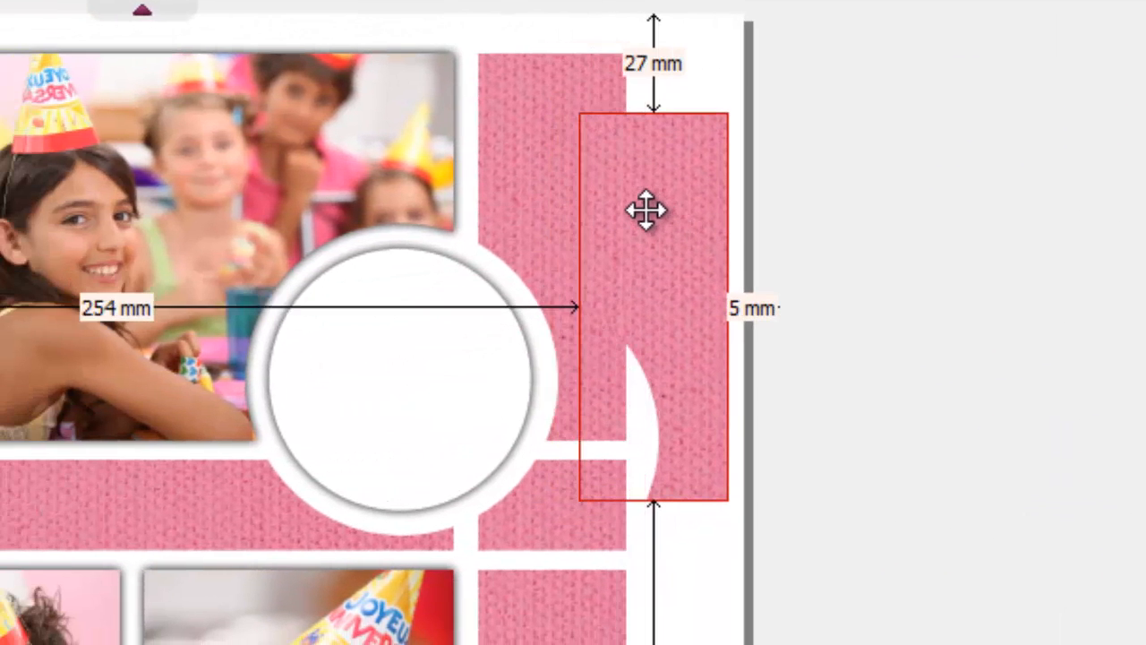
{"action": "left_click_drag", "start_coordinate": [646, 210], "coordinate": [646, 210]}
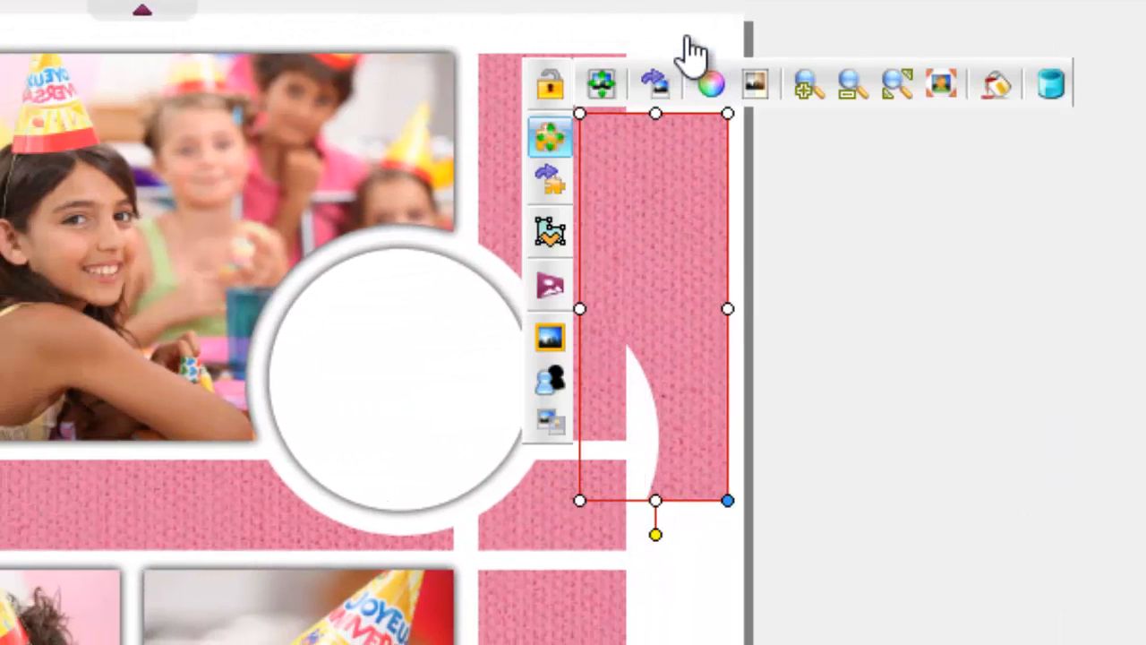
Select the upper pink rectangle together with its copy, superimpose their centres, and clear the selection.
{"action": "left_click", "coordinate": [540, 96]}
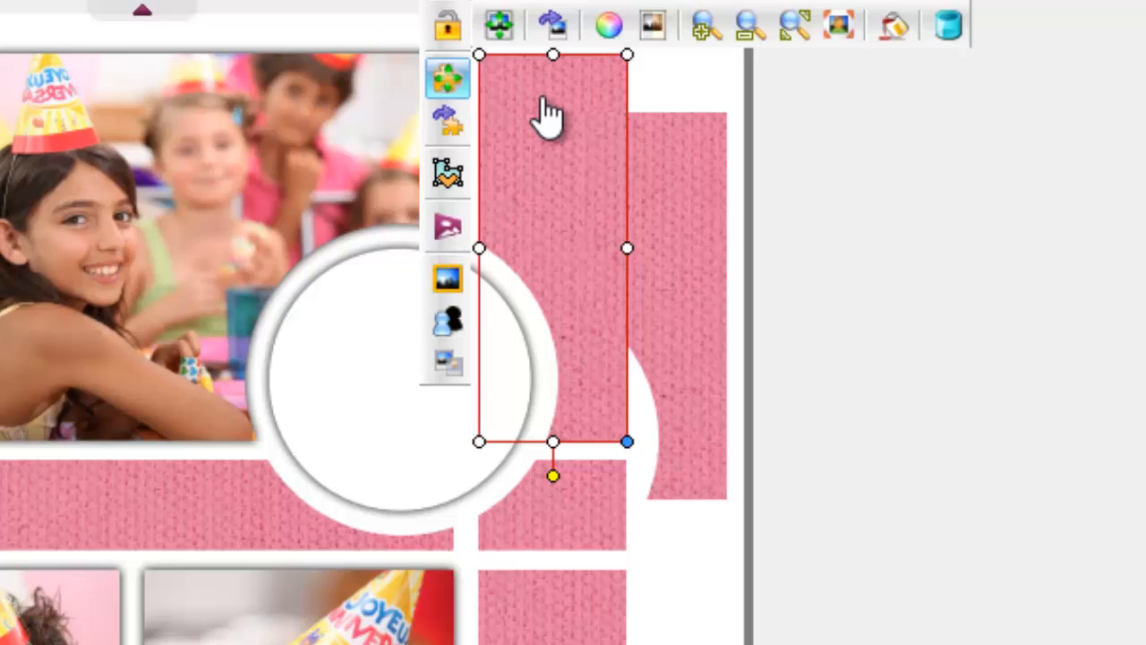
{"action": "left_click", "coordinate": [681, 175], "text": "shift"}
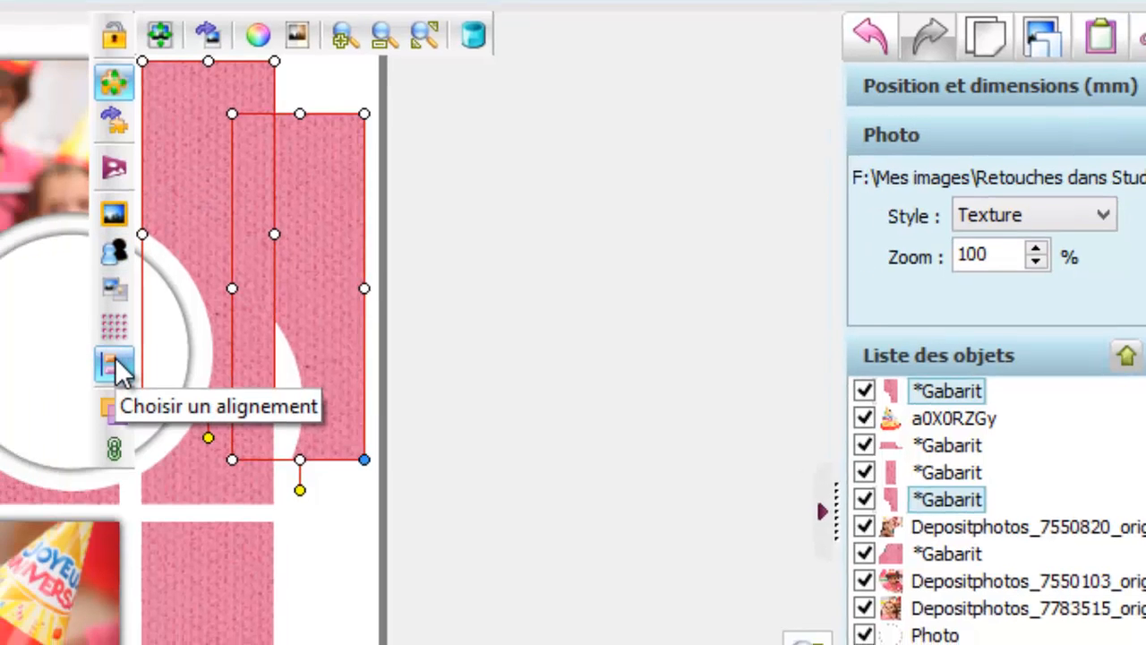
{"action": "left_click", "coordinate": [56, 377]}
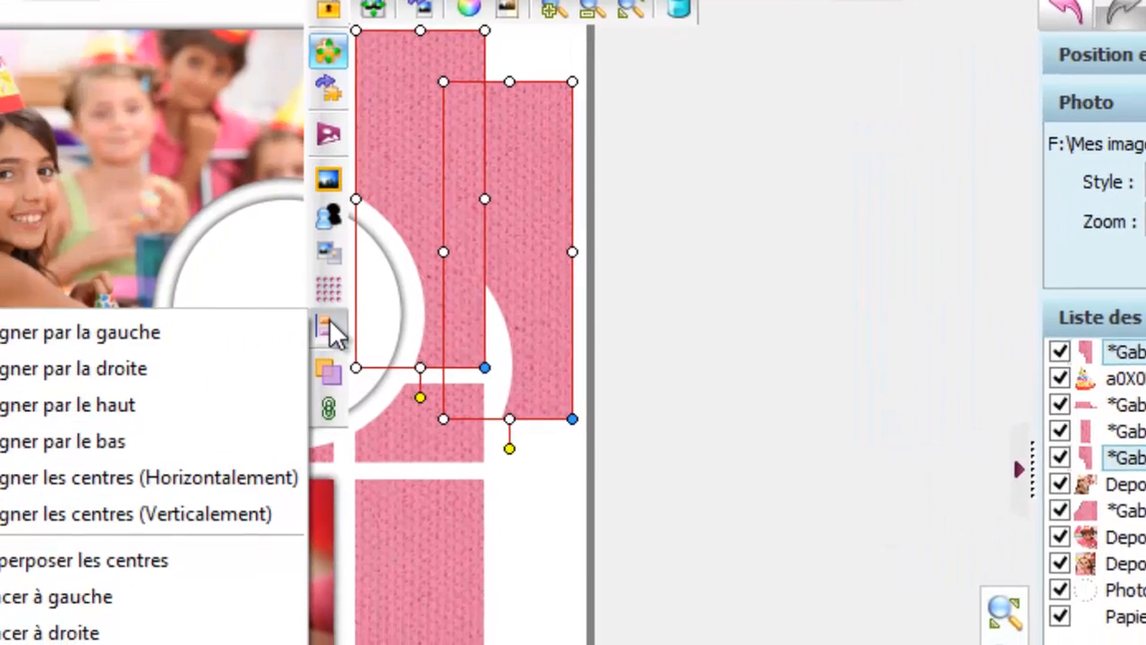
{"action": "left_click", "coordinate": [261, 526]}
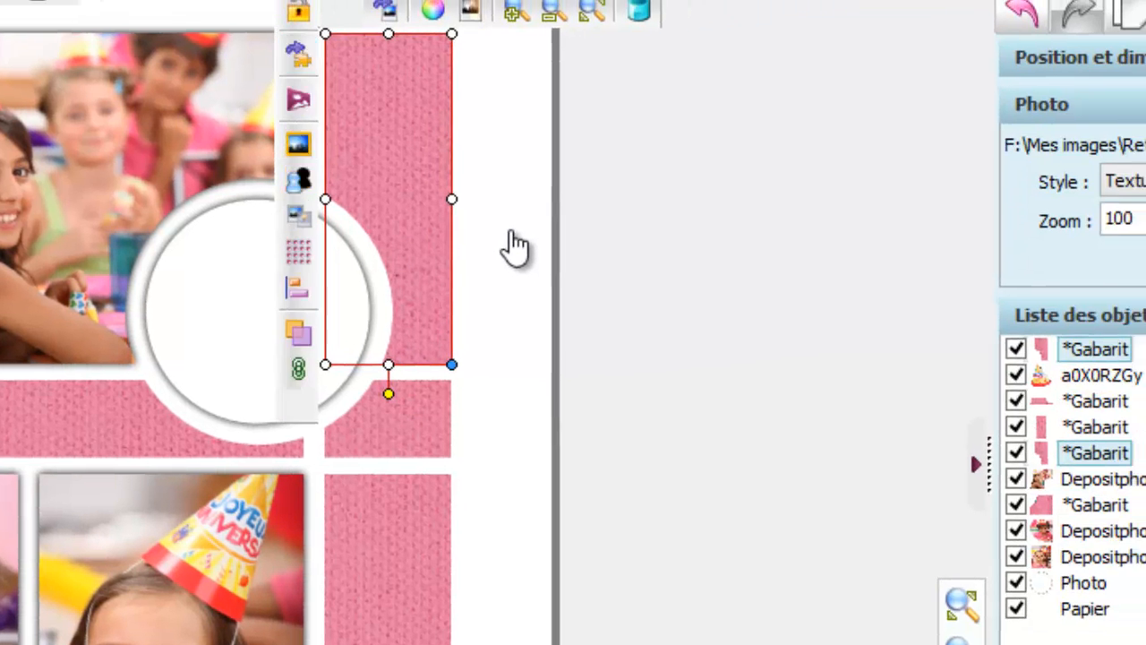
{"action": "left_click", "coordinate": [699, 206]}
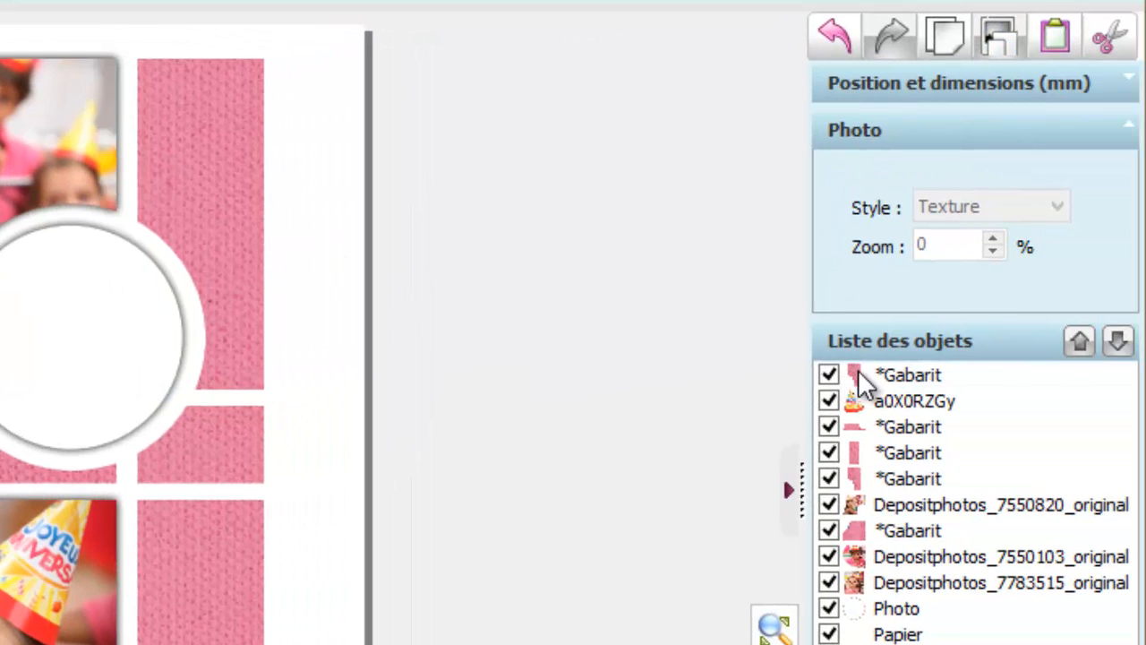
Fill the top copy of the upper pink rectangle with the coté-aquarelle-transparent texture from Pack-Azza-2.
{"action": "left_click", "coordinate": [174, 145]}
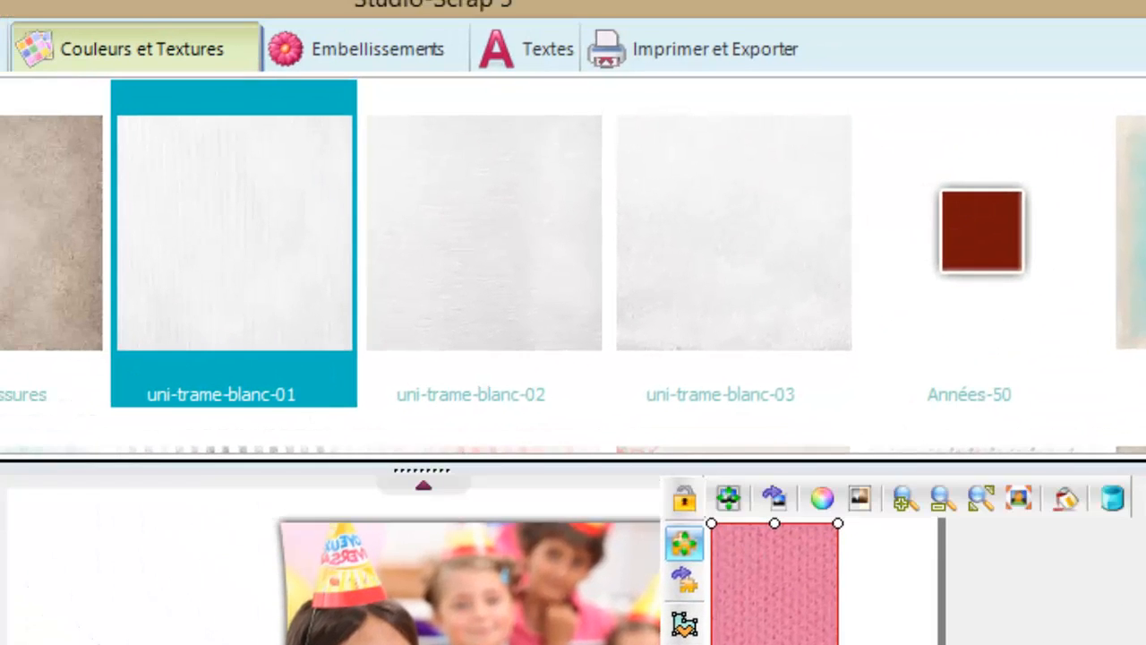
{"action": "scroll", "coordinate": [573, 265], "scroll_direction": "up", "scroll_amount": 2}
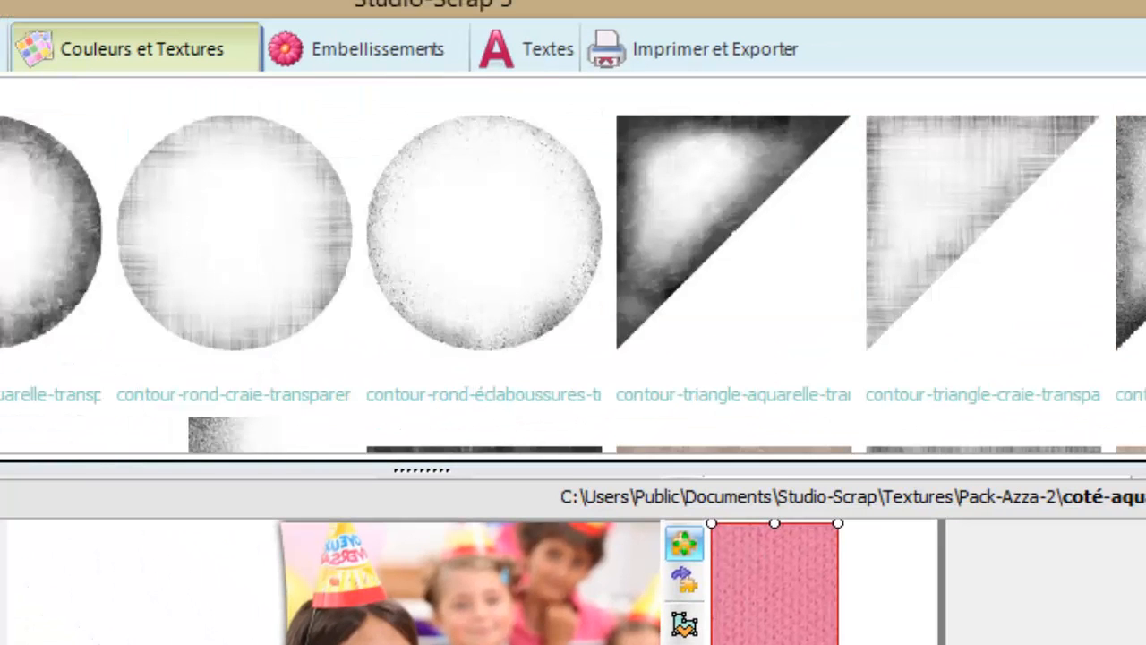
{"action": "scroll", "coordinate": [573, 265], "scroll_direction": "down", "scroll_amount": 1}
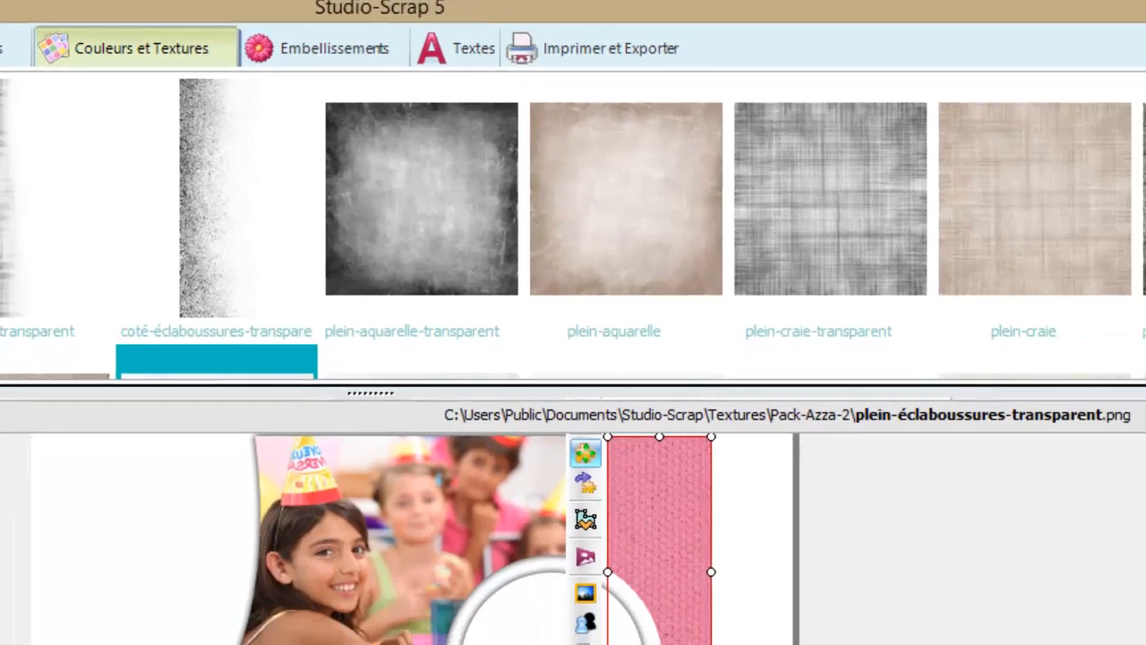
{"action": "scroll", "coordinate": [986, 132], "scroll_direction": "up", "scroll_amount": 1}
{"action": "left_click", "coordinate": [973, 147]}
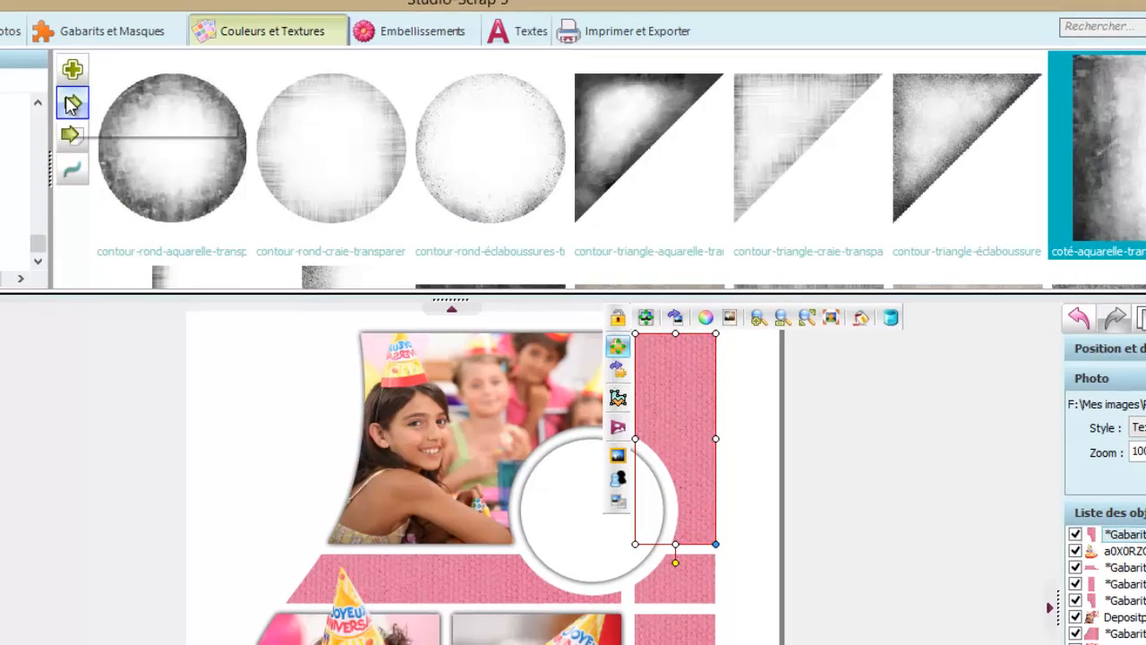
{"action": "left_click", "coordinate": [73, 105]}
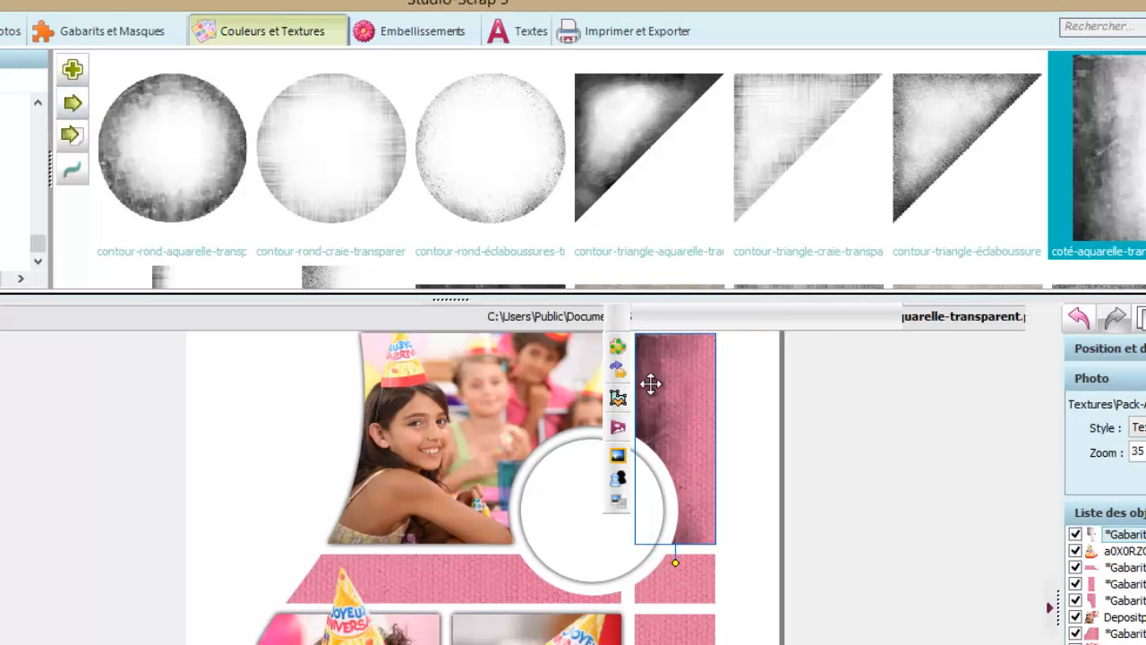
Mirror the watercolour texture horizontally inside the upper rectangle beside the circle and reposition it within its frame.
{"action": "mouse_move", "coordinate": [661, 389]}
{"action": "left_mouse_down"}
{"action": "mouse_move", "coordinate": [689, 412]}
{"action": "mouse_move", "coordinate": [645, 408]}
{"action": "mouse_move", "coordinate": [671, 408]}
{"action": "left_mouse_up"}
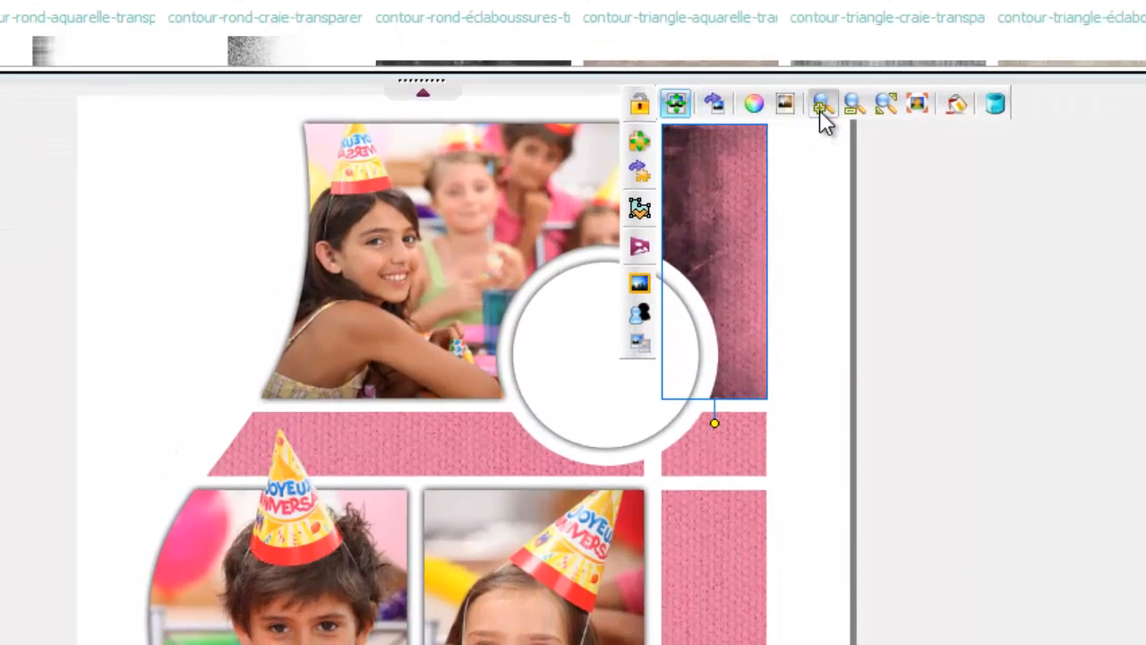
{"action": "left_click", "coordinate": [722, 108]}
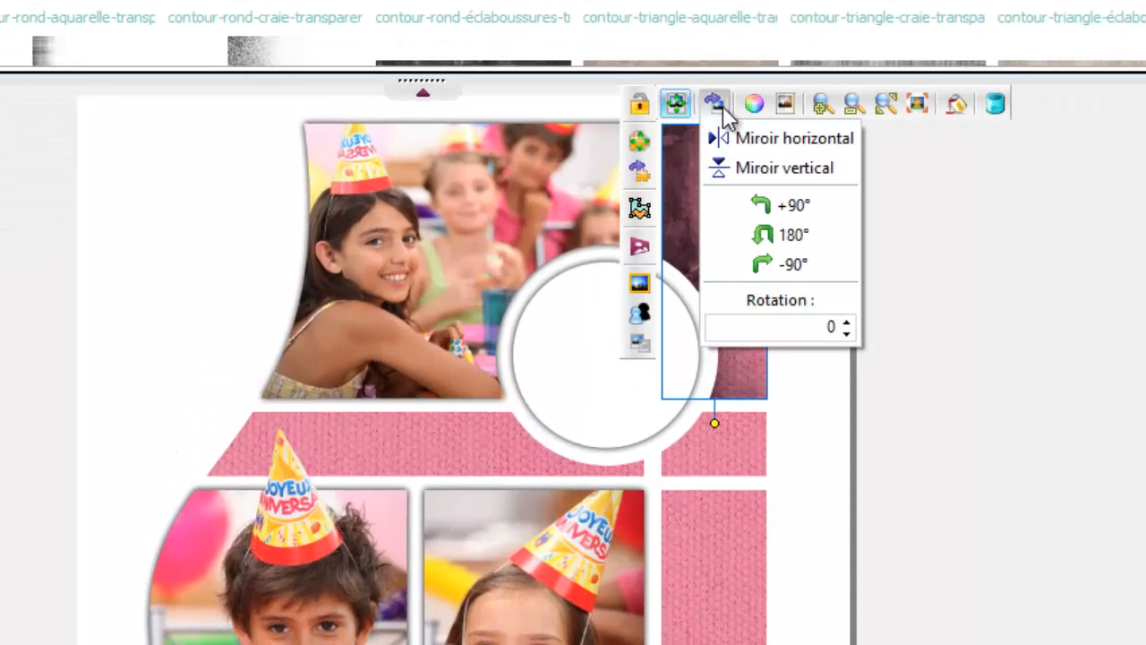
{"action": "left_click", "coordinate": [735, 135]}
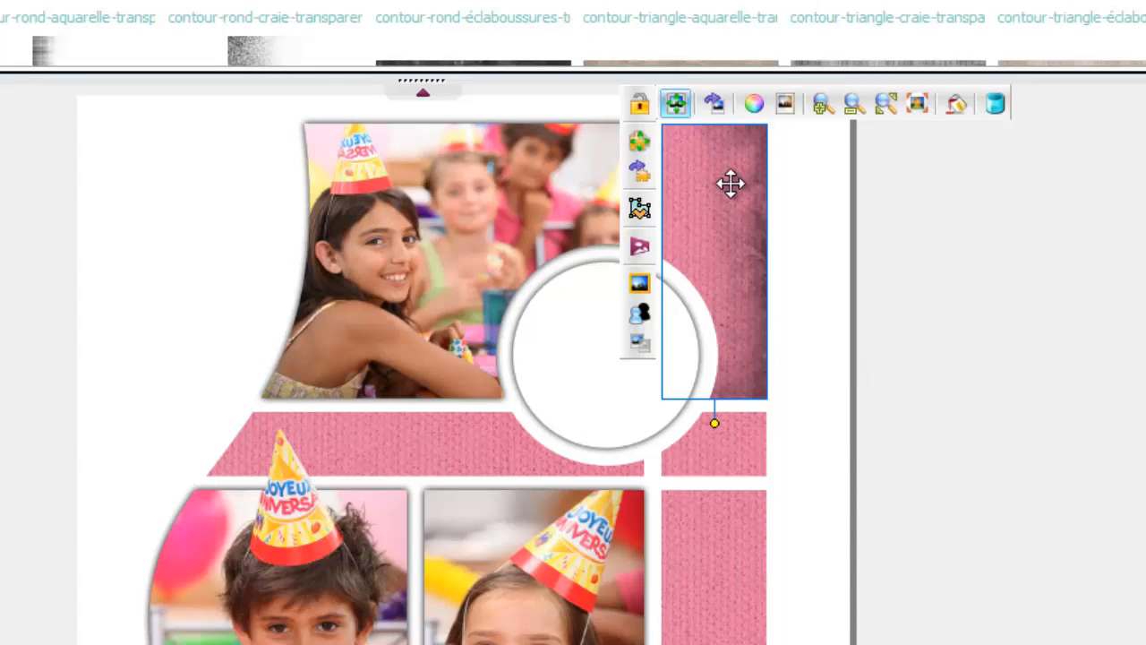
{"action": "left_click_drag", "start_coordinate": [730, 185], "coordinate": [710, 183]}
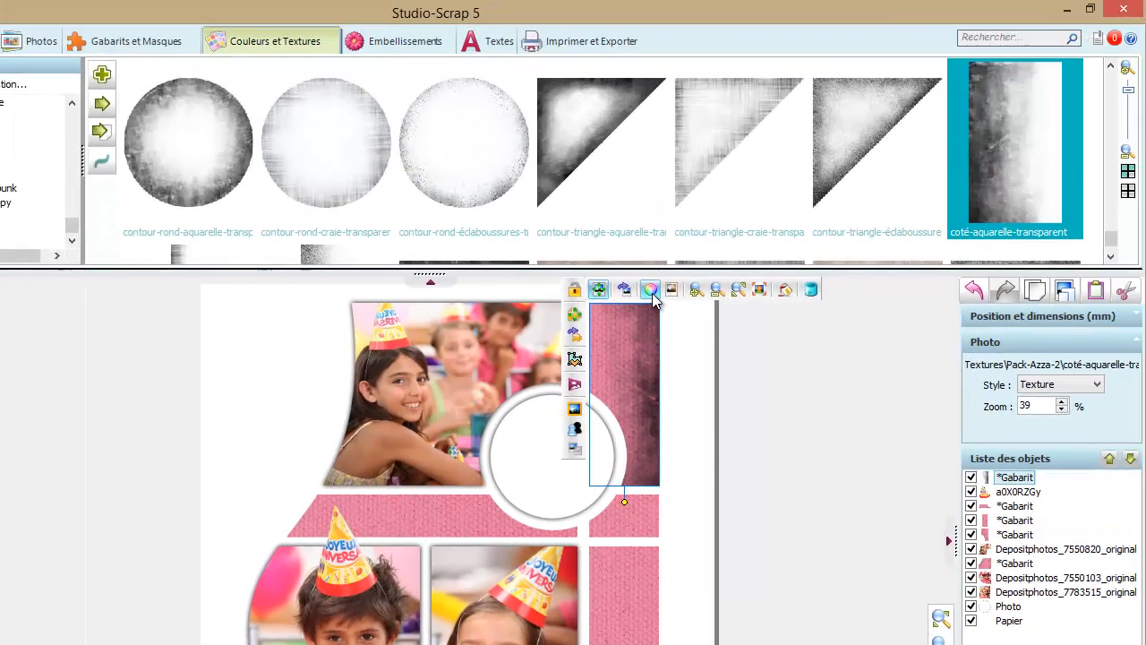
Recolour the black watercolour overlay in the upper rectangle with the pink sampled from the small square below it.
{"action": "left_click", "coordinate": [756, 106]}
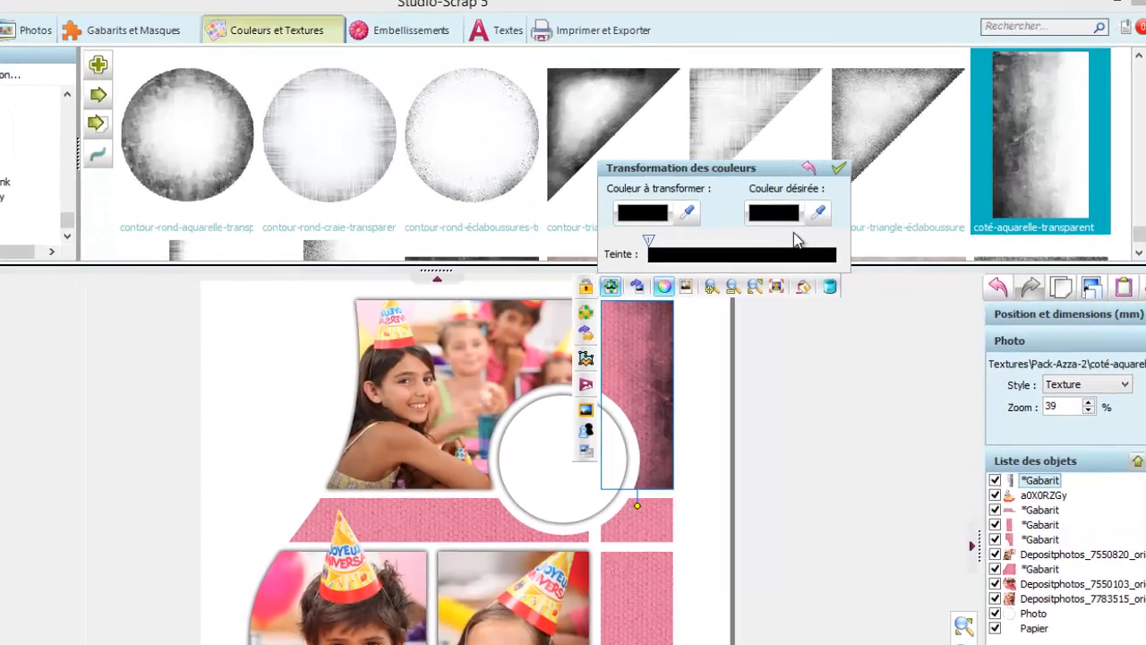
{"action": "left_click", "coordinate": [799, 217]}
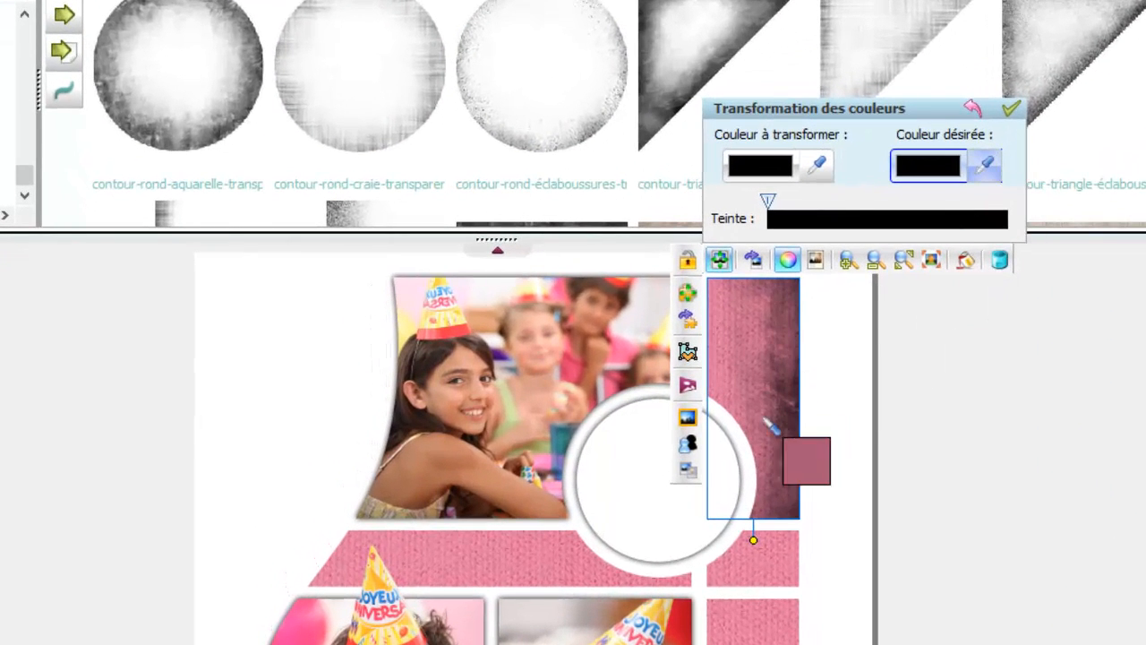
{"action": "left_click", "coordinate": [753, 560]}
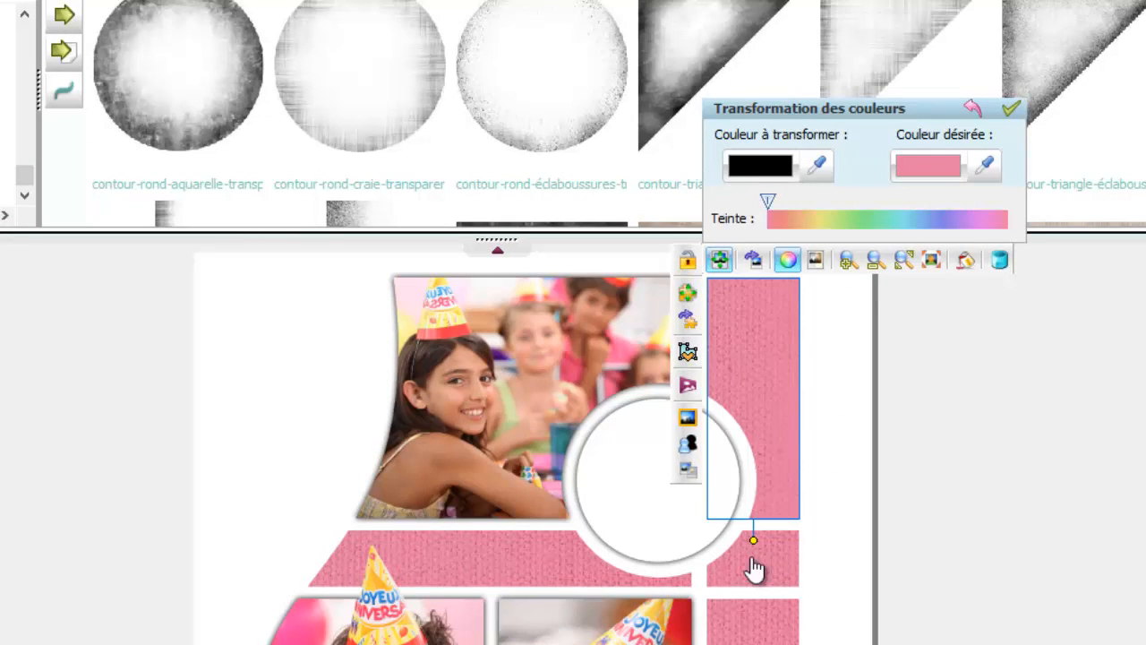
{"action": "left_click", "coordinate": [1011, 108]}
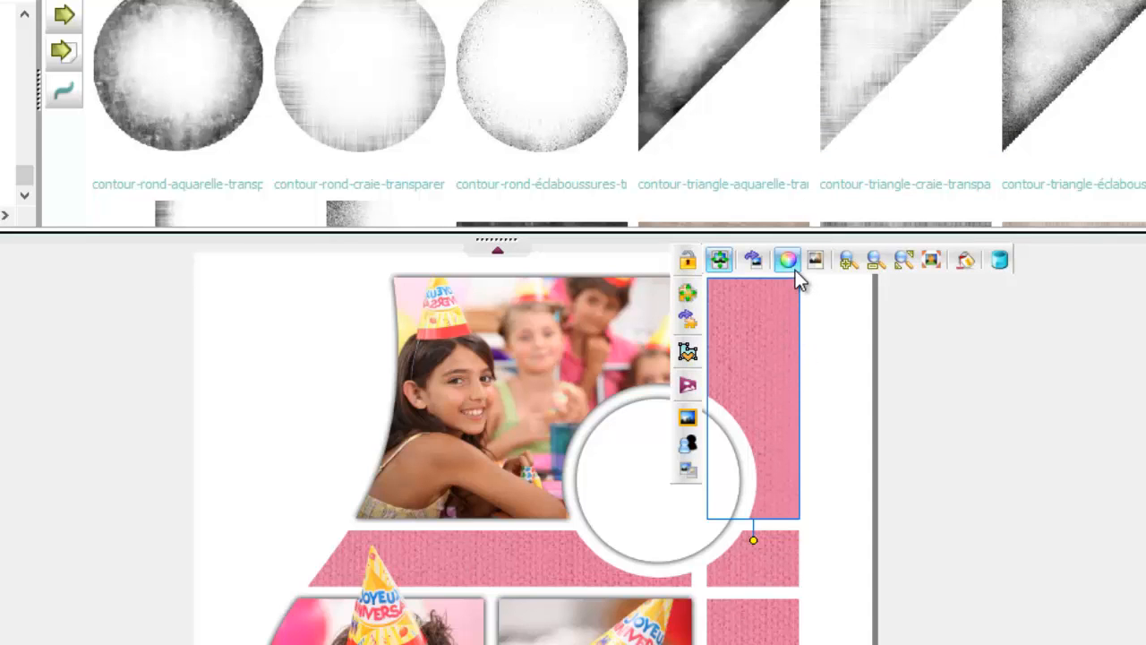
Darken the upper rectangle's overlay by transforming its pink into the custom colour R 133, G 25, B 63.
{"action": "left_click", "coordinate": [787, 261]}
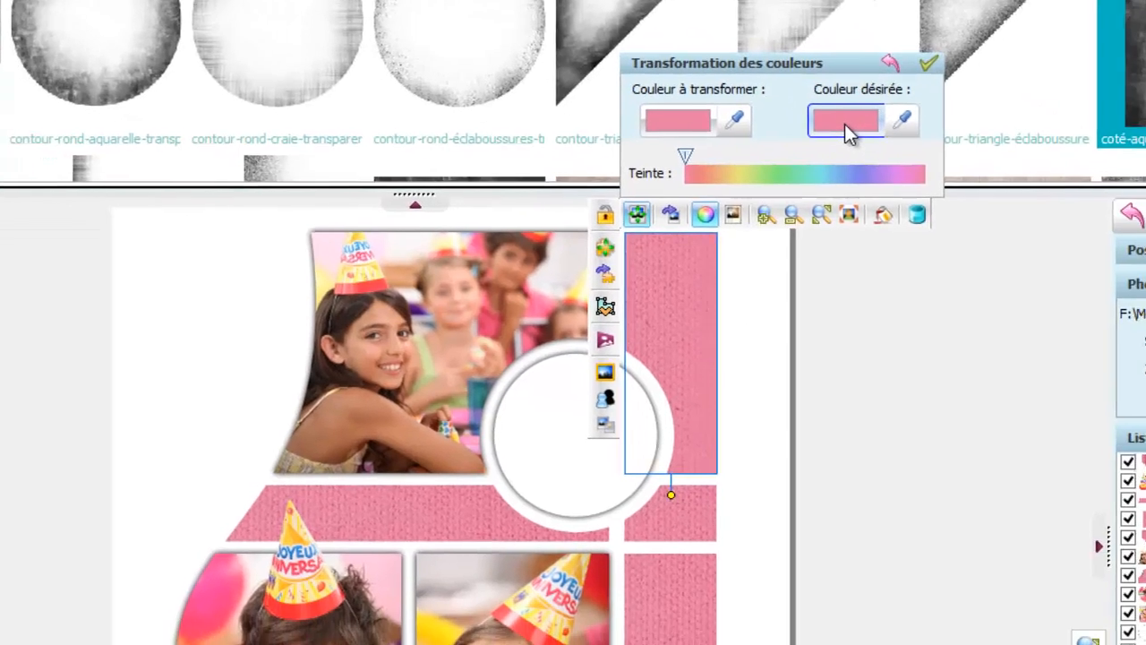
{"action": "left_click", "coordinate": [932, 167]}
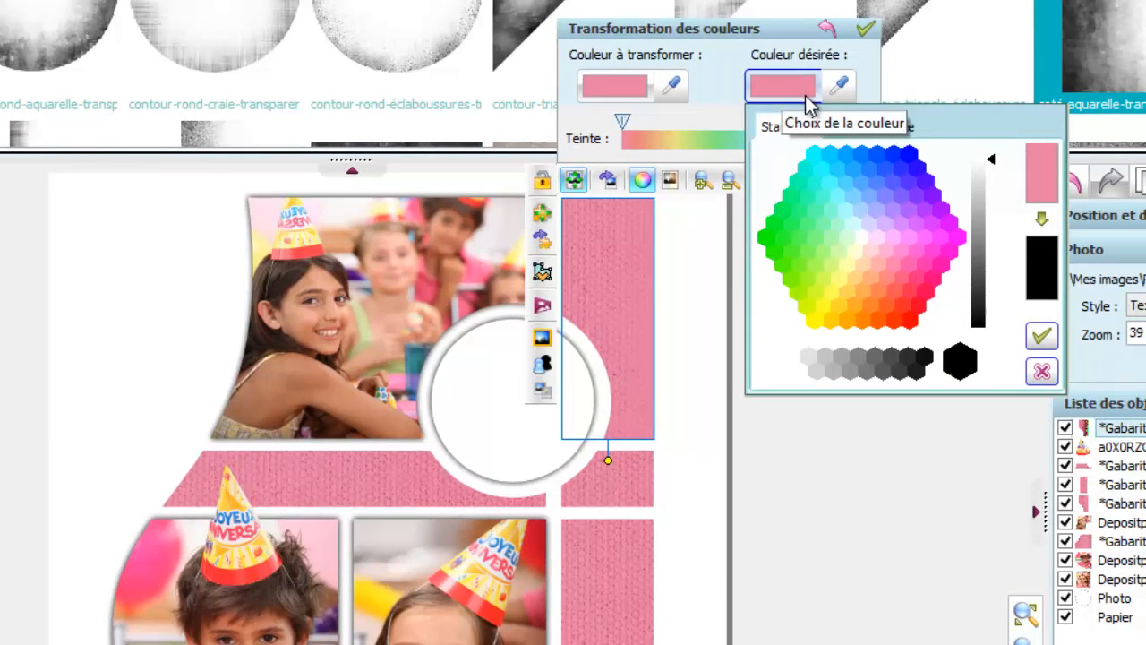
{"action": "left_click", "coordinate": [865, 128]}
{"action": "left_click_drag", "start_coordinate": [1015, 209], "coordinate": [1018, 275]}
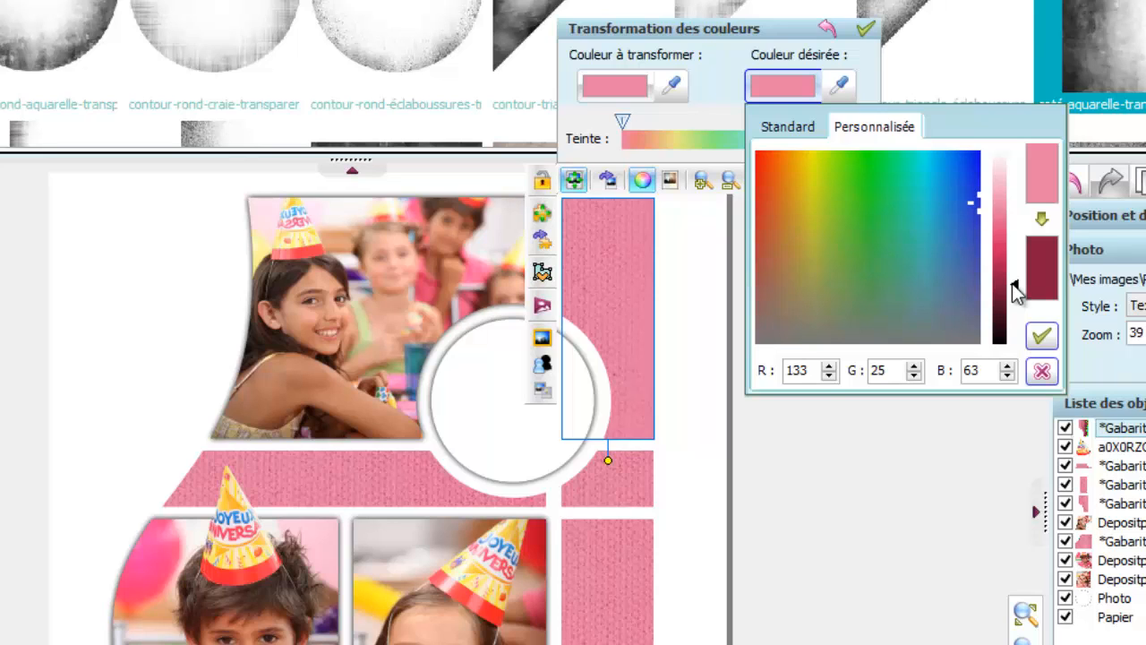
{"action": "left_click", "coordinate": [1042, 335]}
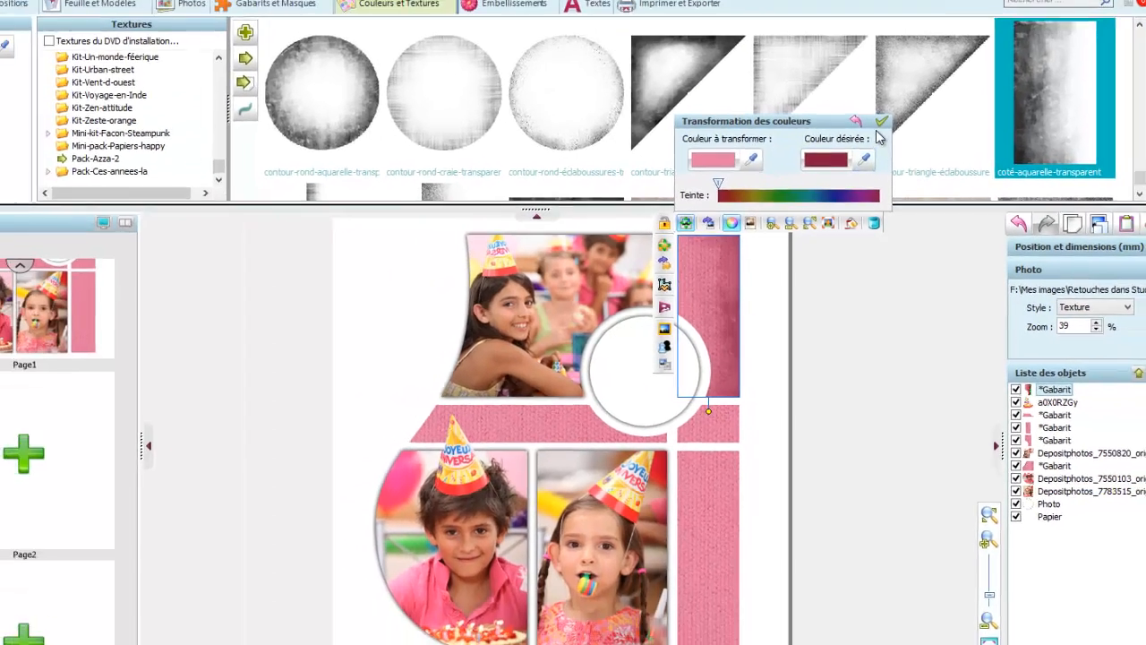
{"action": "left_click", "coordinate": [865, 29]}
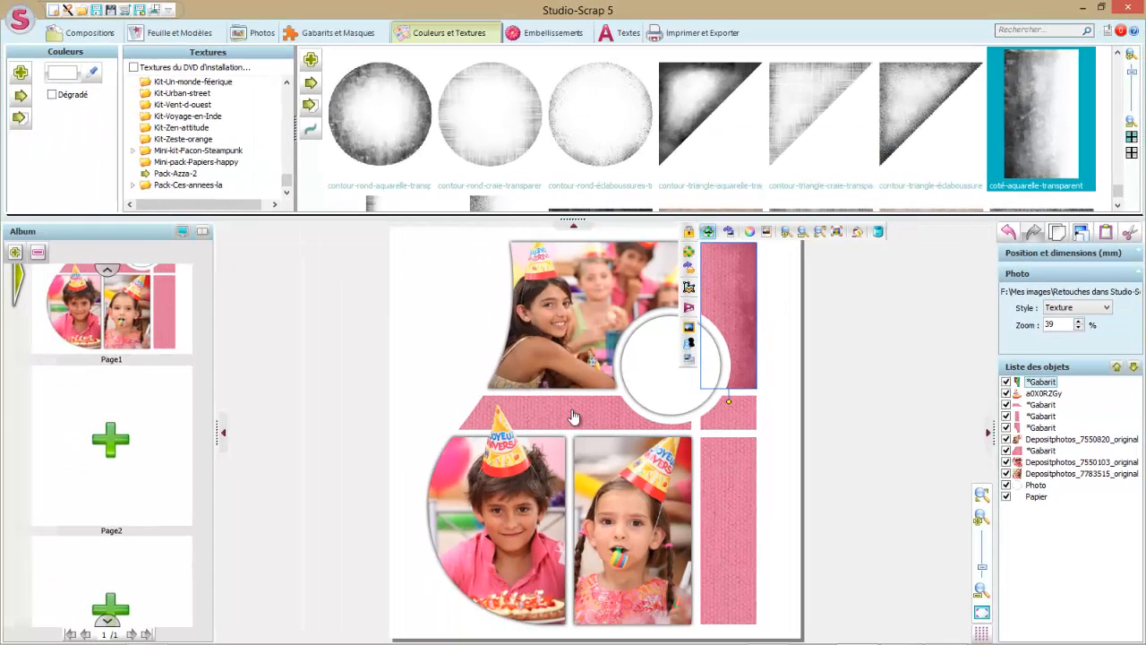
Duplicate the tall lower pink rectangle beside the girl's photo.
{"action": "left_click", "coordinate": [721, 497]}
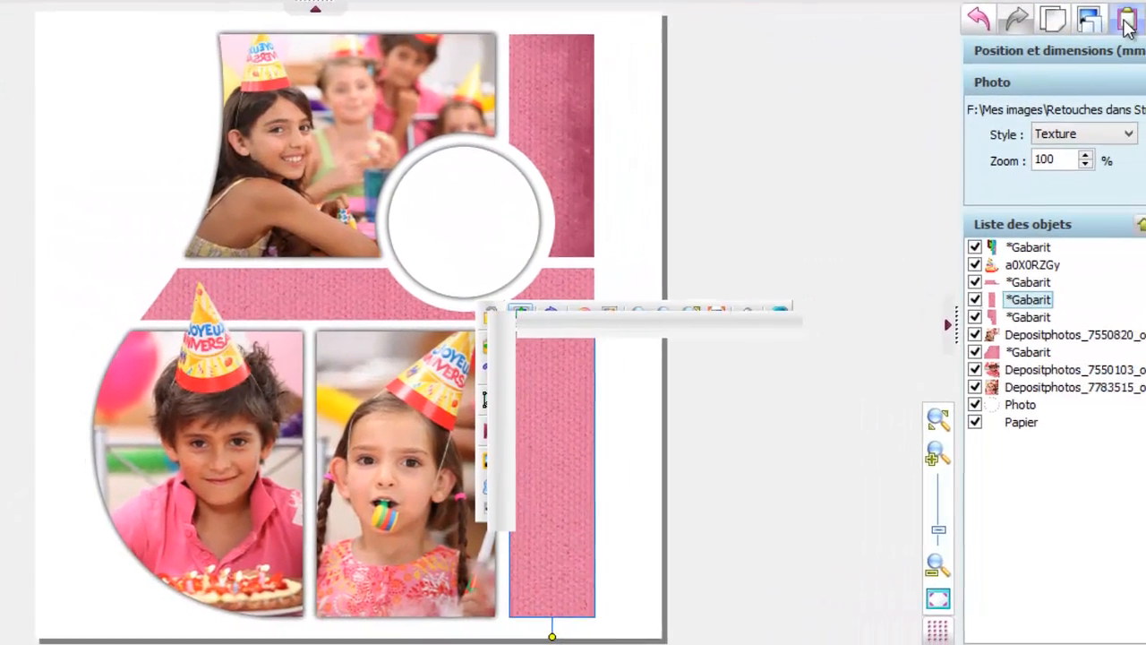
{"action": "left_click", "coordinate": [570, 352]}
{"action": "left_click", "coordinate": [486, 350]}
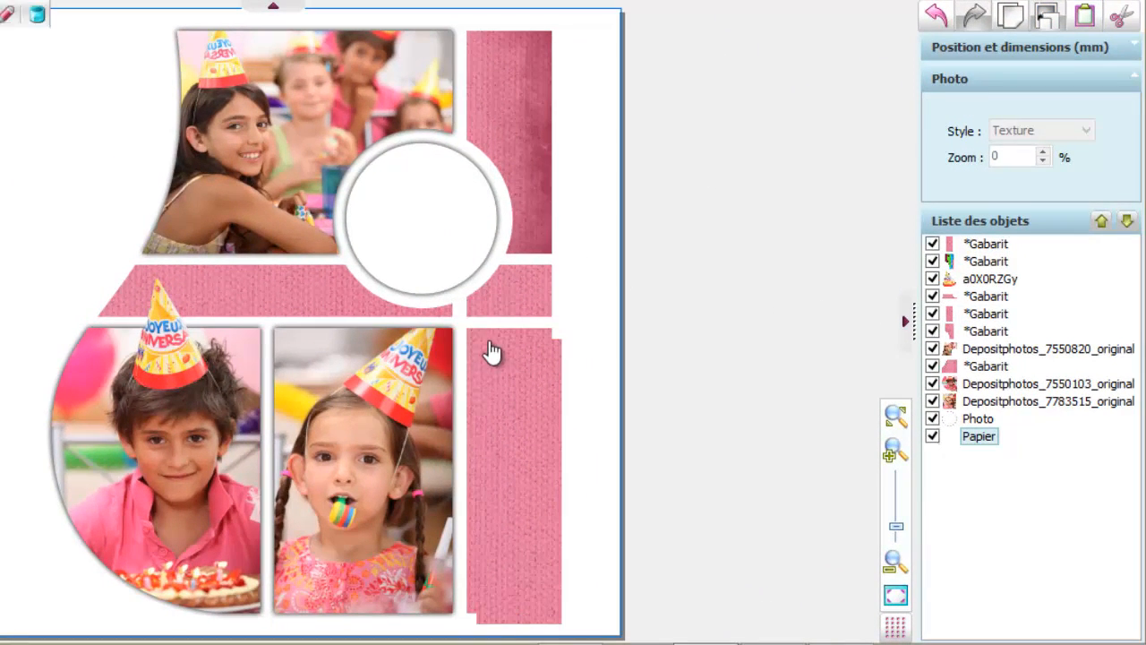
Select the lower pink rectangle together with its copy, superimpose their centres, and select only the top copy.
{"action": "left_click", "coordinate": [486, 345]}
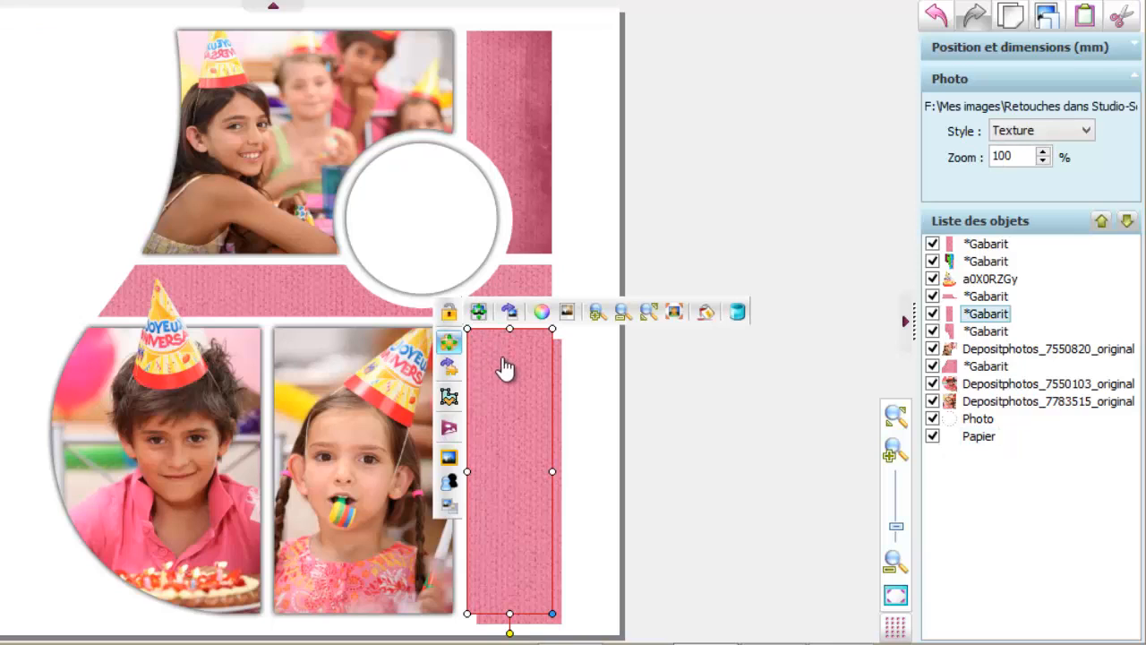
{"action": "left_click", "coordinate": [558, 394], "text": "shift"}
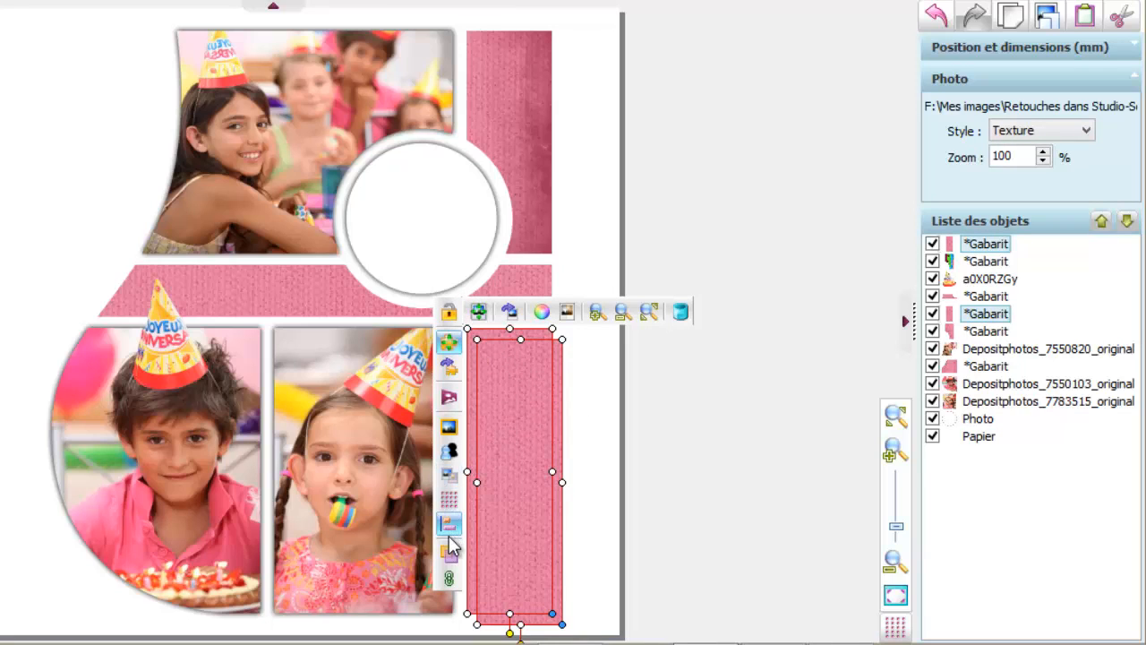
{"action": "left_click", "coordinate": [449, 528]}
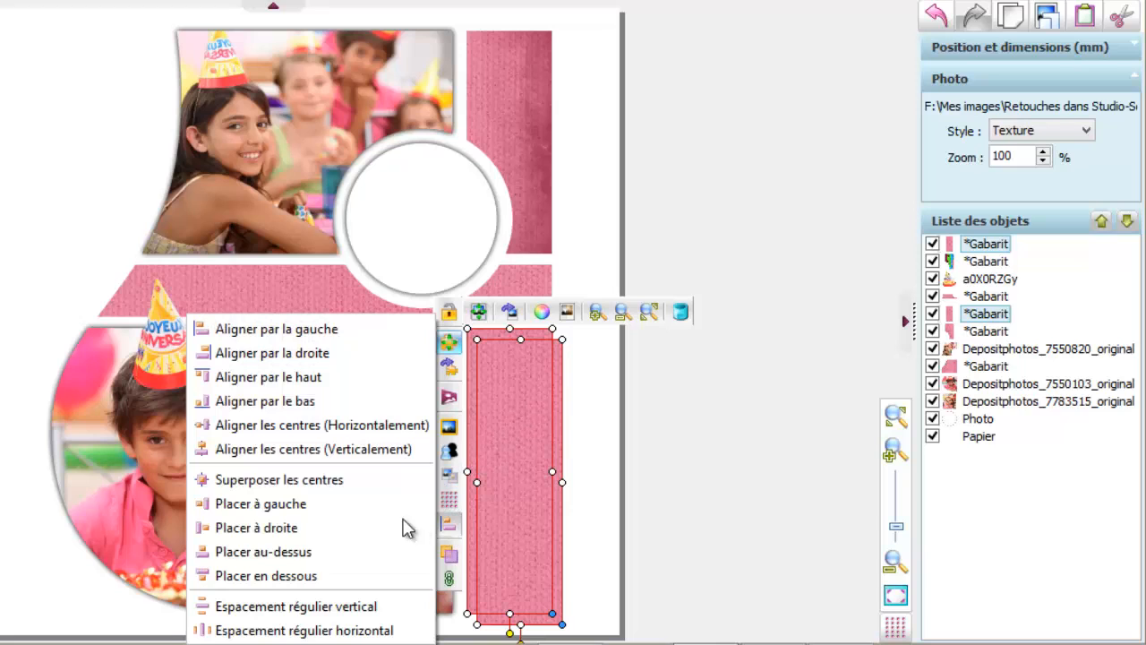
{"action": "left_click", "coordinate": [305, 480]}
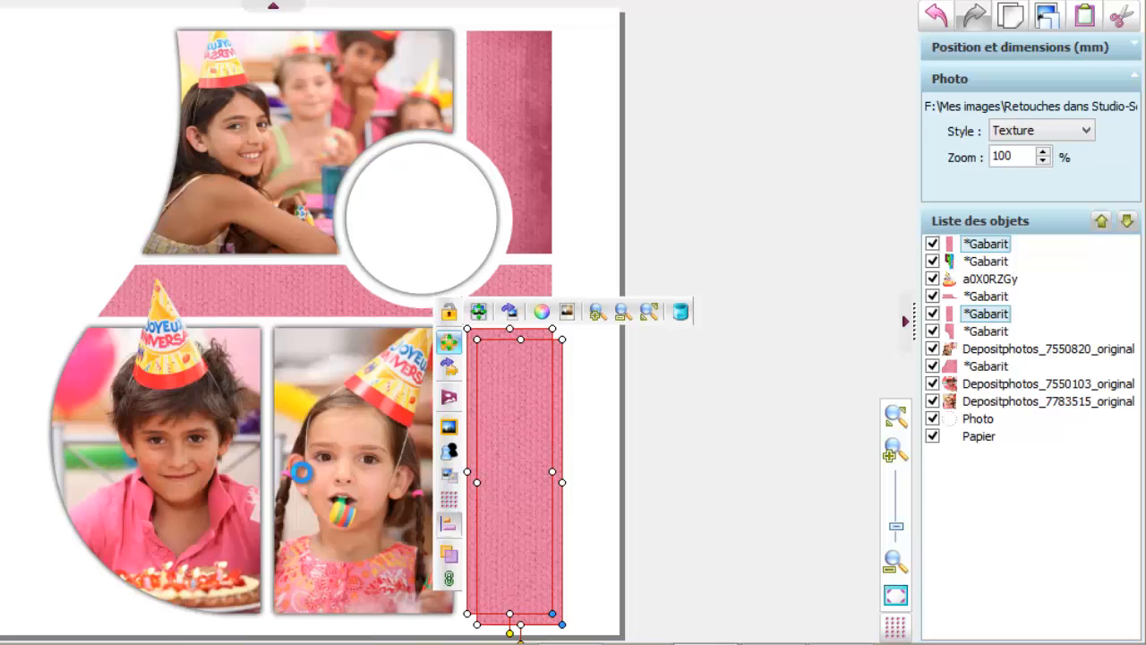
{"action": "left_click", "coordinate": [568, 452]}
{"action": "left_click", "coordinate": [502, 417]}
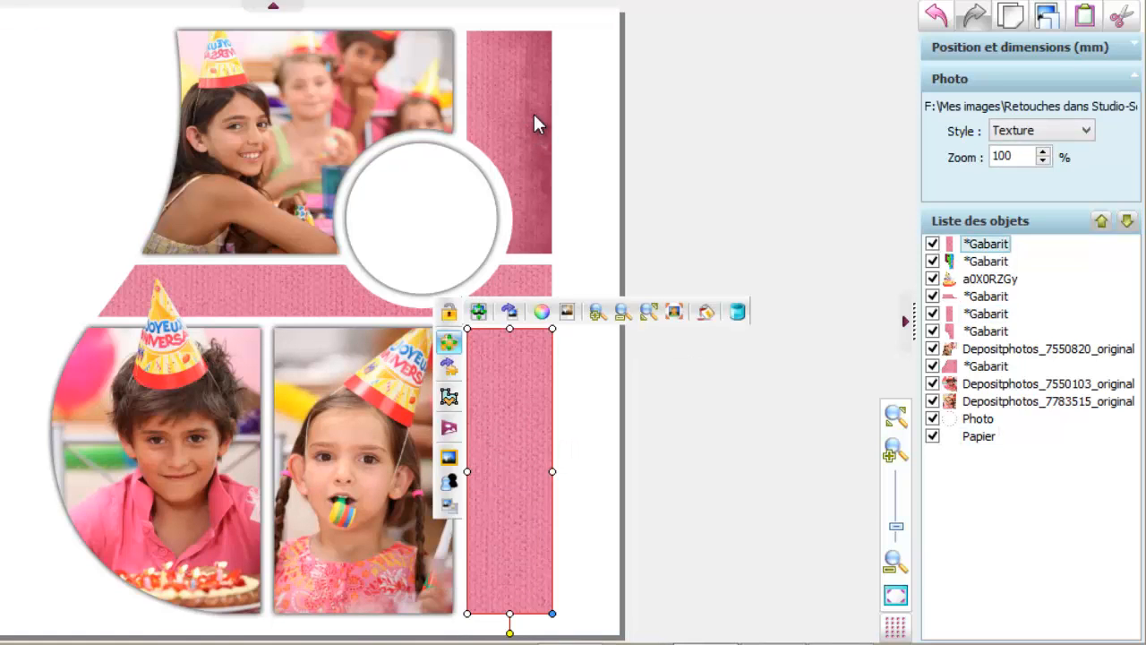
Copy the recoloured watercolour image from the upper rectangle into the top copy of the lower rectangle and reposition it in its frame.
{"action": "left_click", "coordinate": [534, 114]}
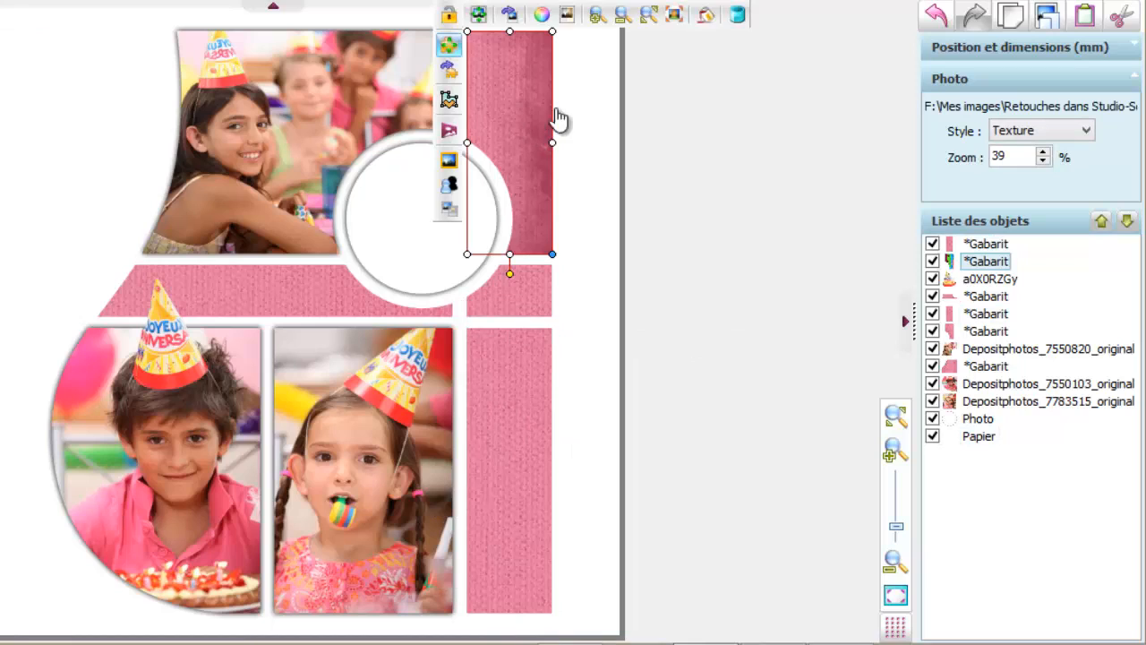
{"action": "left_click", "coordinate": [1048, 19]}
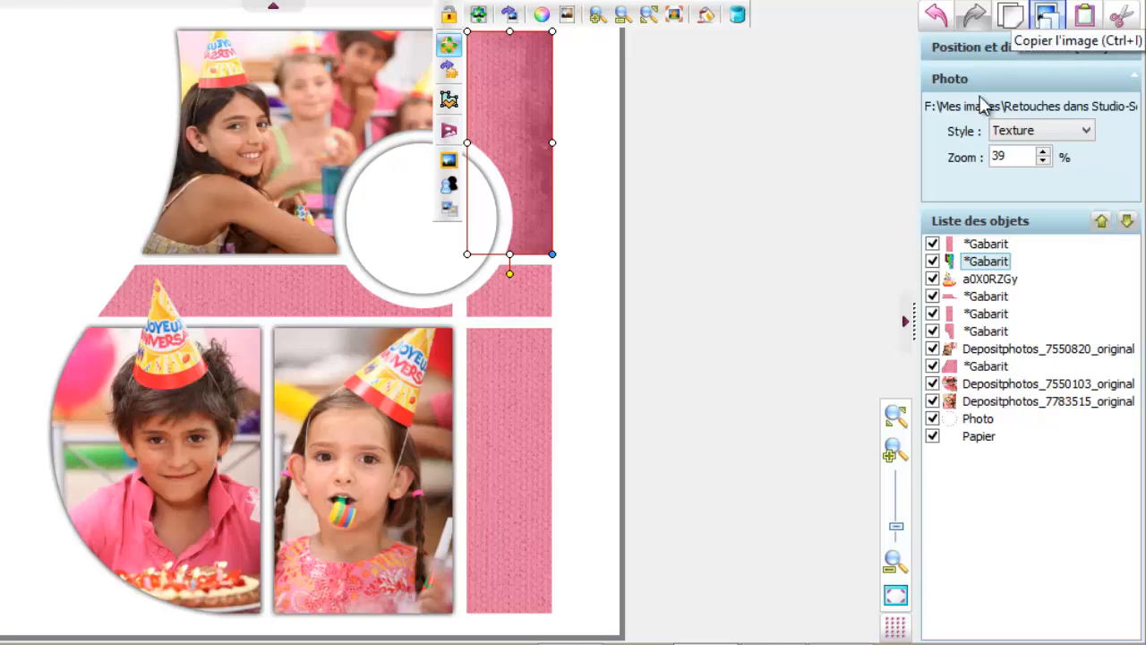
{"action": "left_click", "coordinate": [517, 410]}
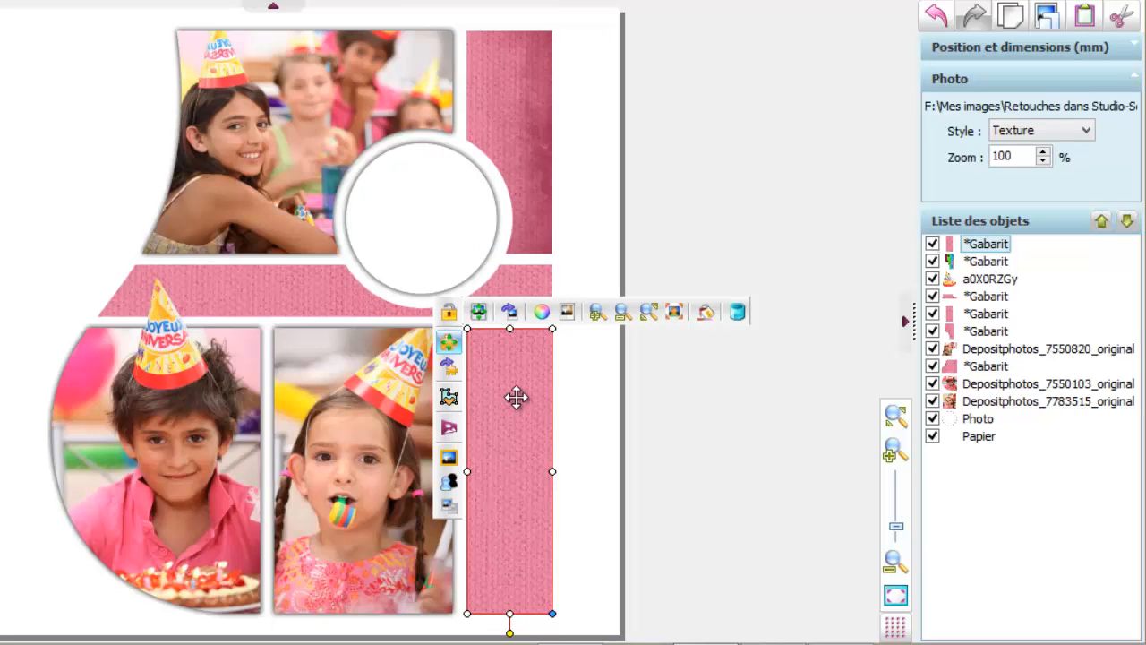
{"action": "left_click", "coordinate": [1084, 16]}
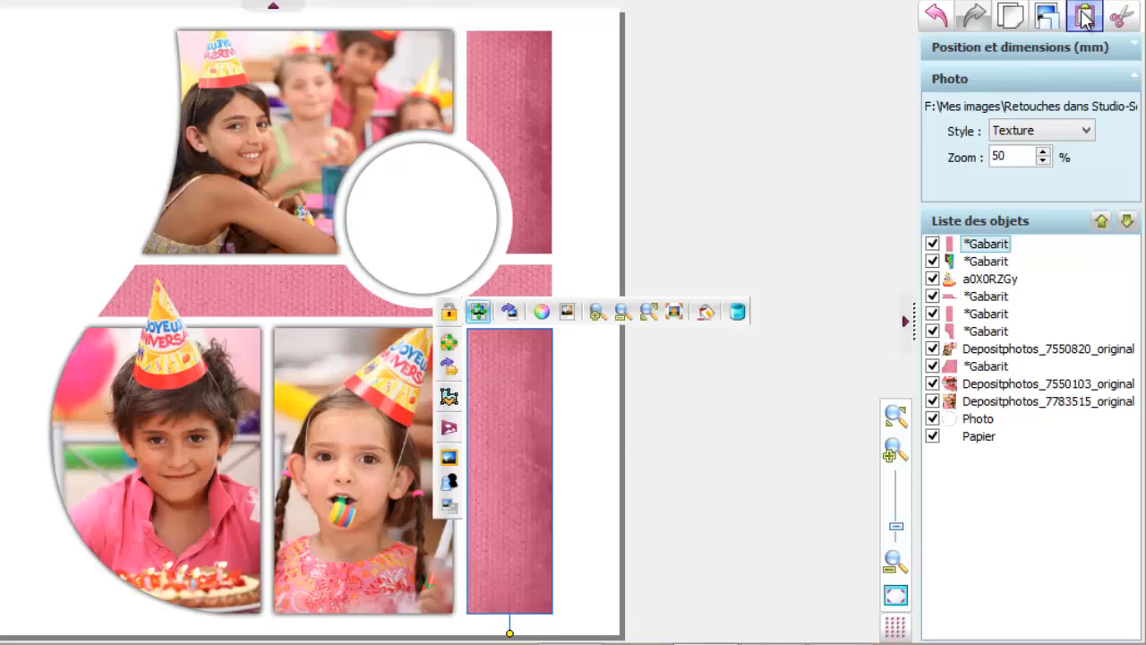
{"action": "mouse_move", "coordinate": [514, 414]}
{"action": "left_mouse_down"}
{"action": "mouse_move", "coordinate": [484, 421]}
{"action": "mouse_move", "coordinate": [511, 415]}
{"action": "mouse_move", "coordinate": [498, 416]}
{"action": "left_mouse_up"}
{"action": "left_click", "coordinate": [608, 222]}
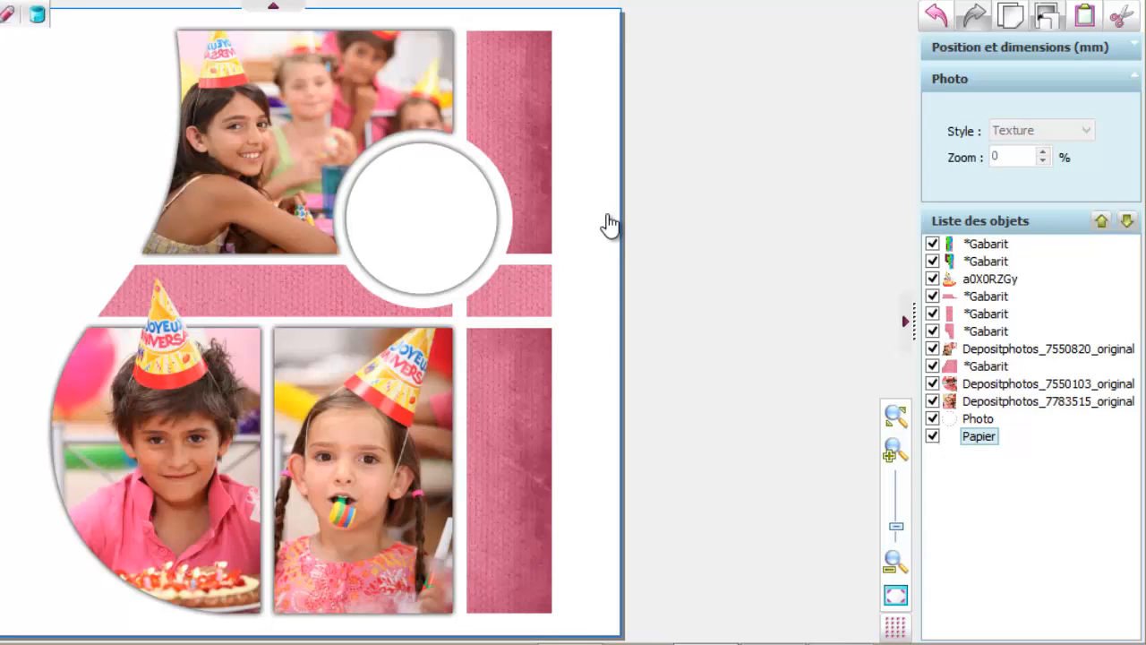
Fill the page background with the uni-trame-blanc-01 texture from Pack-Azza-2.
{"action": "left_click", "coordinate": [532, 307]}
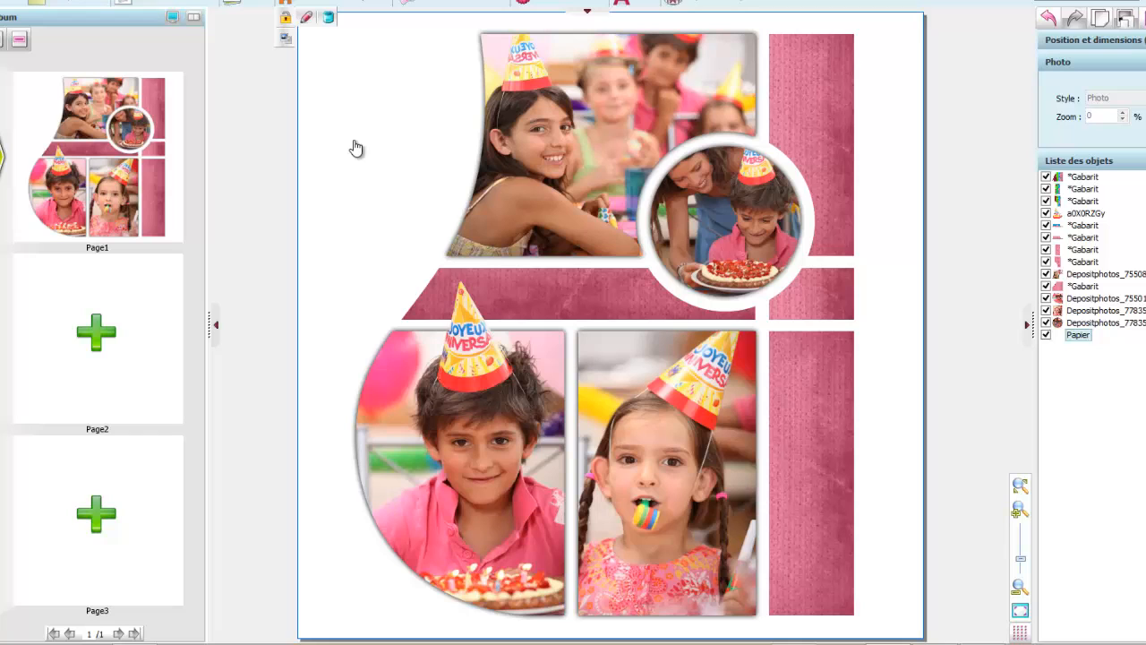
{"action": "left_click", "coordinate": [439, 3]}
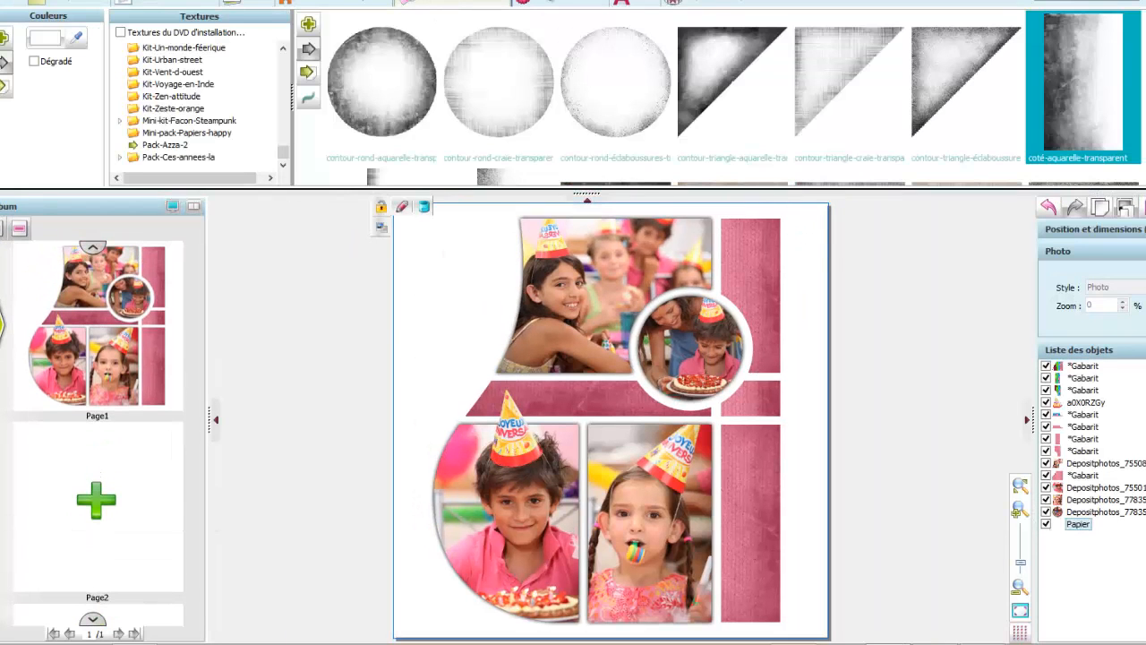
{"action": "scroll", "coordinate": [1135, 175], "scroll_direction": "down", "scroll_amount": 1}
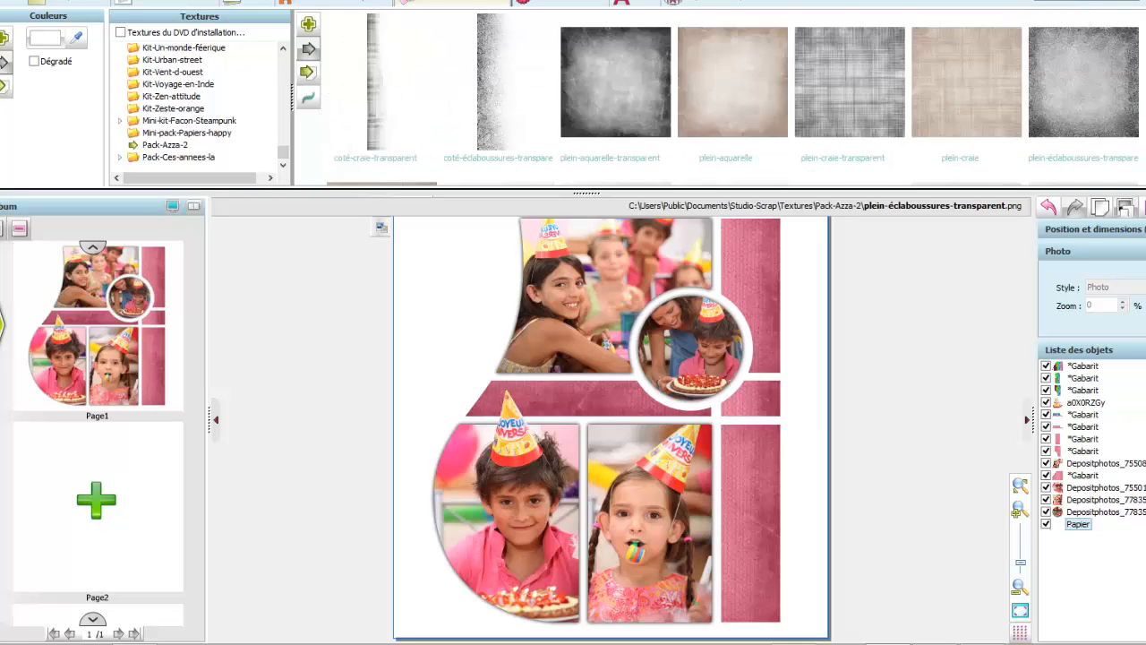
{"action": "scroll", "coordinate": [588, 74], "scroll_direction": "down", "scroll_amount": 1}
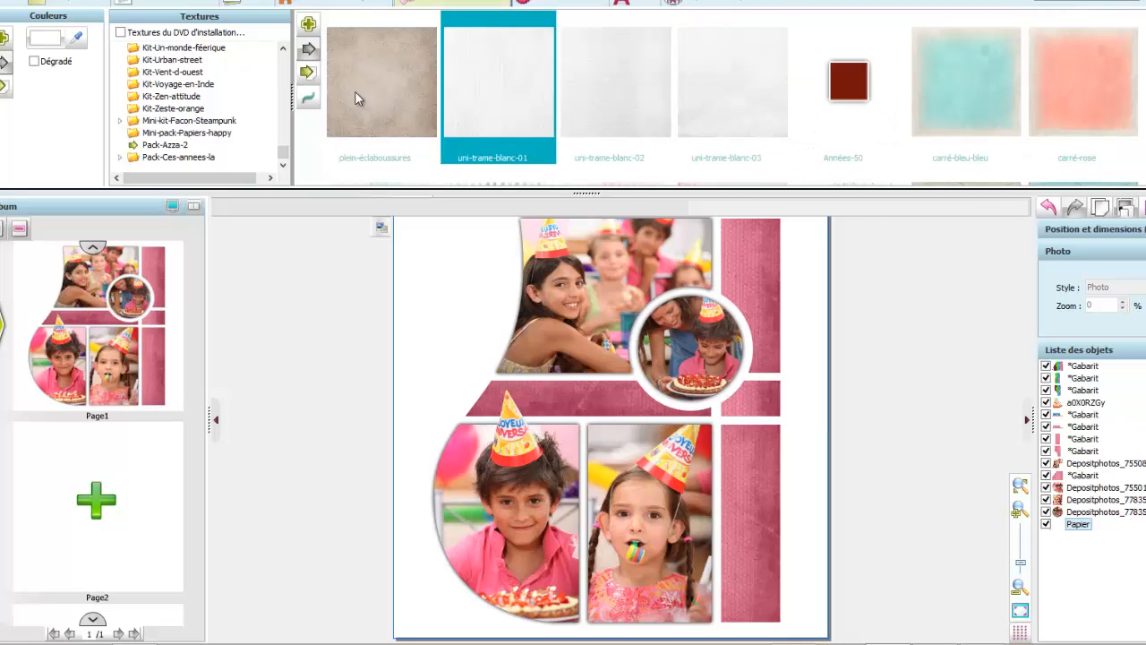
{"action": "left_click", "coordinate": [315, 81]}
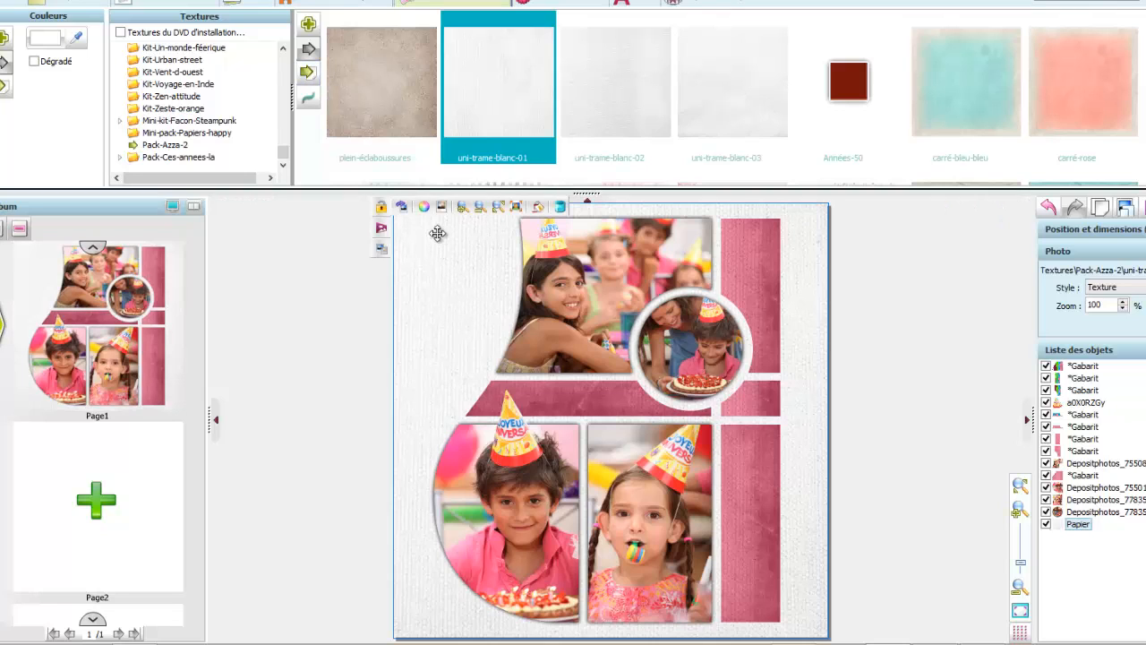
Recolour the page background texture to a light yellow sampled from the party photos.
{"action": "left_click", "coordinate": [425, 209]}
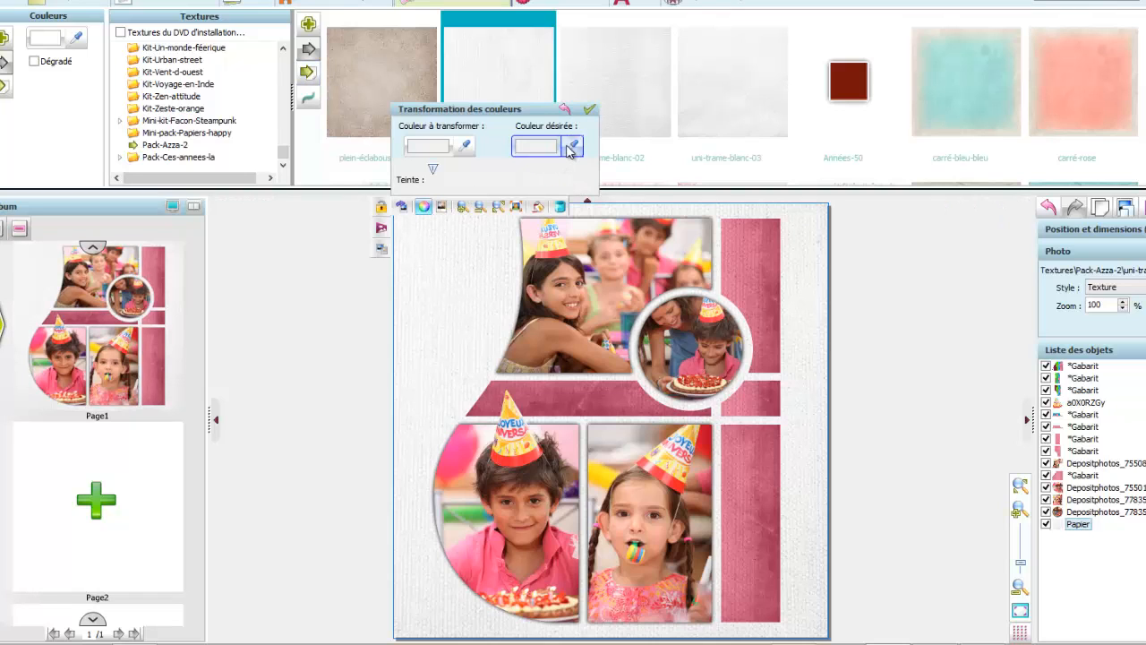
{"action": "left_click", "coordinate": [572, 147]}
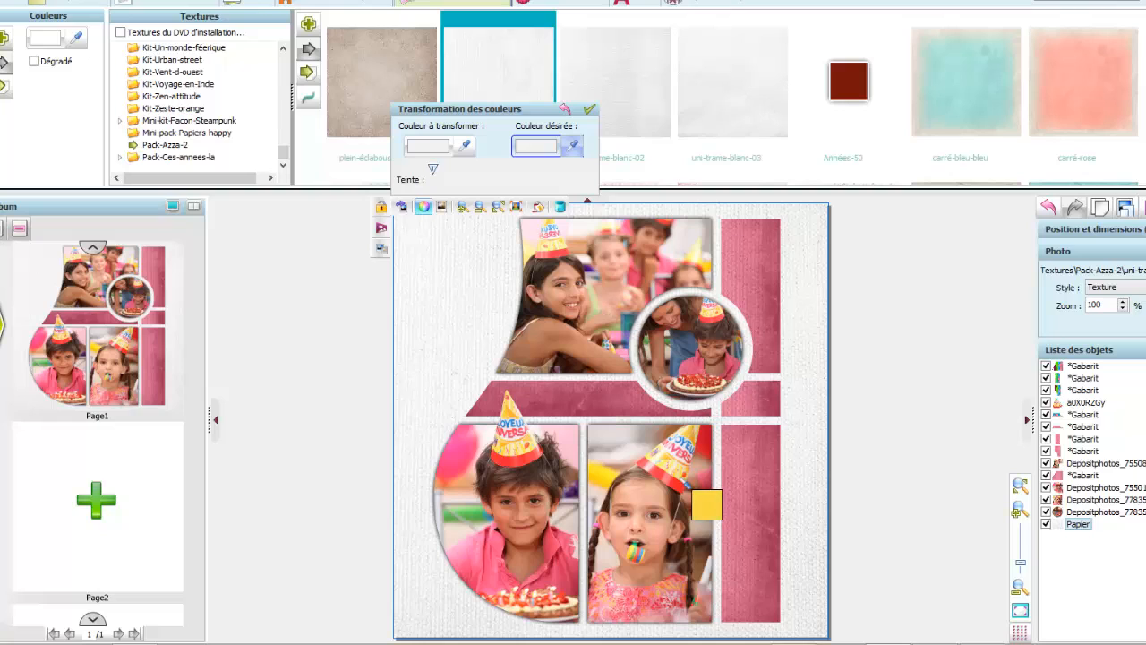
{"action": "left_click", "coordinate": [690, 490]}
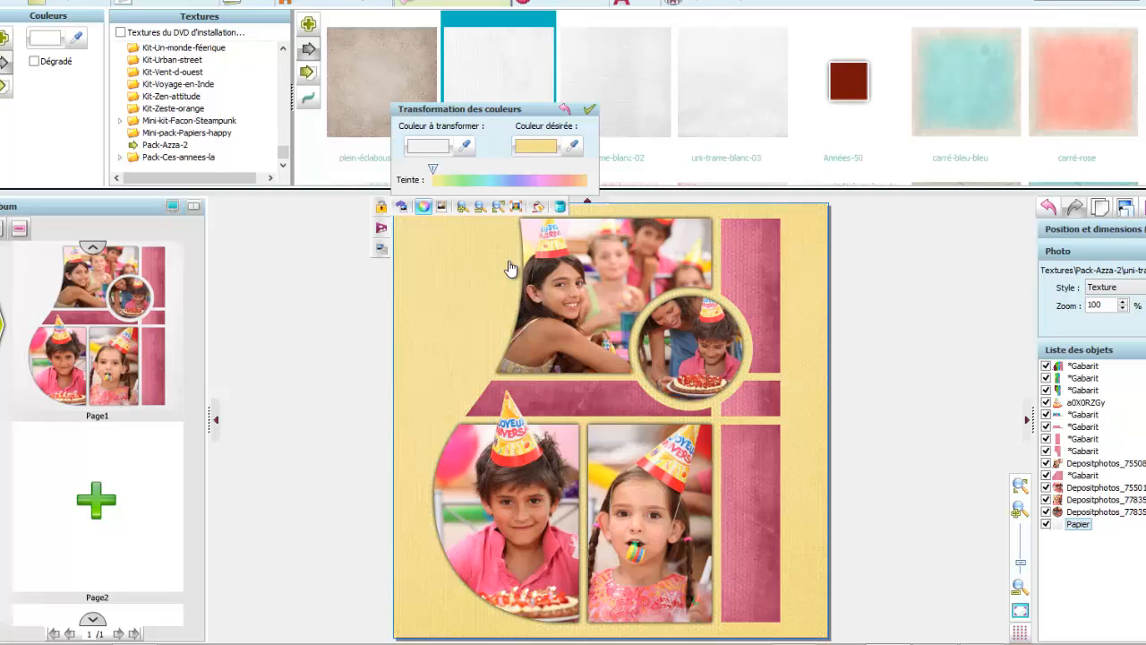
{"action": "left_click", "coordinate": [573, 146]}
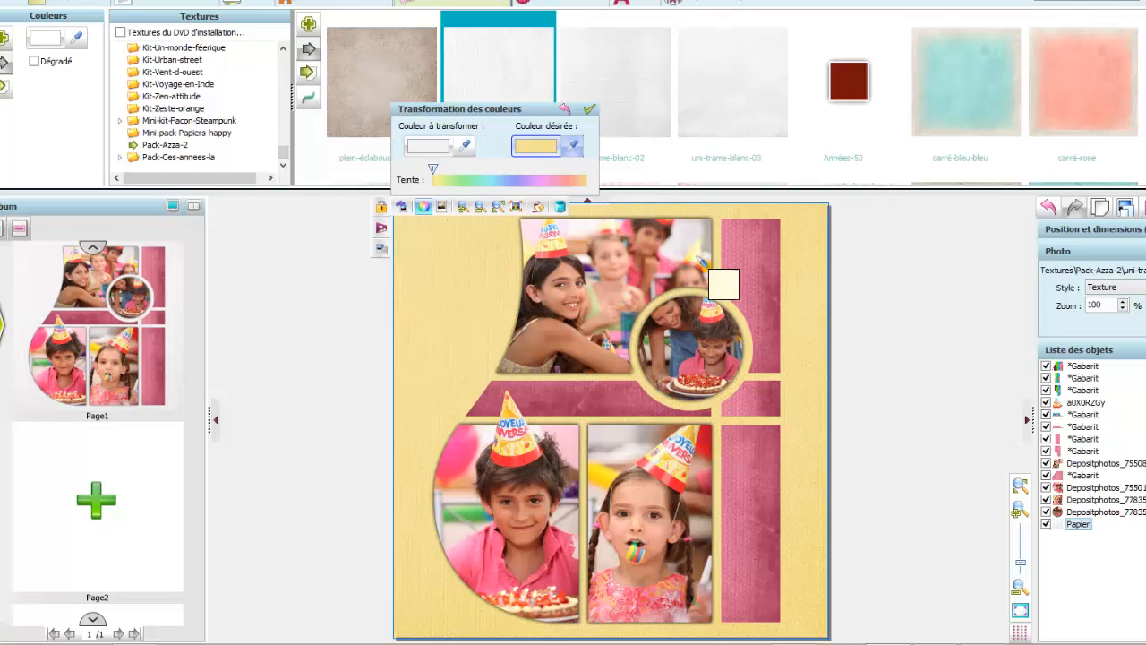
{"action": "left_click", "coordinate": [693, 257]}
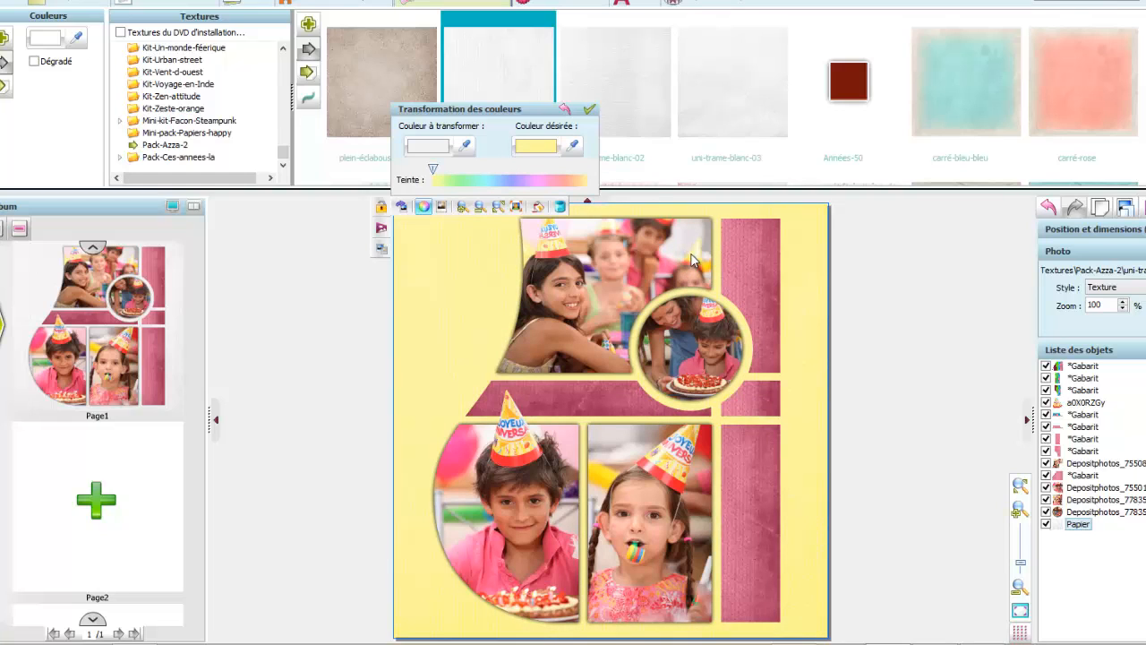
{"action": "left_click", "coordinate": [589, 109]}
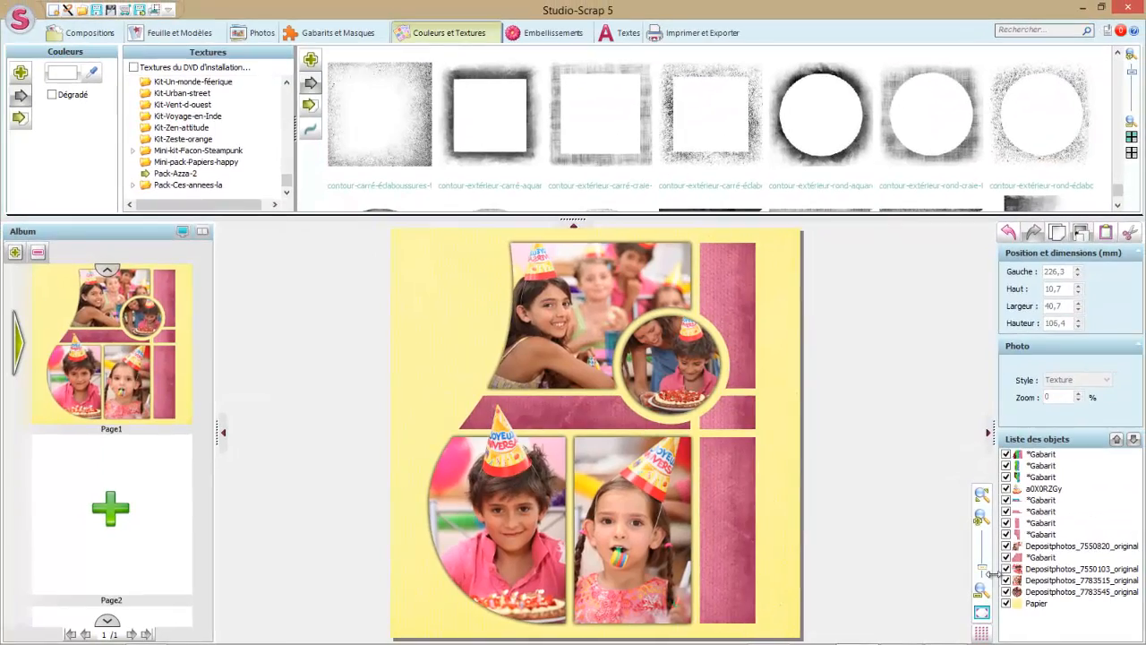
Duplicate the round photo of the boy with the cake and place the copy just above the lower boy's photo.
{"action": "left_click", "coordinate": [1017, 592]}
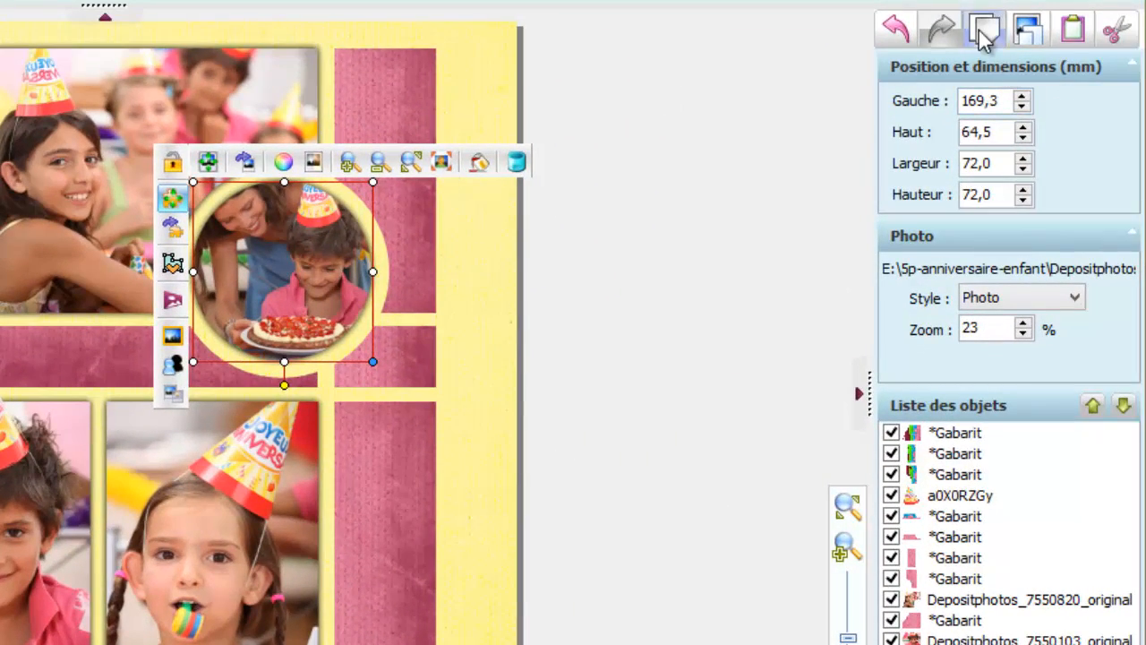
{"action": "left_click", "coordinate": [1064, 41]}
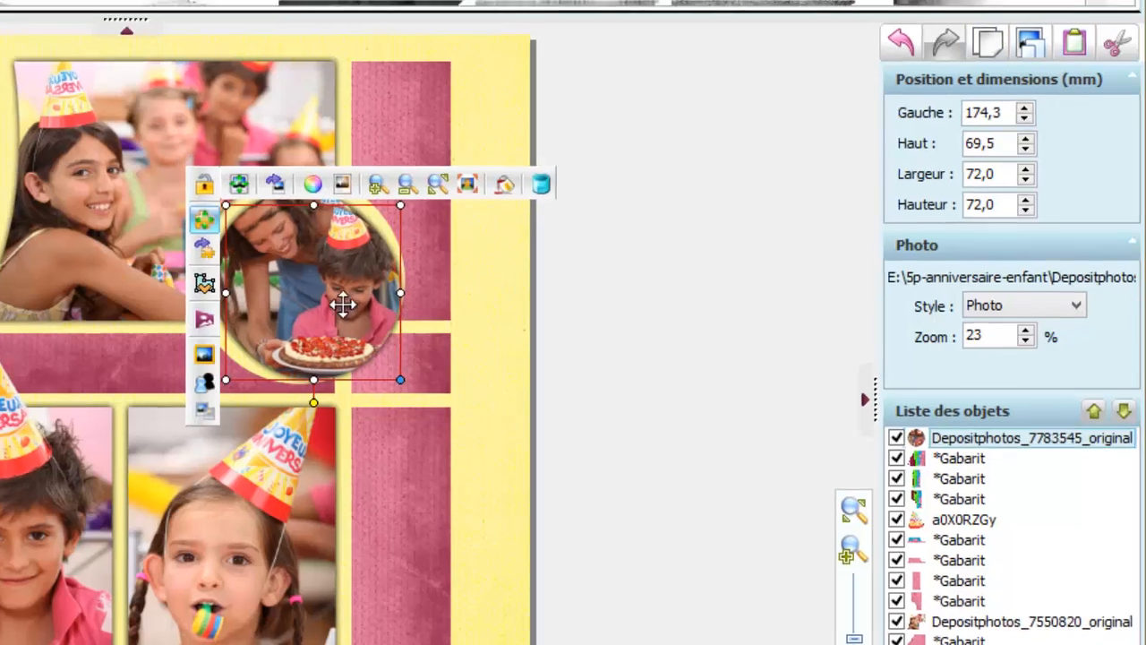
{"action": "left_click_drag", "start_coordinate": [318, 293], "coordinate": [144, 403]}
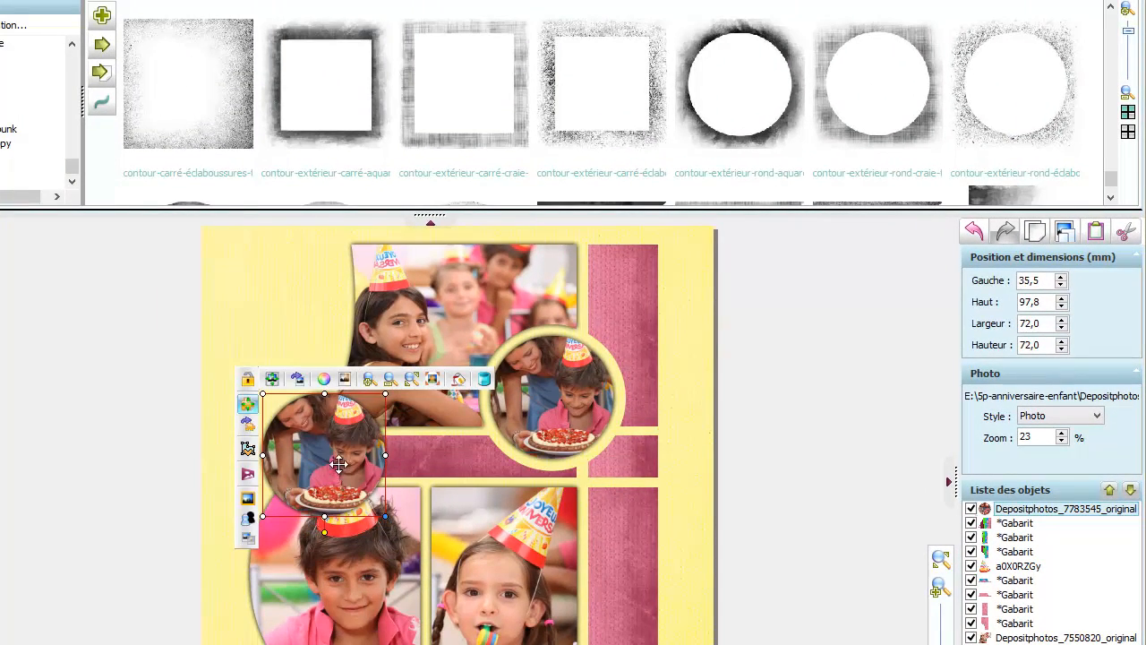
Fill the copied circle with the uni-trame-blanc-01 texture and enlarge the texture to 68% zoom inside its frame.
{"action": "left_click", "coordinate": [1111, 198]}
{"action": "left_click", "coordinate": [1111, 198]}
{"action": "left_click", "coordinate": [1110, 198]}
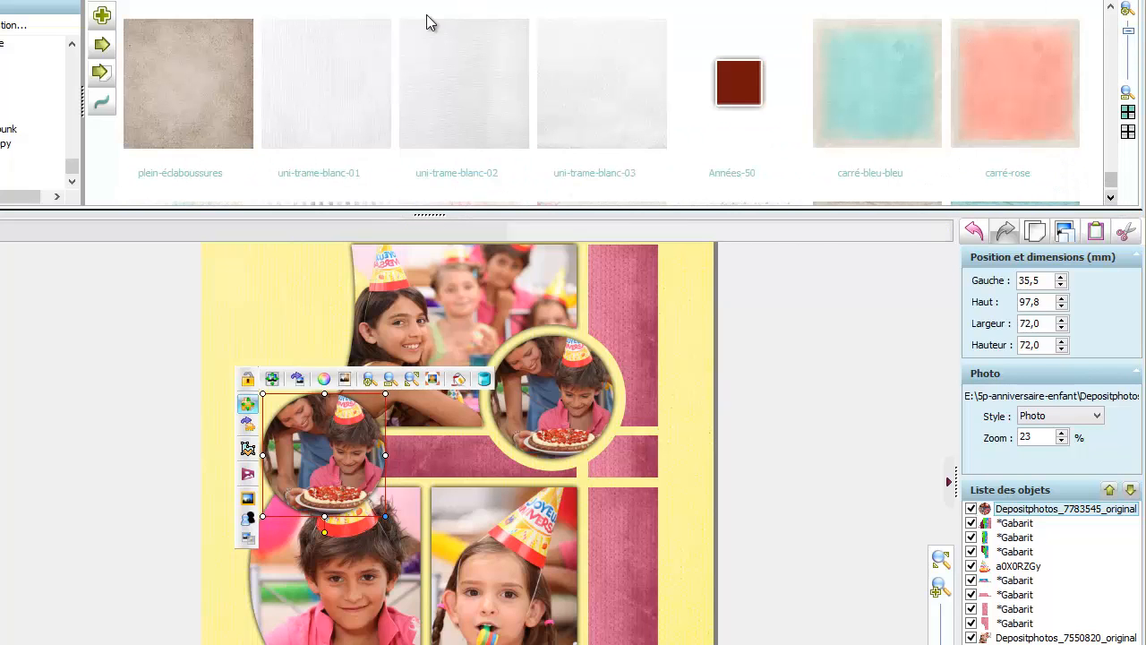
{"action": "left_click", "coordinate": [337, 59]}
{"action": "left_click", "coordinate": [101, 44]}
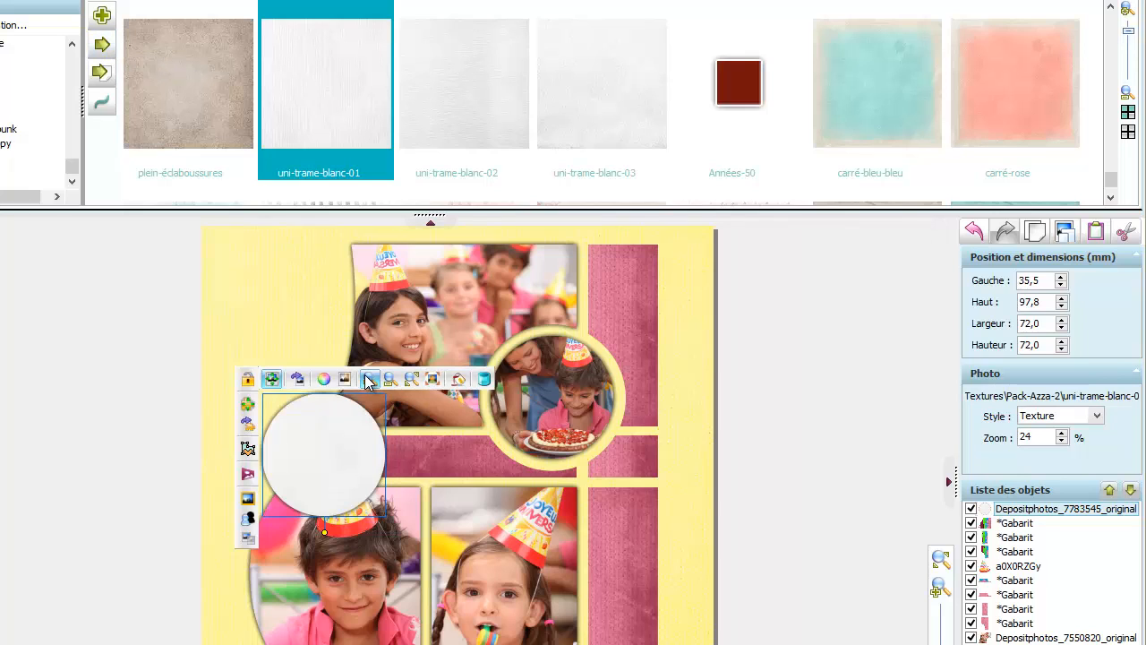
{"action": "left_click", "coordinate": [368, 379]}
{"action": "left_click", "coordinate": [366, 380]}
{"action": "left_click", "coordinate": [368, 379]}
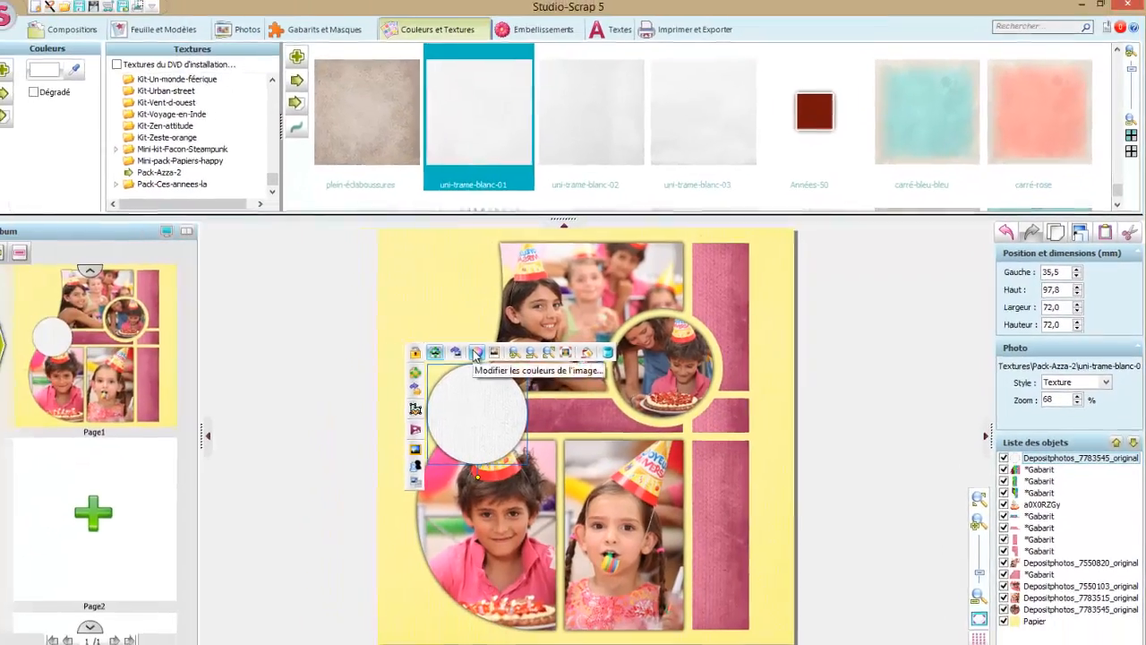
Recolour the white texture in the copied circle to pink.
{"action": "left_click", "coordinate": [323, 379]}
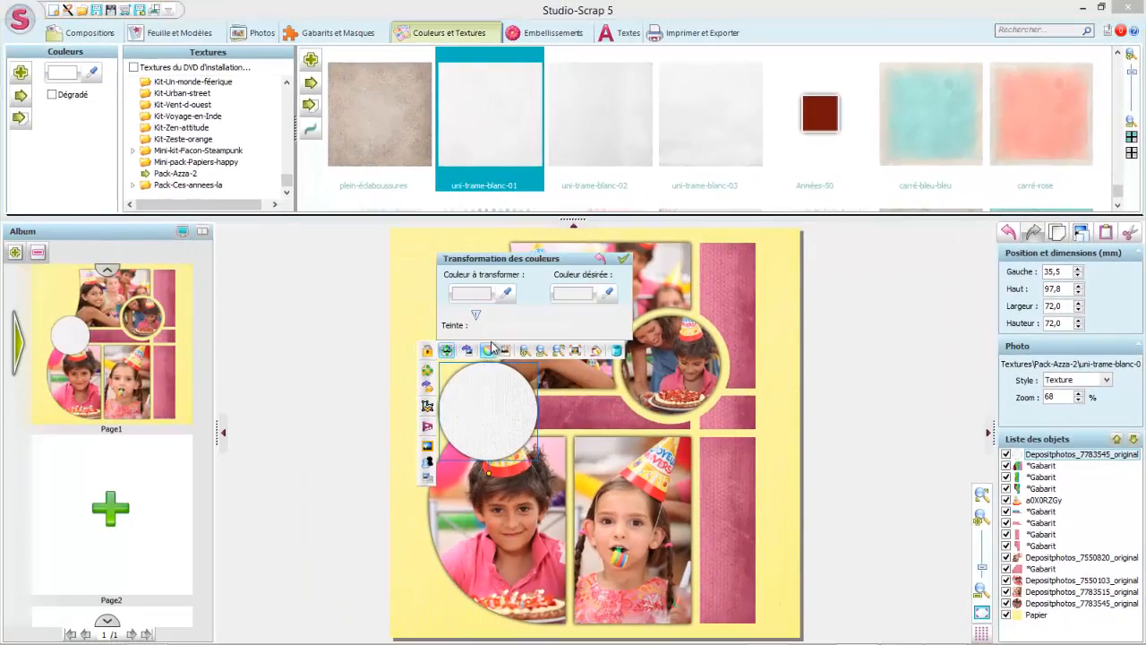
{"action": "left_click", "coordinate": [607, 294]}
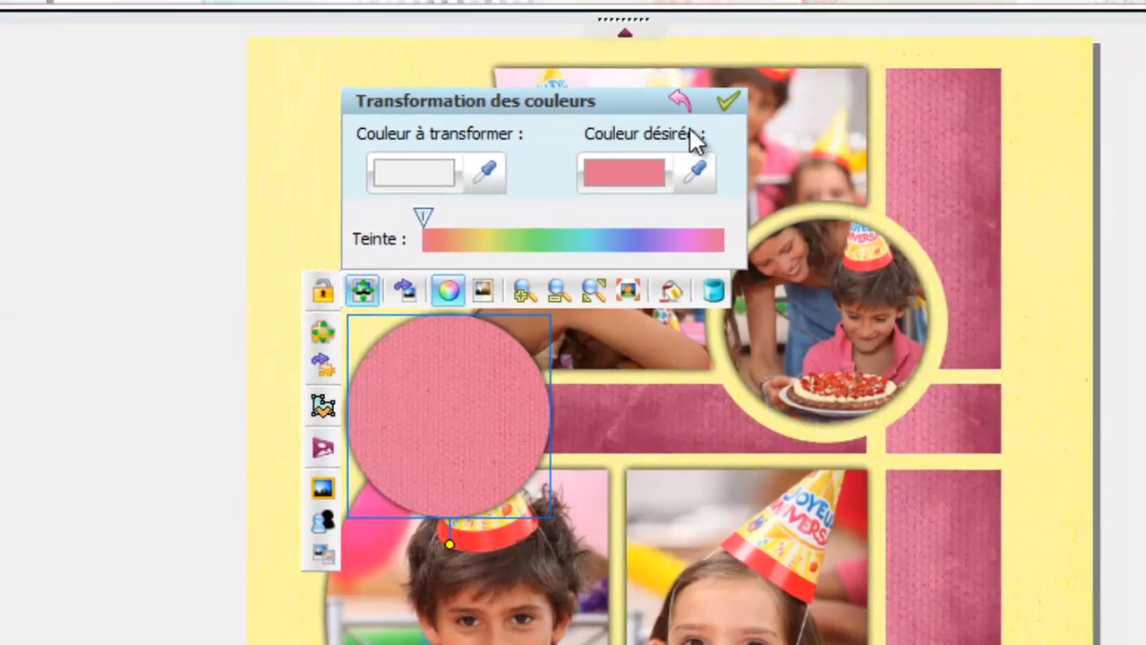
{"action": "left_click", "coordinate": [775, 56]}
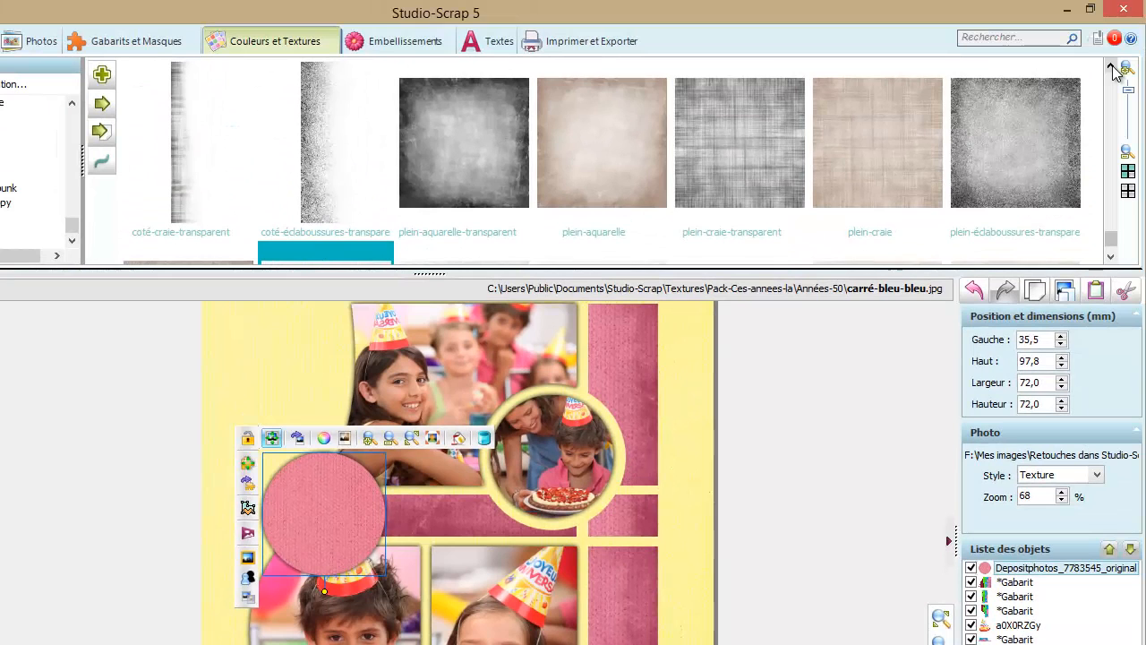
Add the contour-rond-aquarelle-transparent texture to the page and recolour it with the light yellow sampled from the background.
{"action": "left_click", "coordinate": [1110, 68]}
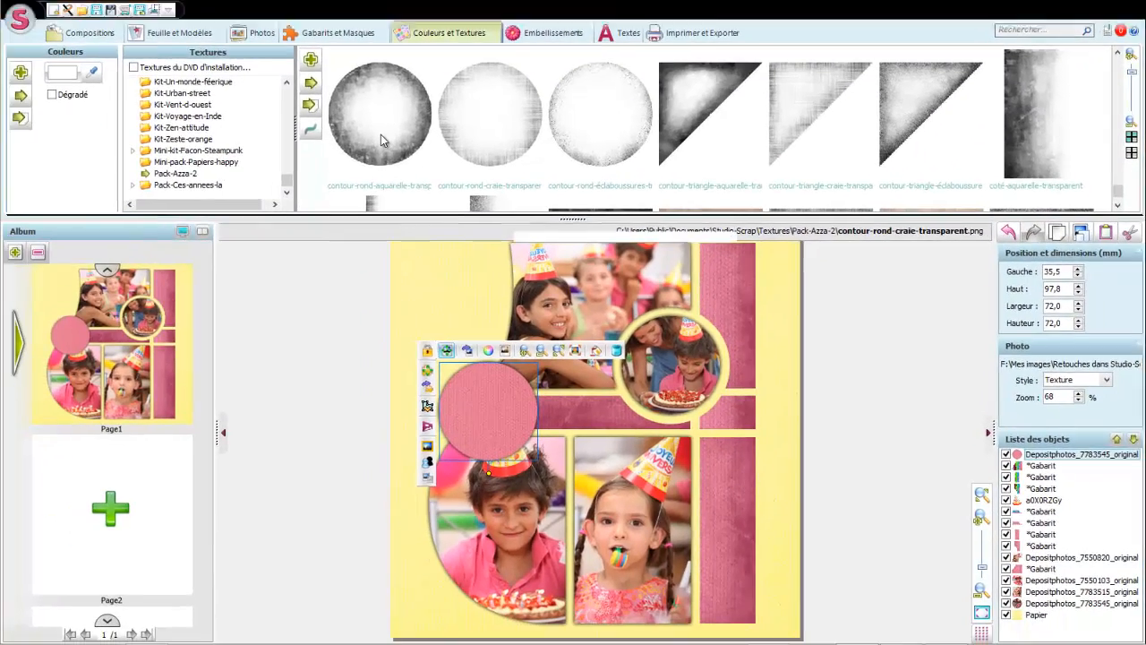
{"action": "left_click", "coordinate": [284, 141]}
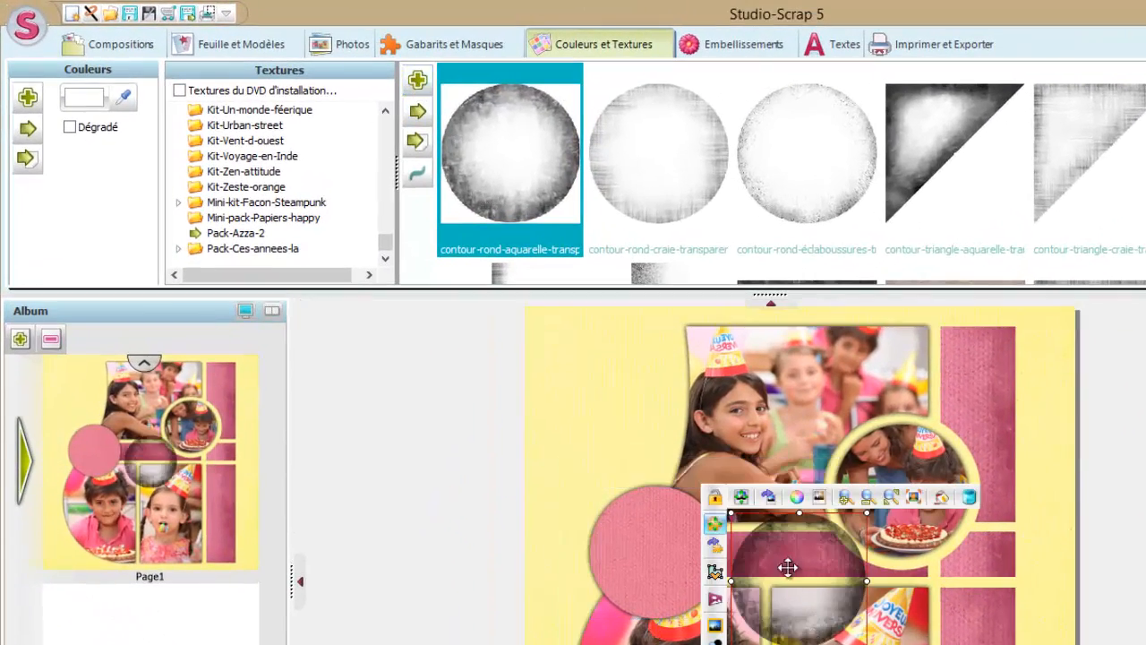
{"action": "left_click", "coordinate": [796, 497]}
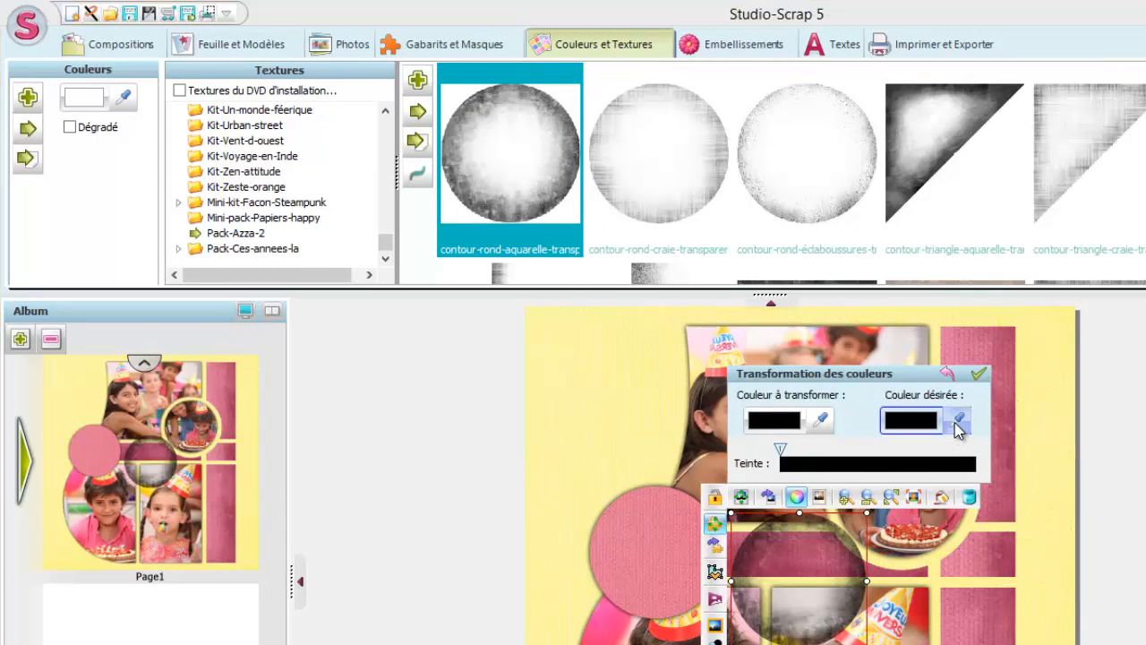
{"action": "left_click", "coordinate": [958, 419]}
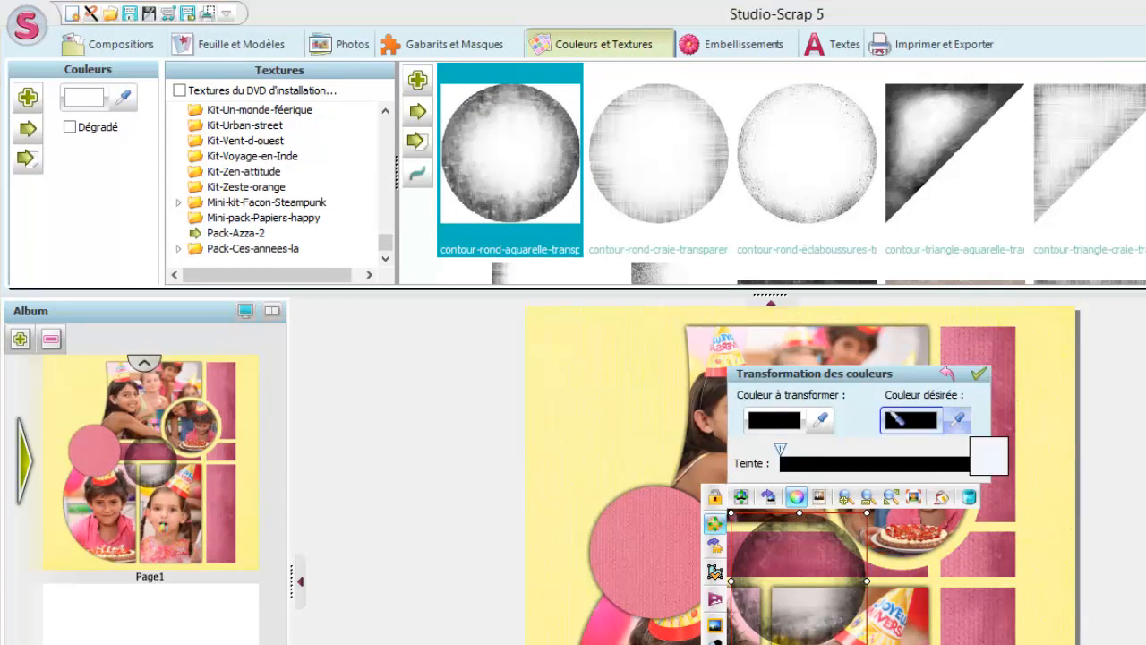
{"action": "left_click", "coordinate": [609, 385]}
{"action": "left_click", "coordinate": [979, 376]}
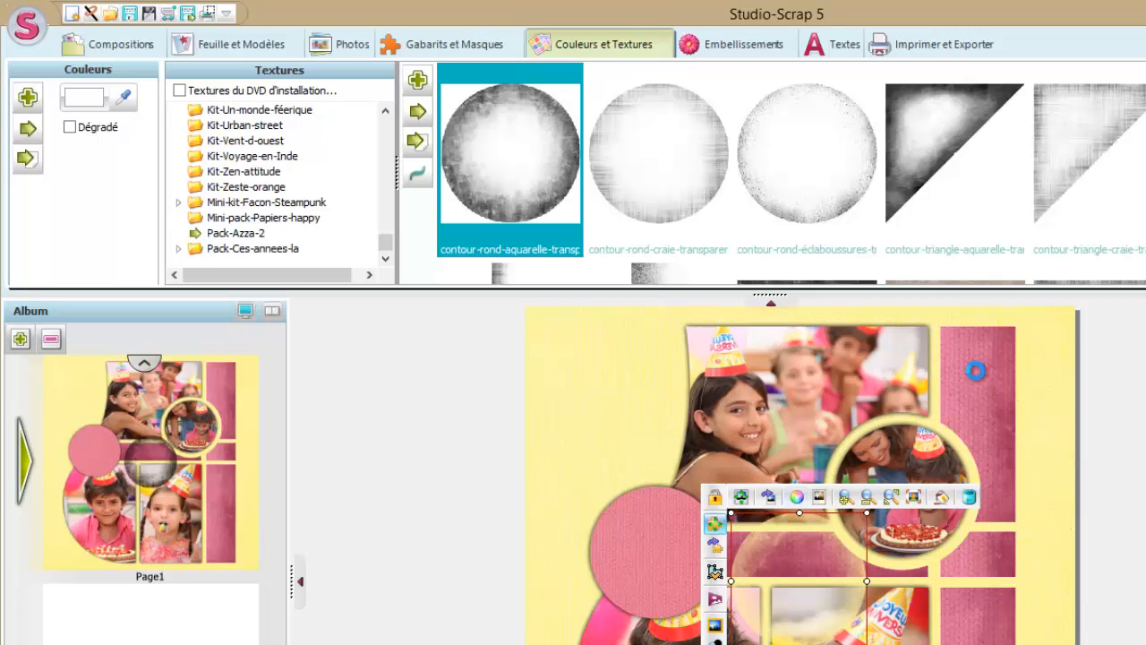
Select the pink circle together with the yellow watercolour outline and superimpose their centres.
{"action": "left_click", "coordinate": [654, 554]}
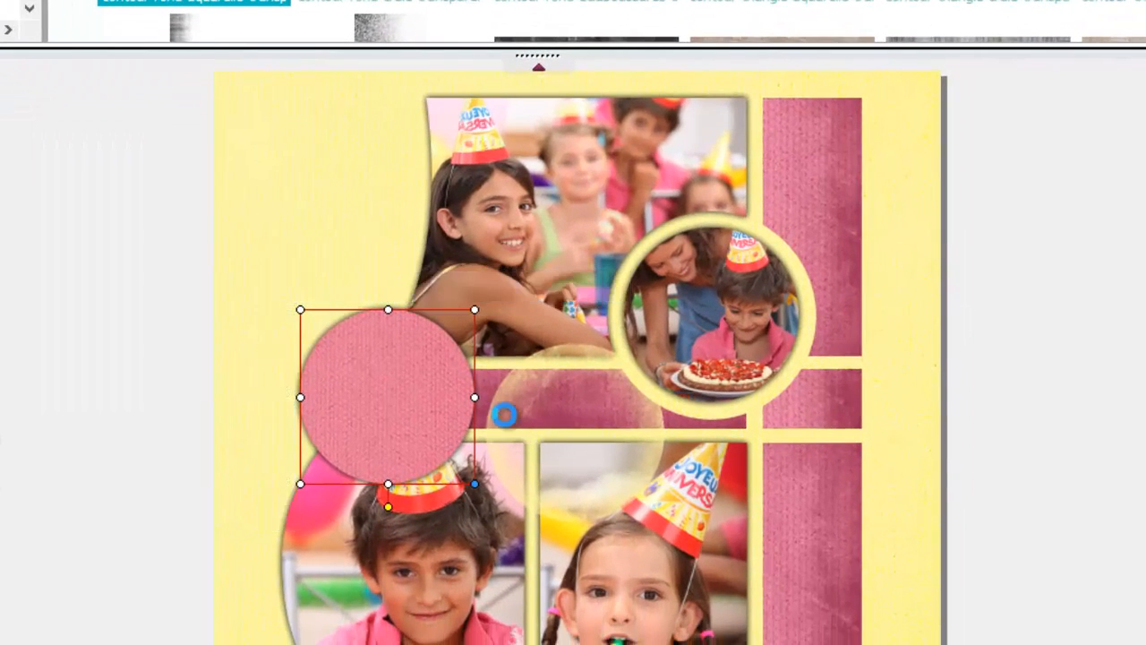
{"action": "left_click", "coordinate": [505, 414], "text": "ctrl"}
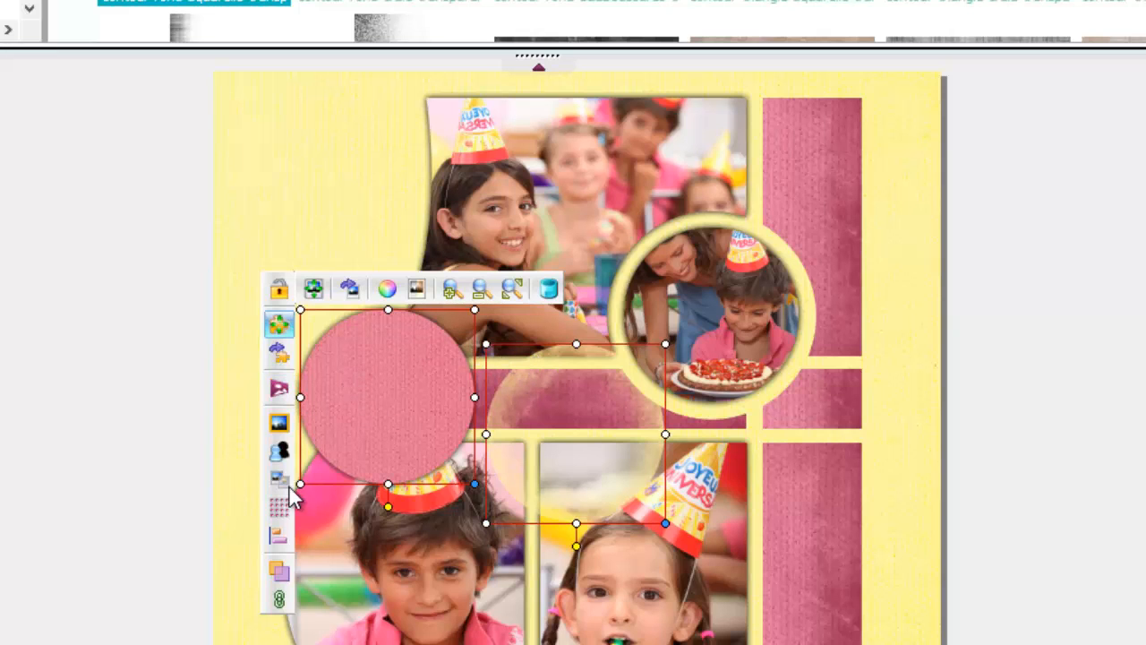
{"action": "left_click", "coordinate": [277, 538]}
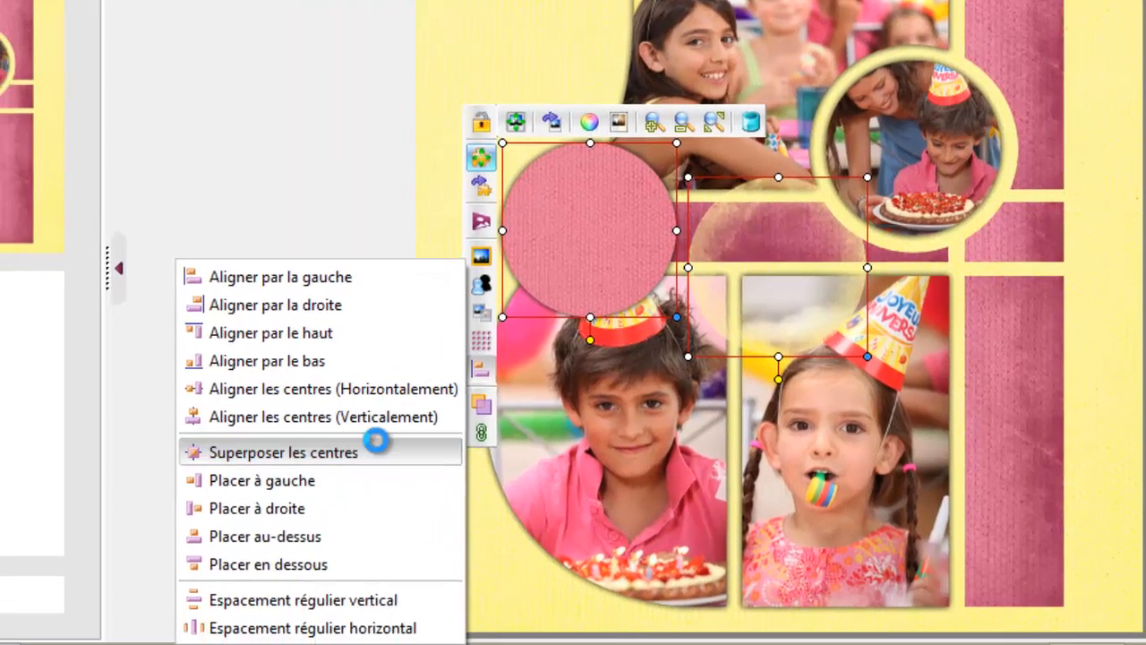
{"action": "left_click", "coordinate": [185, 619]}
{"action": "left_click", "coordinate": [360, 313]}
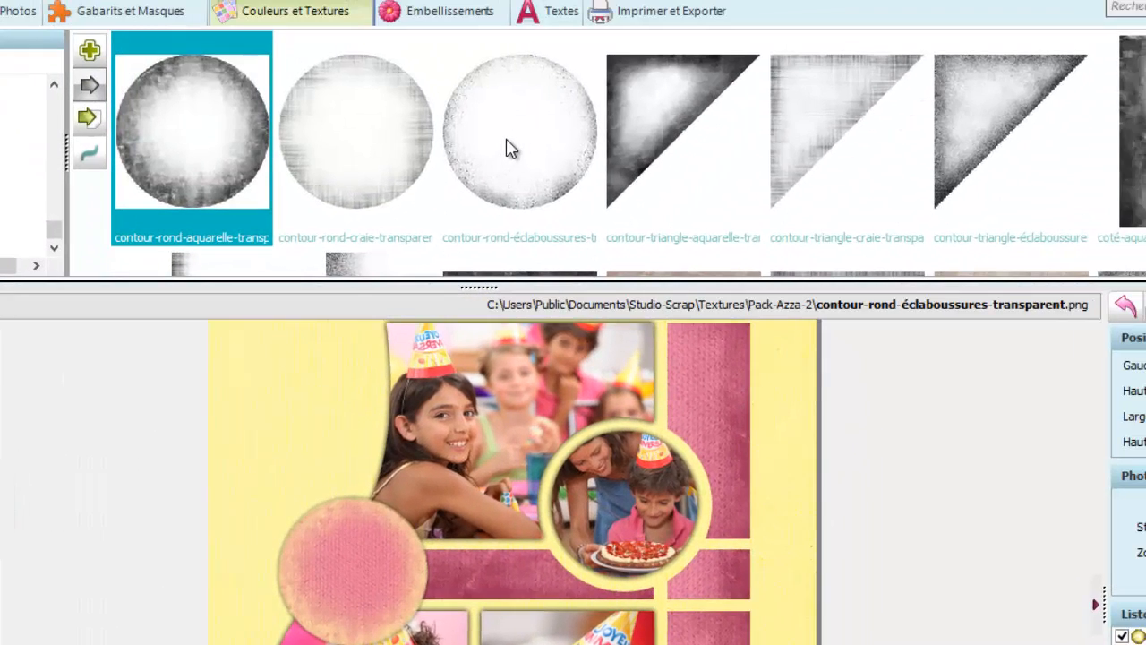
Add the contour-rond-éclaboussures-transparent texture to the page and superimpose its centre on the pink circle.
{"action": "left_click", "coordinate": [502, 143]}
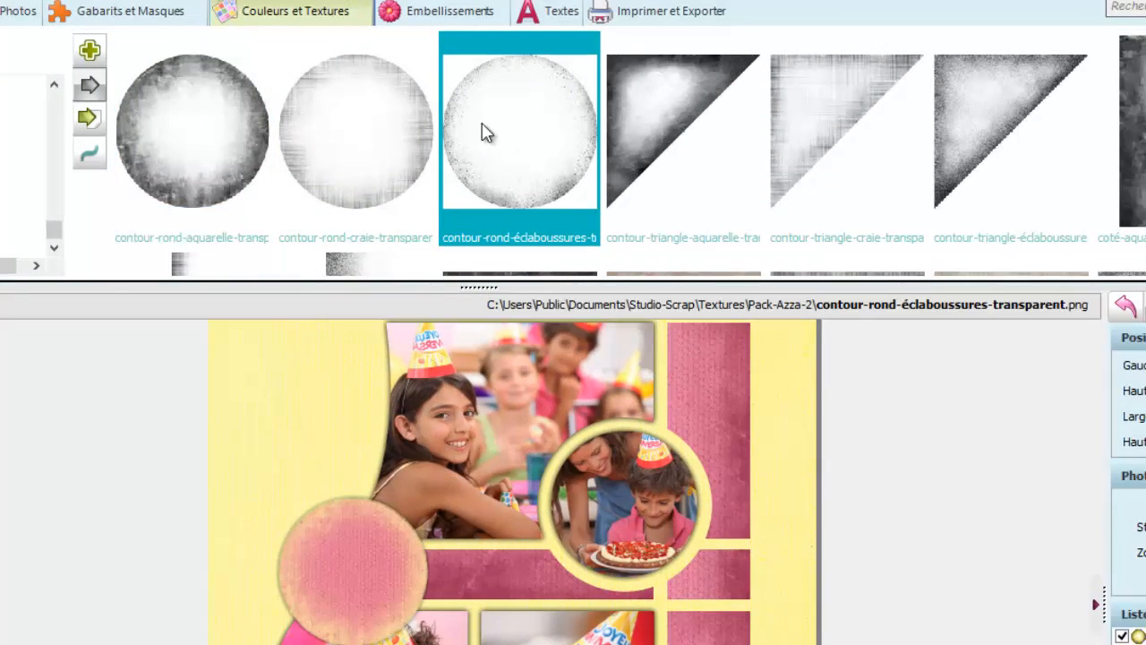
{"action": "left_click", "coordinate": [90, 51]}
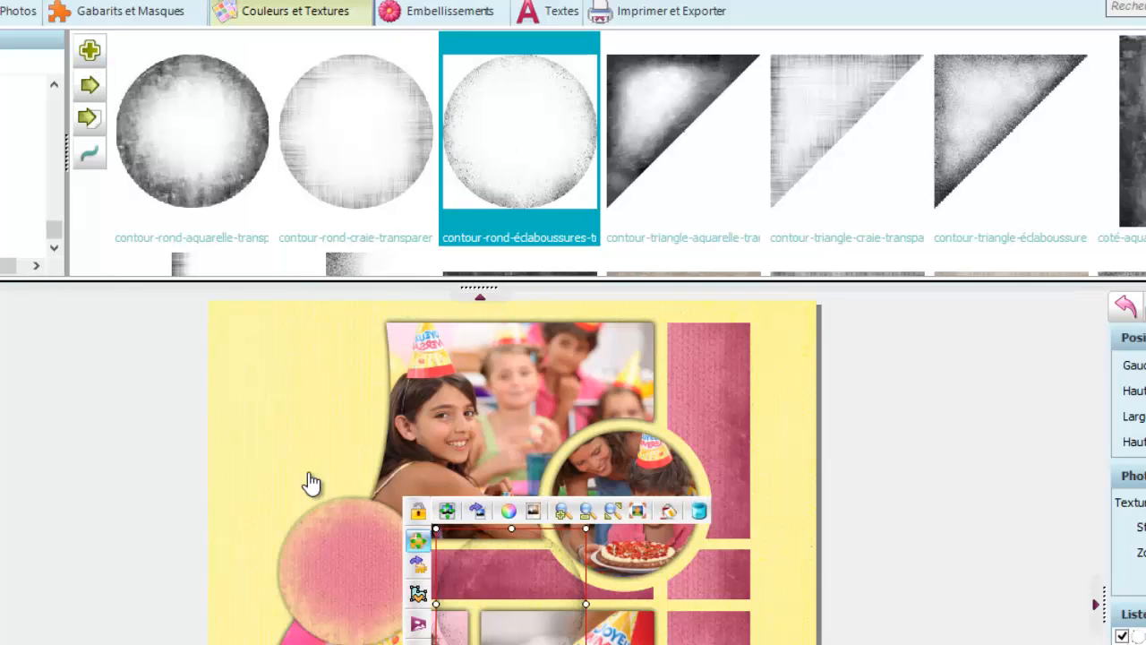
{"action": "left_click", "coordinate": [340, 539]}
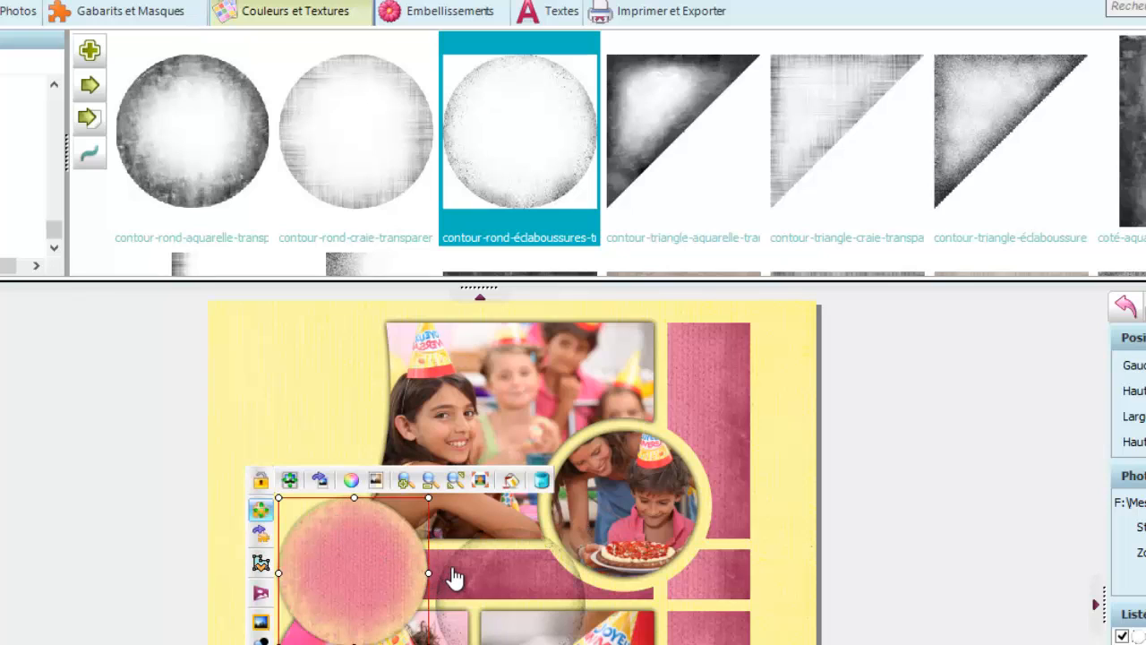
{"action": "left_click", "coordinate": [454, 577], "text": "ctrl"}
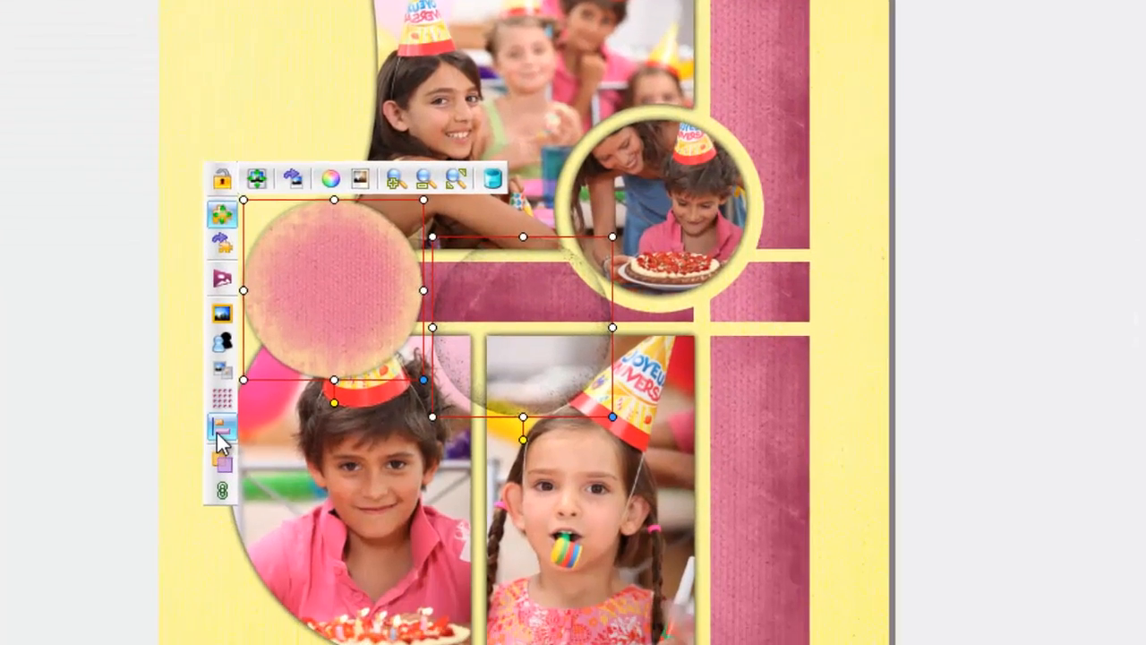
{"action": "left_click", "coordinate": [220, 429]}
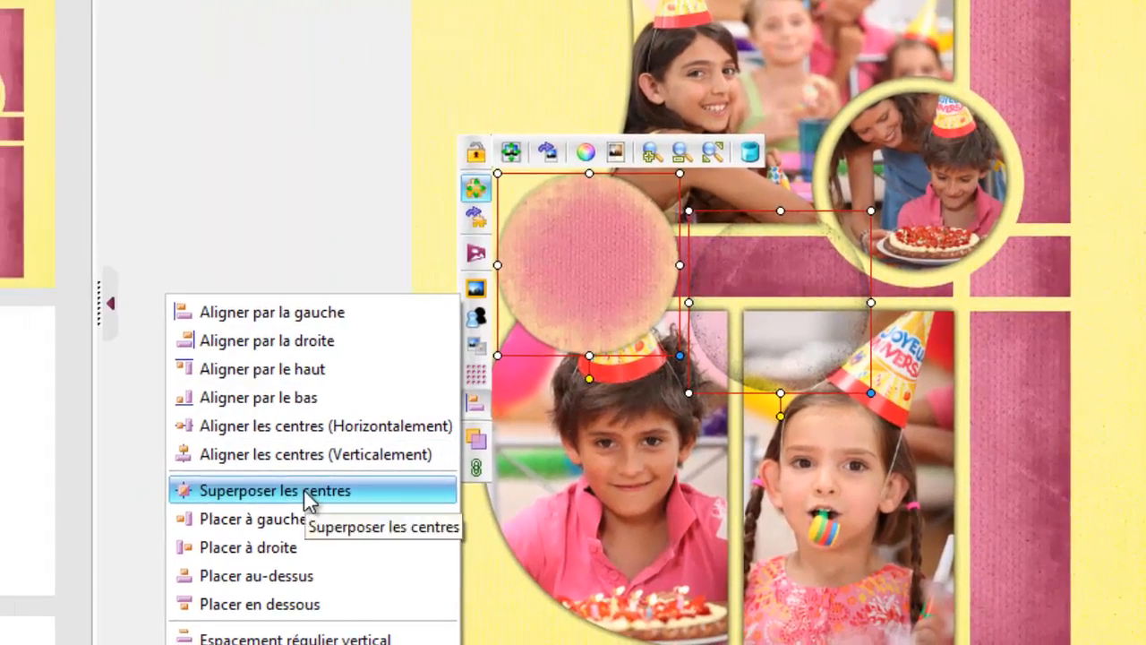
{"action": "left_click", "coordinate": [304, 490]}
{"action": "left_click", "coordinate": [303, 486]}
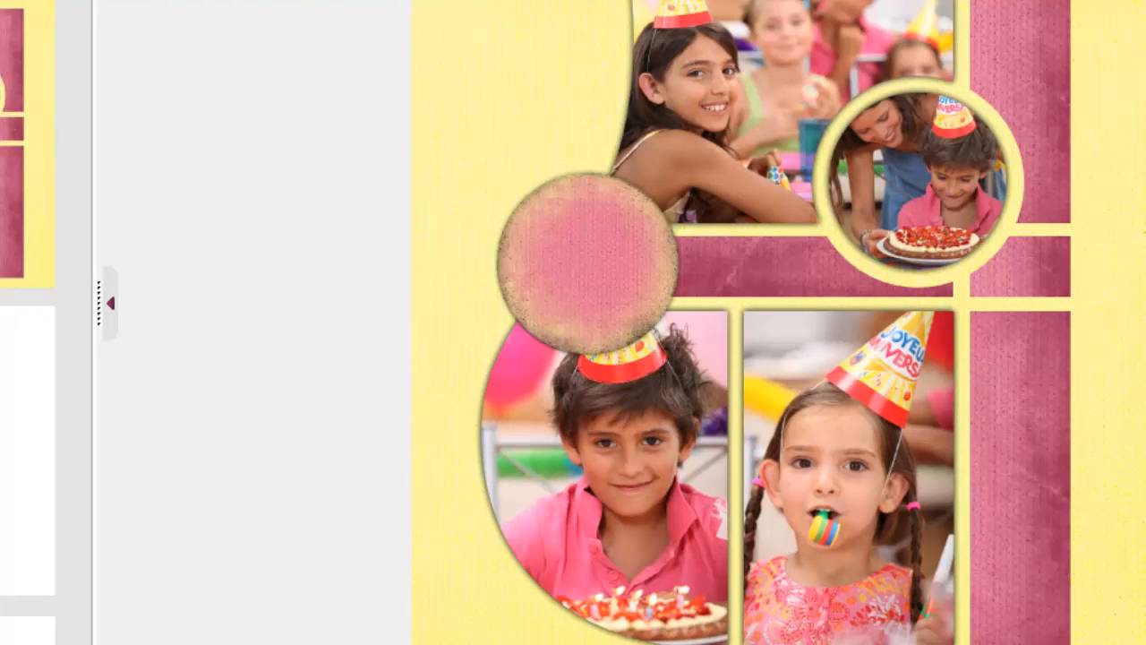
Select the pink circle with its watercolour and splatter outlines and group them into one object.
{"action": "scroll", "coordinate": [620, 323], "scroll_direction": "up", "scroll_amount": 7}
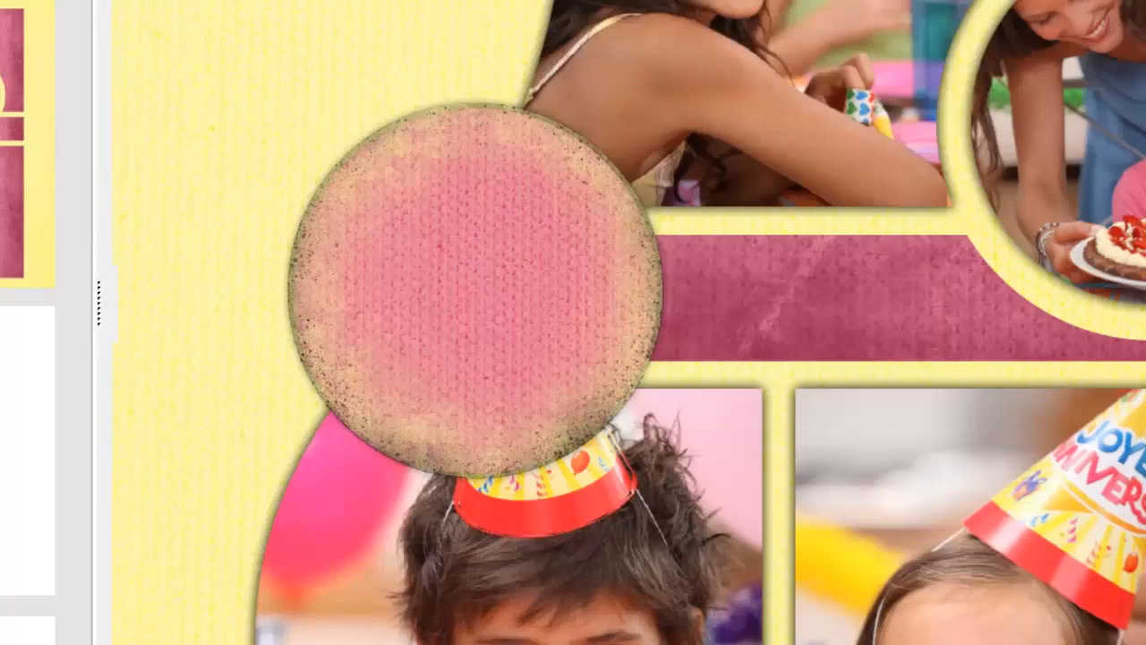
{"action": "scroll", "coordinate": [871, 374], "scroll_direction": "up", "scroll_amount": 2}
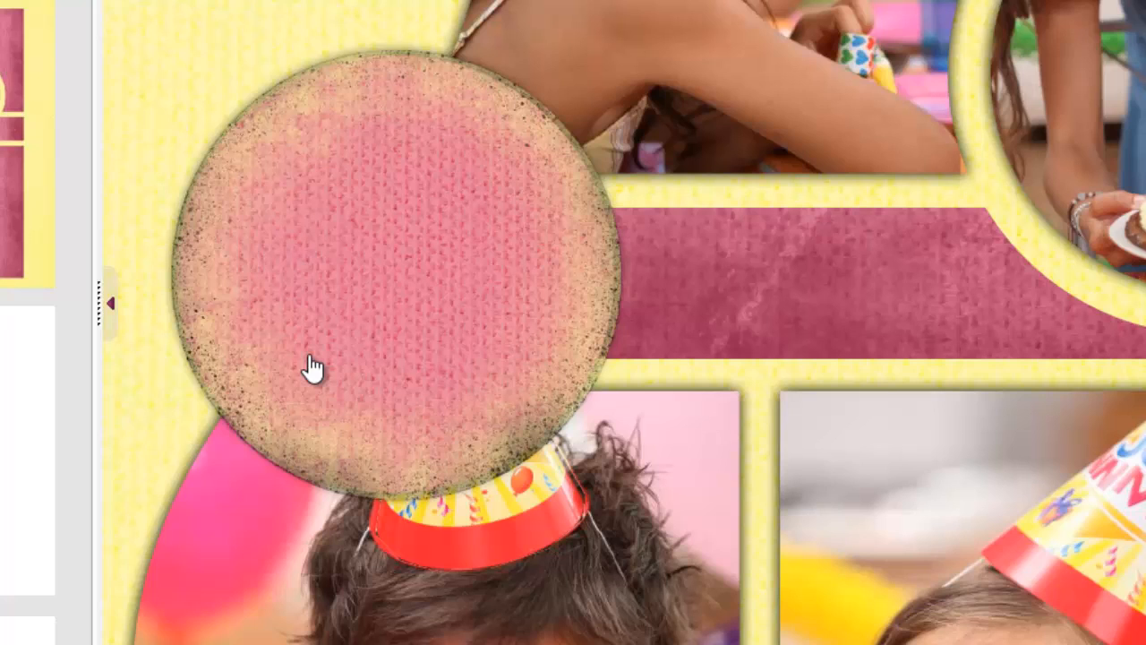
{"action": "left_click", "coordinate": [355, 338]}
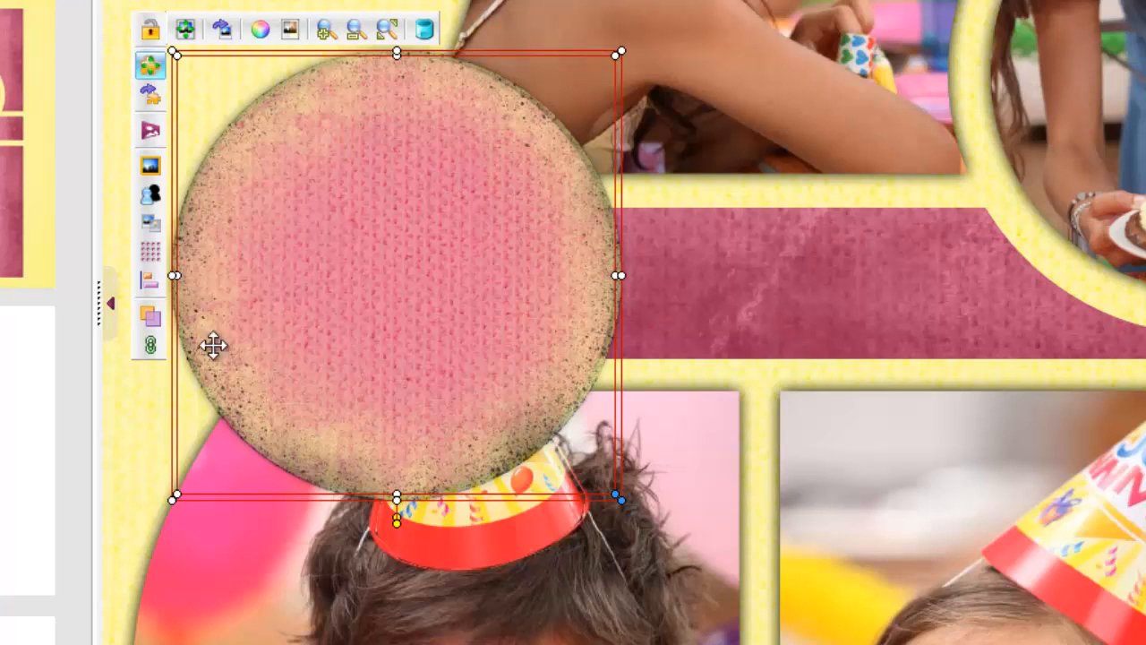
{"action": "left_click", "coordinate": [152, 344]}
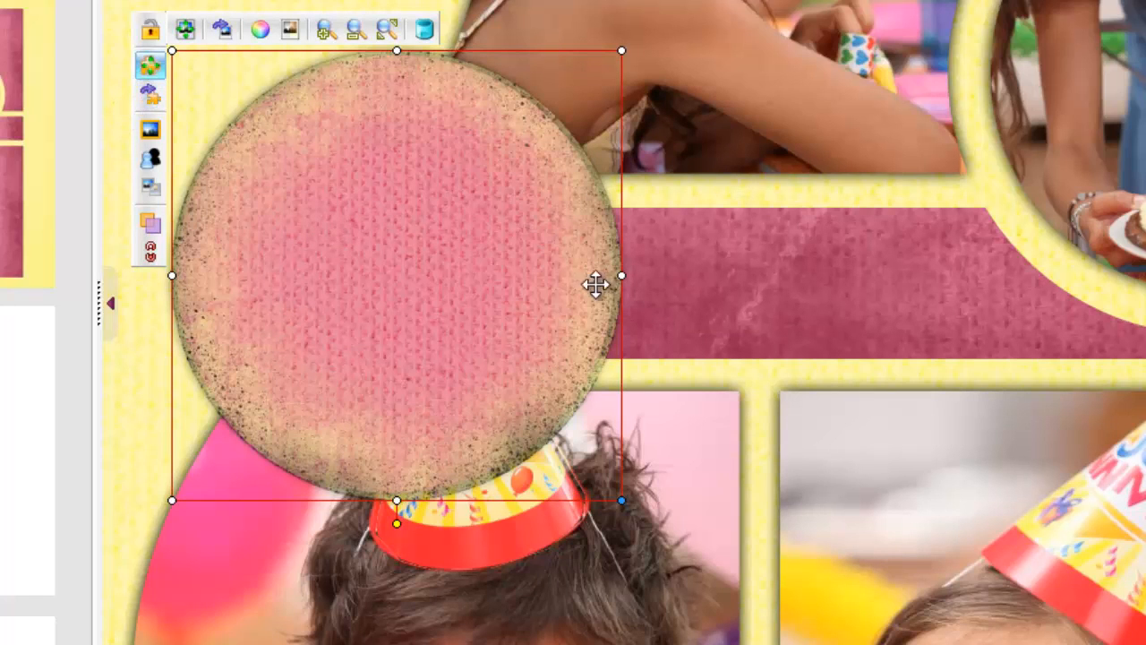
Move the grouped circle over the horizontal pink band near the boy's hat and reduce its size proportionally.
{"action": "left_click_drag", "start_coordinate": [599, 284], "coordinate": [583, 174]}
{"action": "left_click_drag", "start_coordinate": [874, 446], "coordinate": [774, 348]}
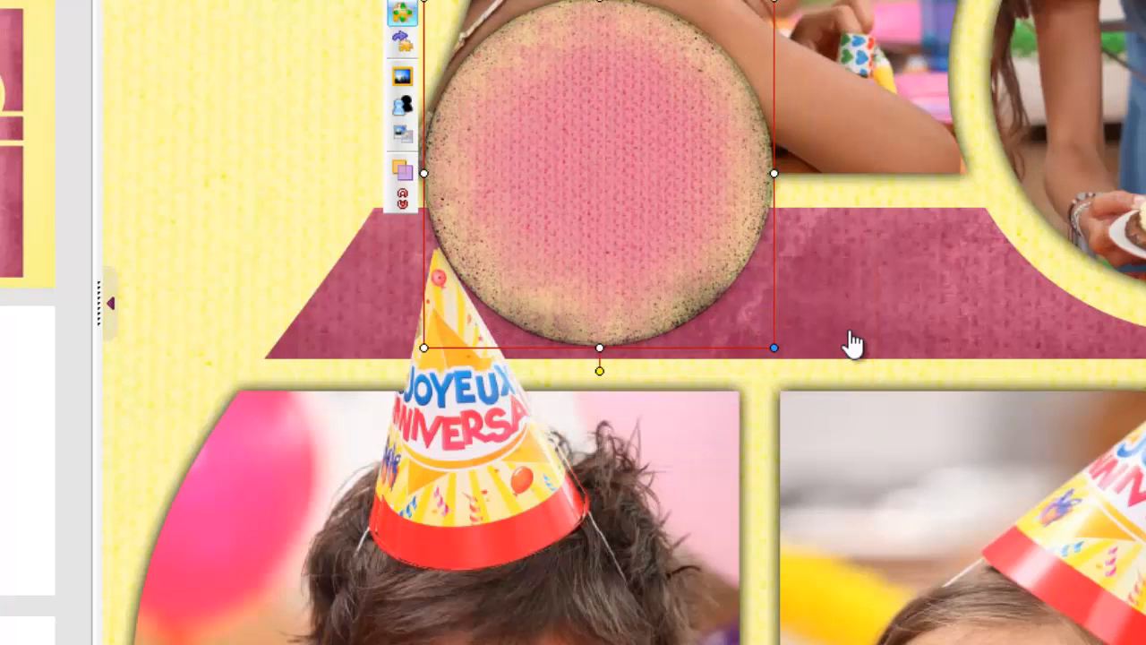